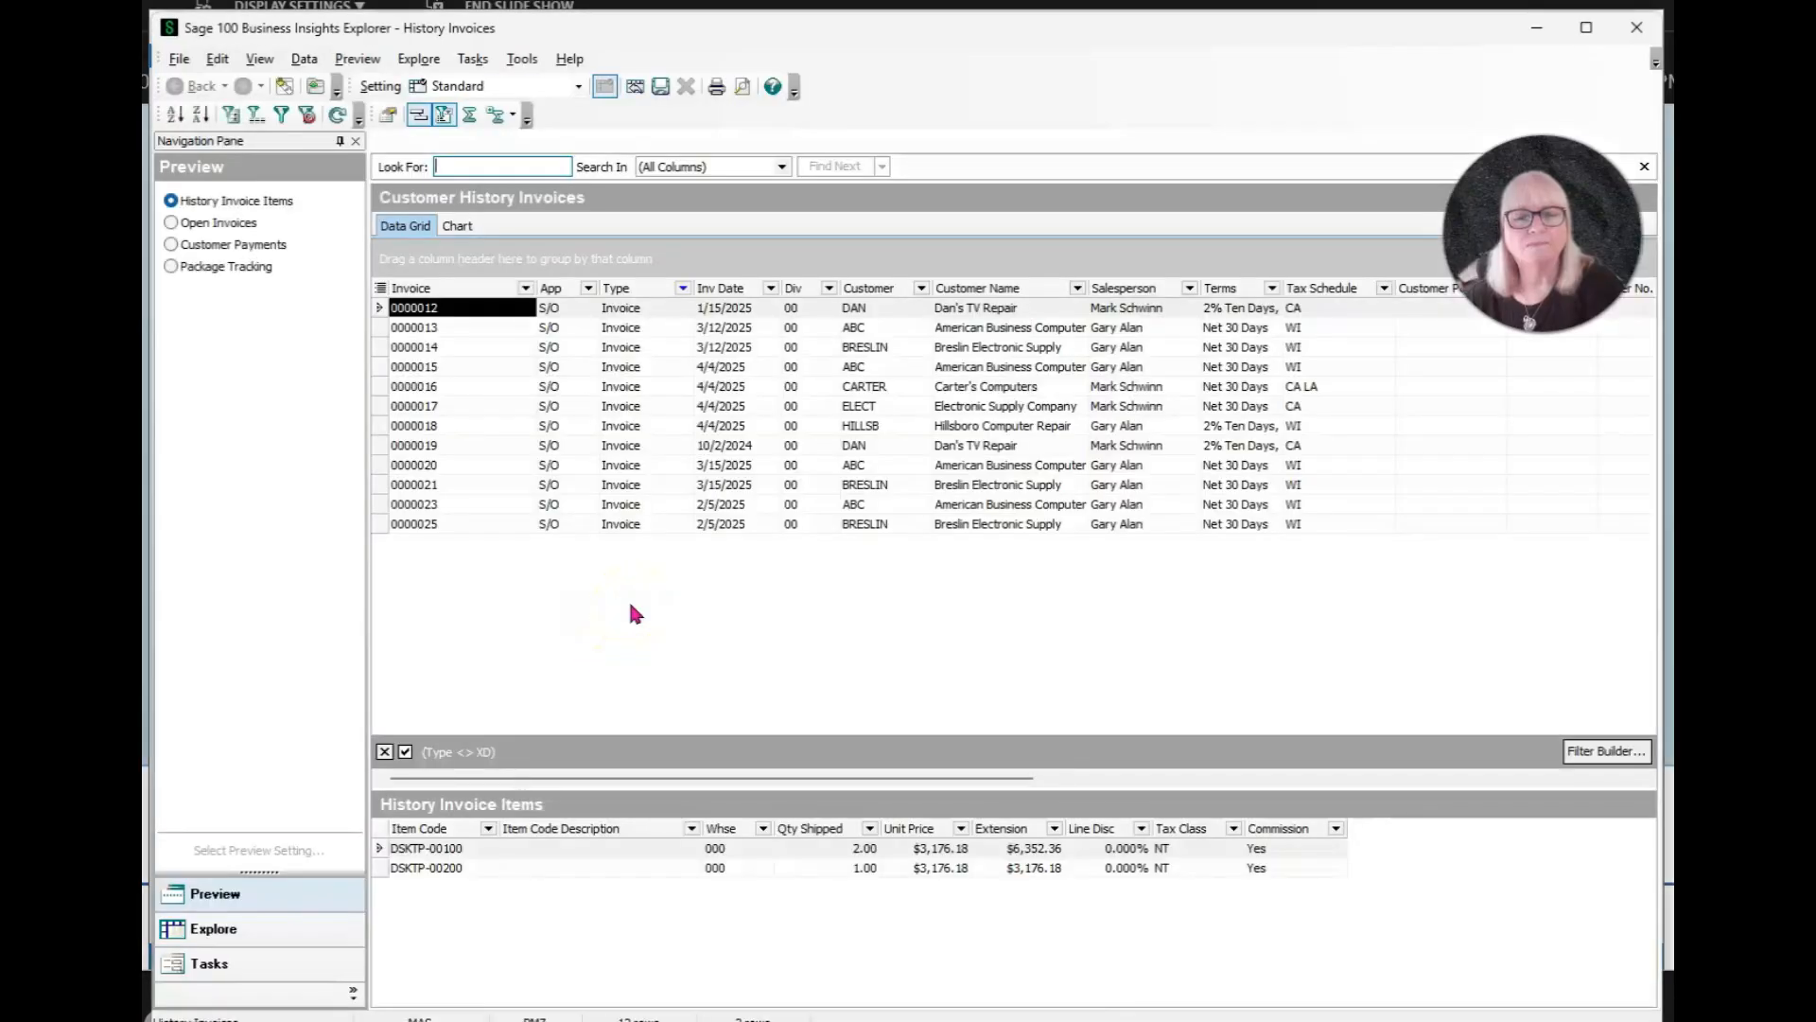
Step: Review the line items of successive customer history invoices, from Dan's TV Repair through Electronic Supply Company
{"action": "left_click", "coordinate": [880, 309]}
{"action": "left_click", "coordinate": [889, 329]}
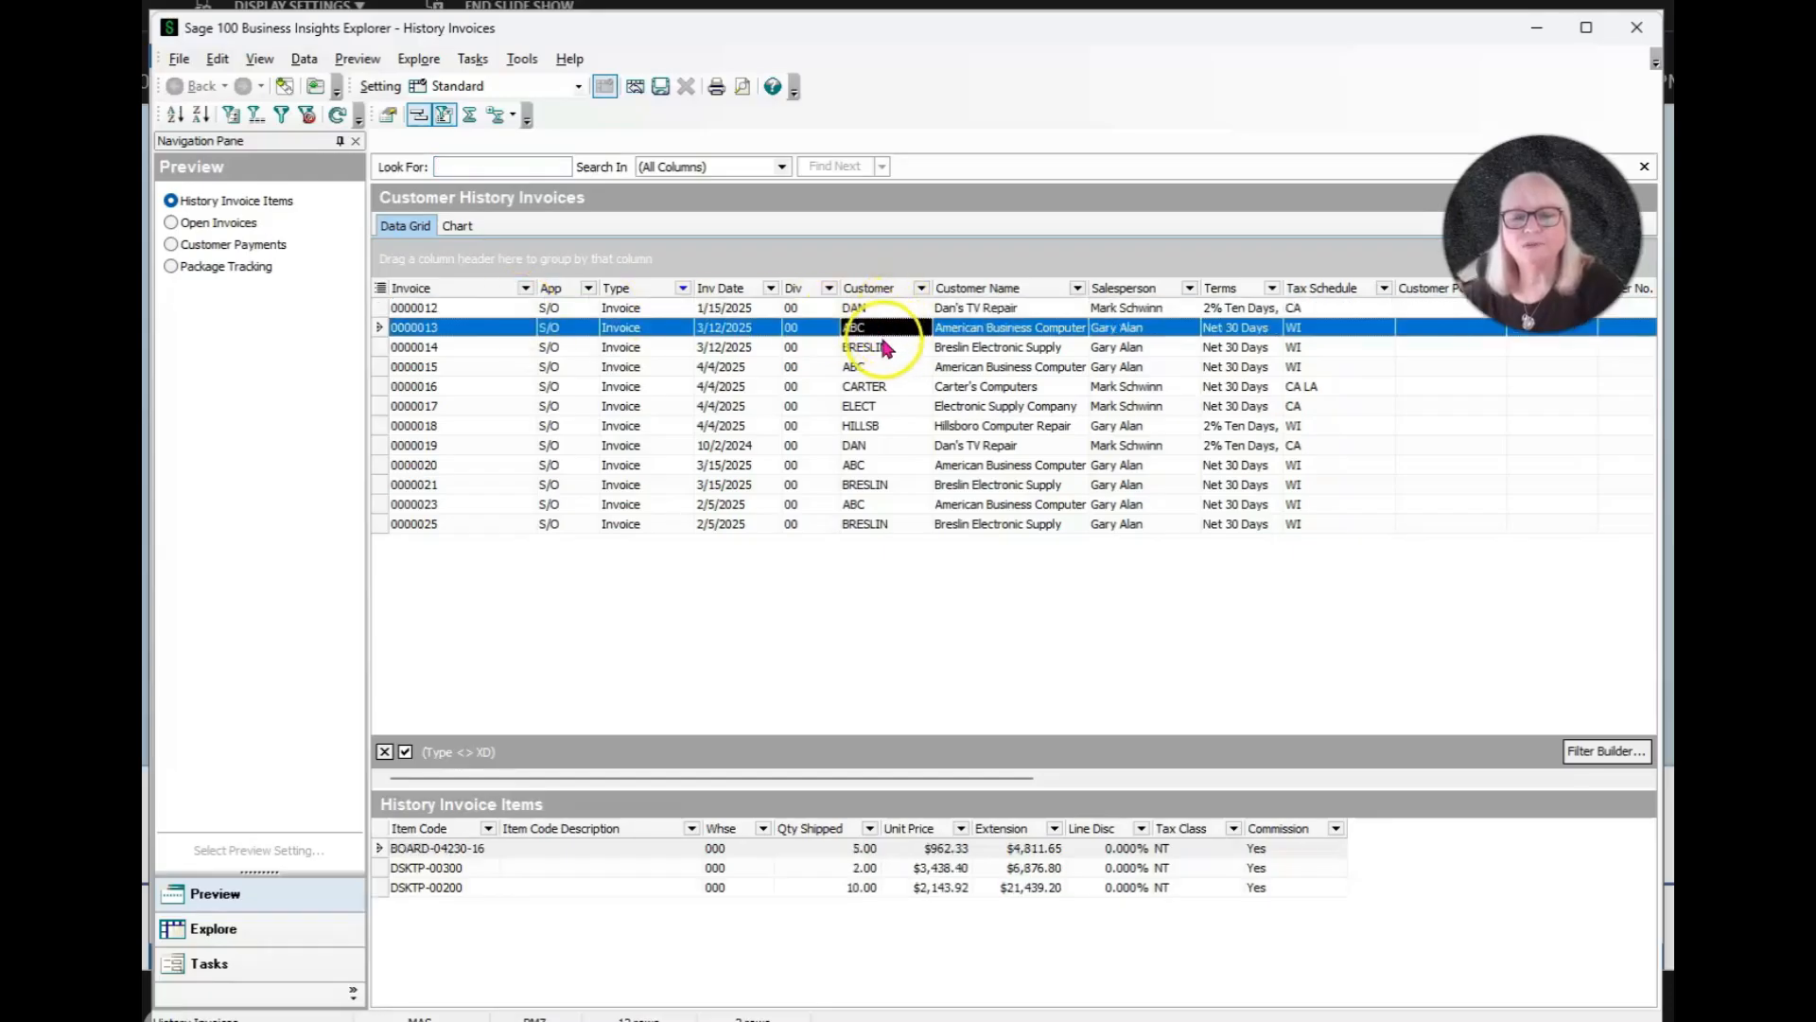
{"action": "left_click", "coordinate": [882, 348]}
{"action": "left_click", "coordinate": [861, 328]}
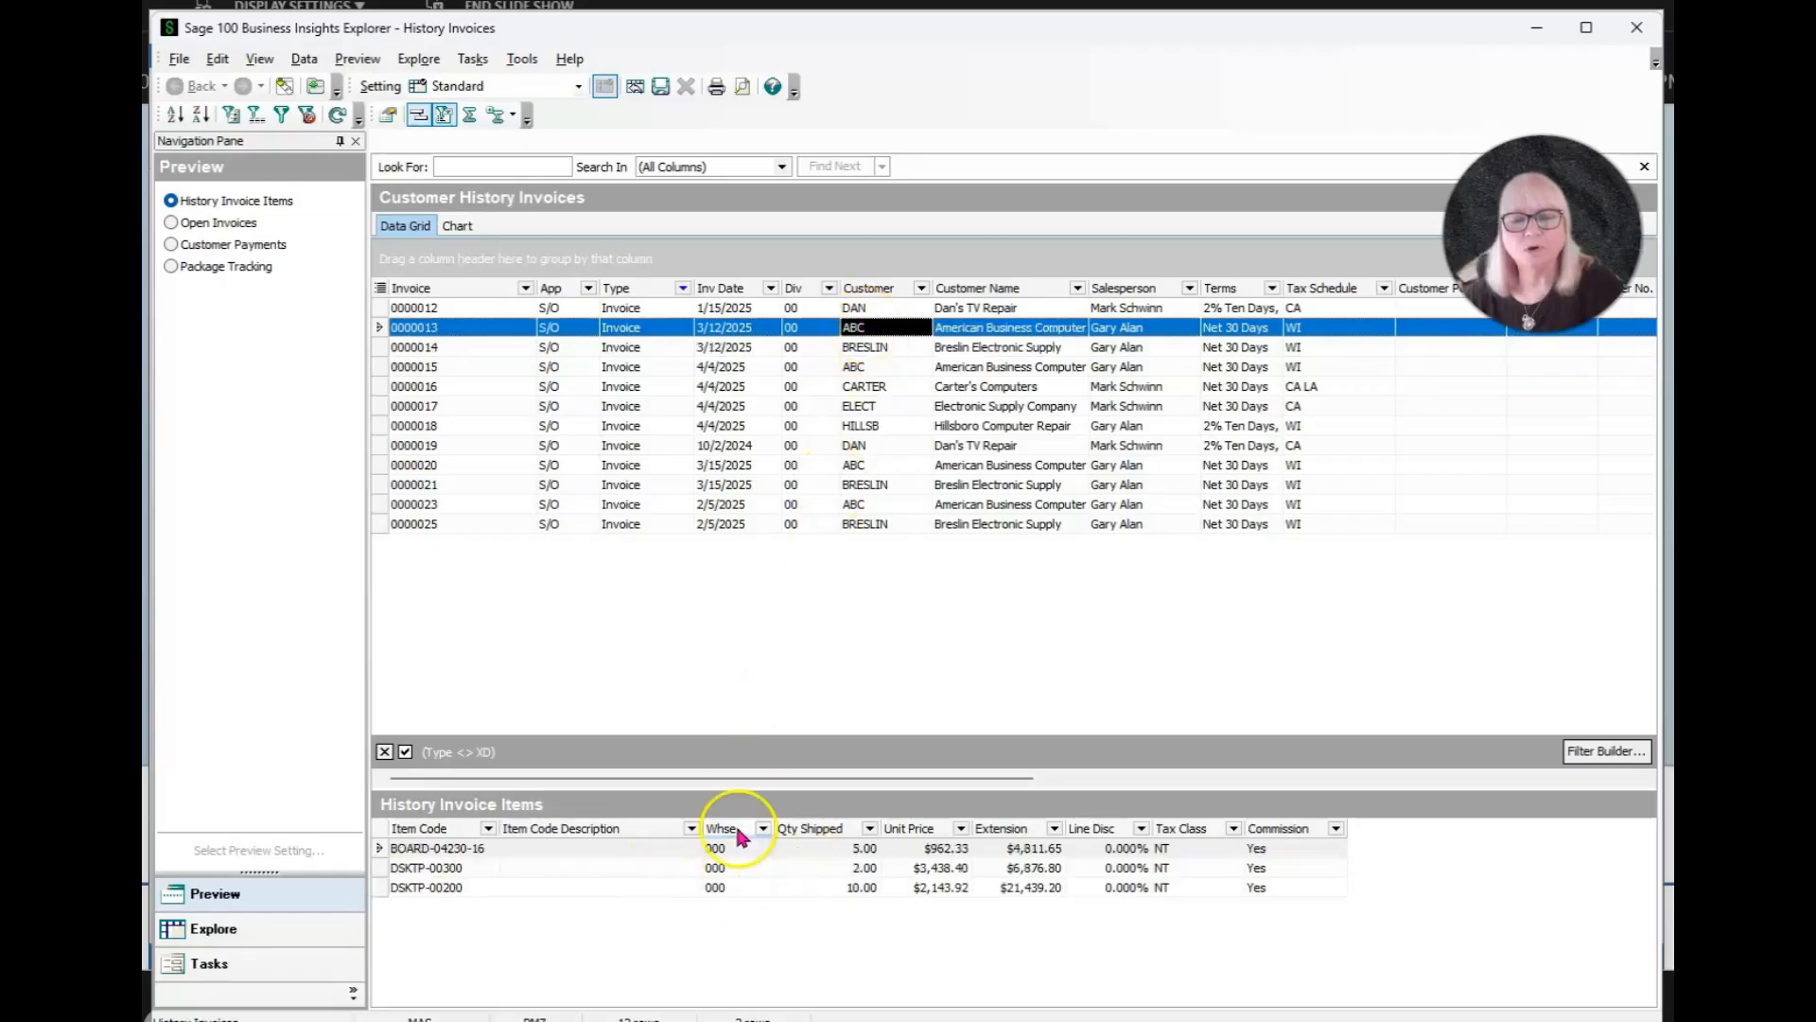
{"action": "left_click", "coordinate": [862, 348]}
{"action": "left_click", "coordinate": [851, 369]}
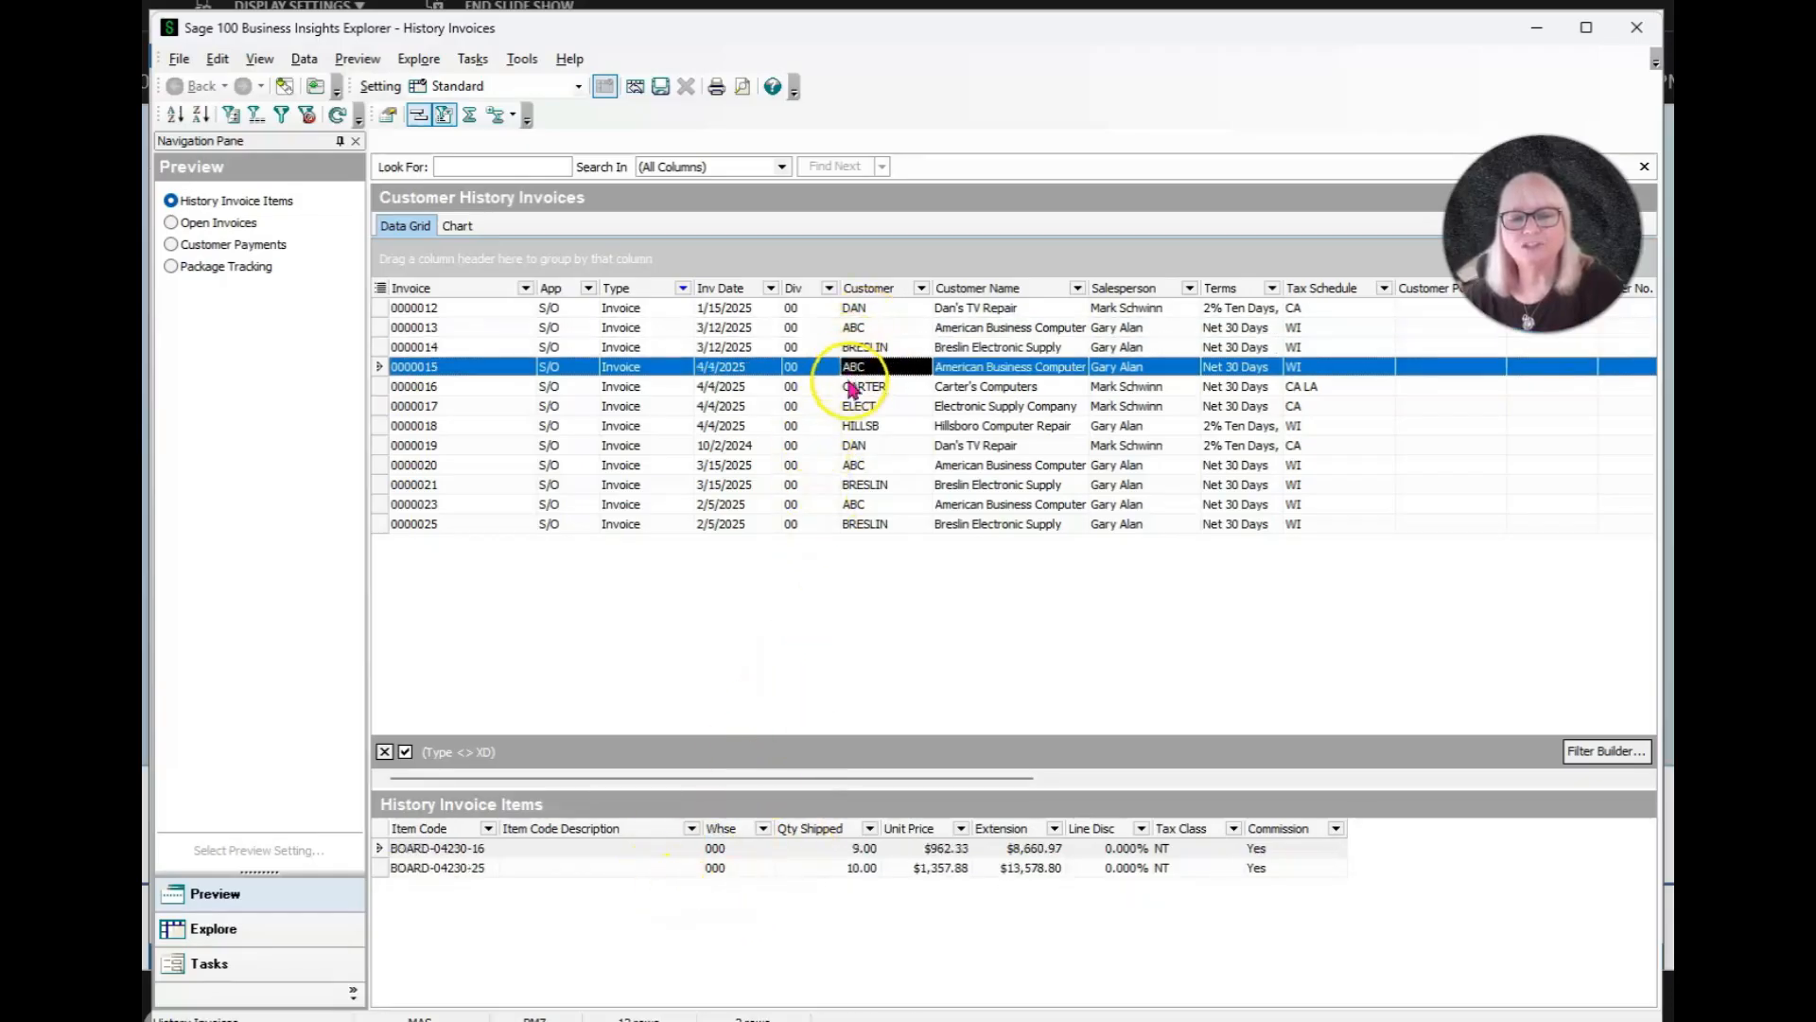
{"action": "left_click", "coordinate": [854, 388]}
{"action": "left_click", "coordinate": [853, 408]}
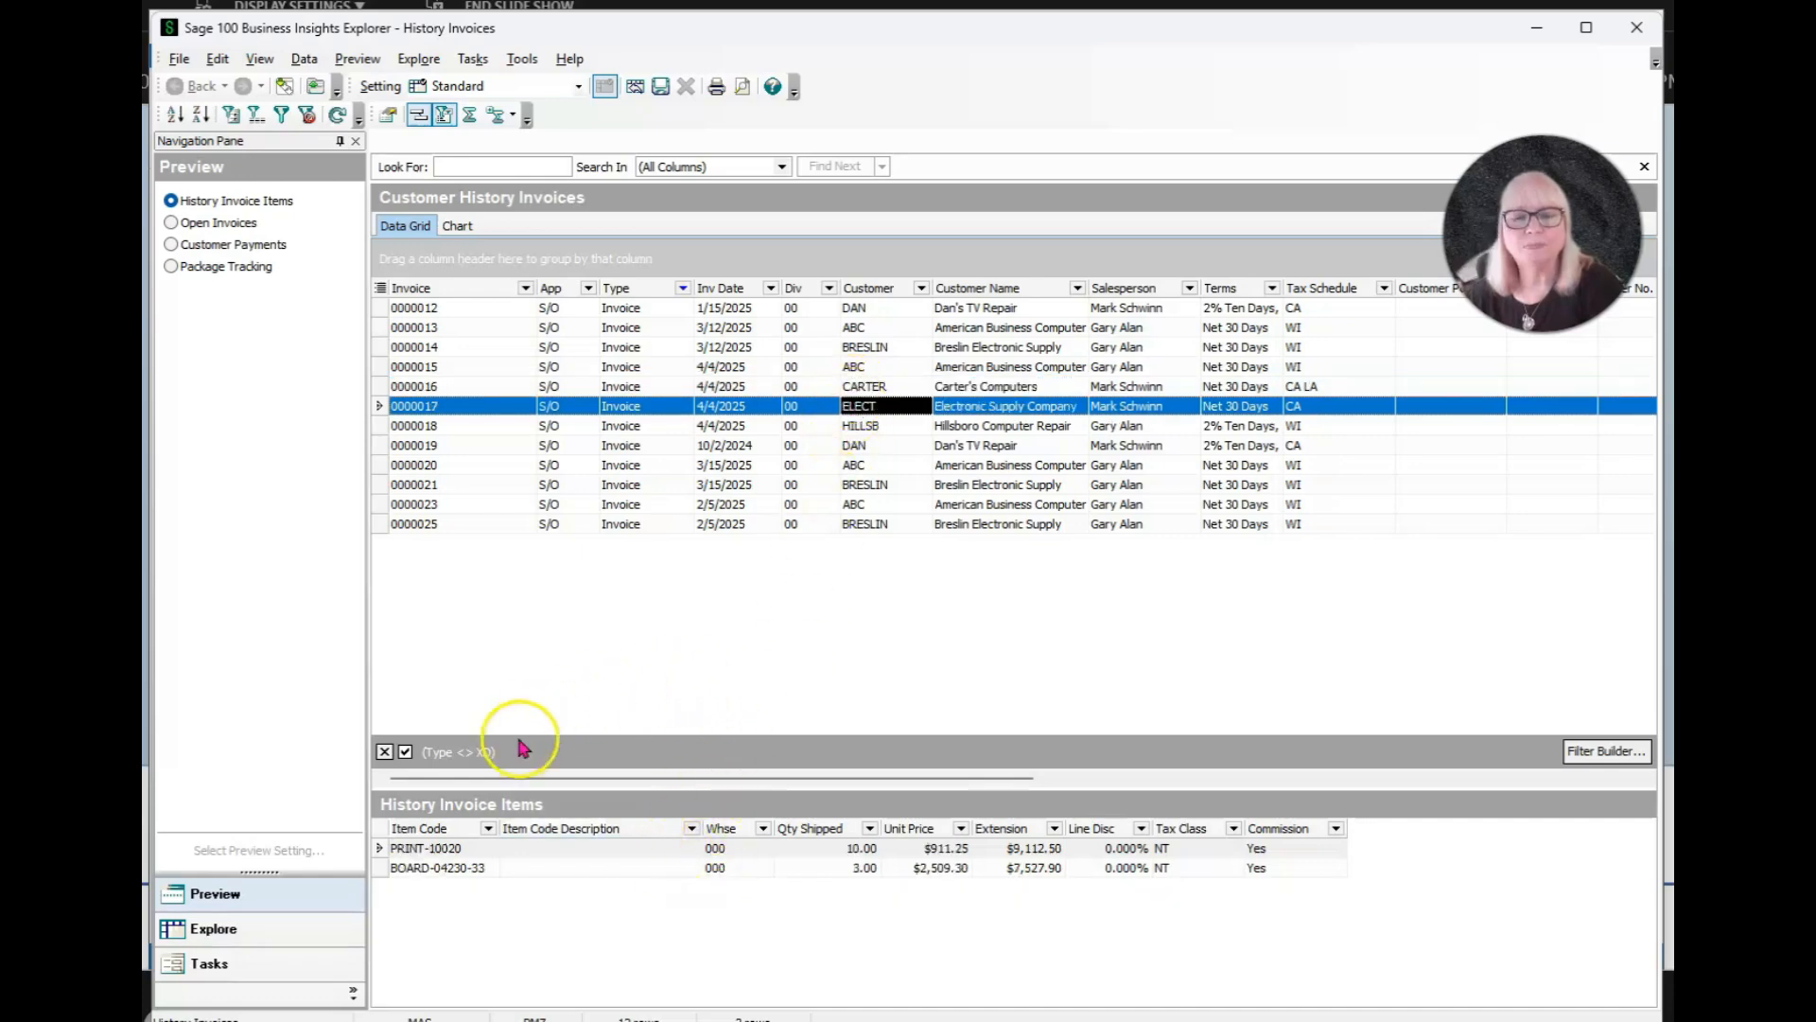
Step: Open the full History Invoice Items preview from the PRINT-10020 line of the Electronic Supply Company invoice
{"action": "left_click", "coordinate": [617, 858]}
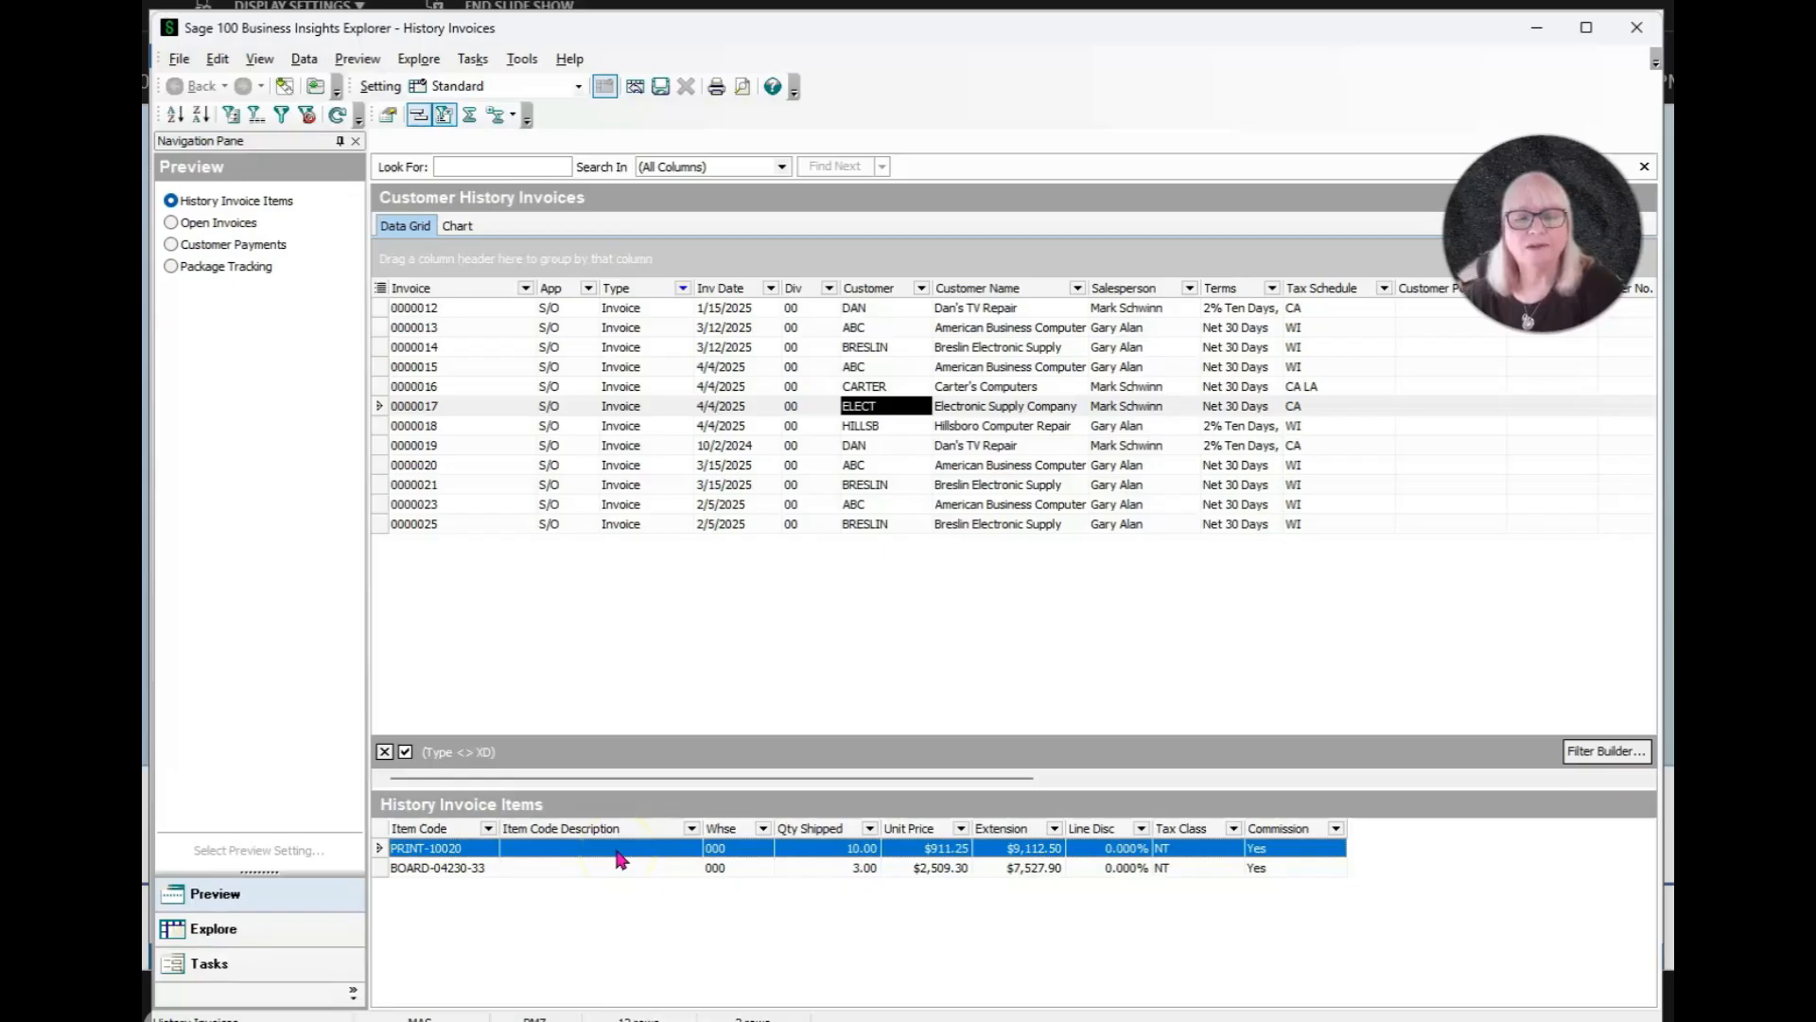
{"action": "right_click", "coordinate": [619, 858]}
{"action": "left_click", "coordinate": [653, 896]}
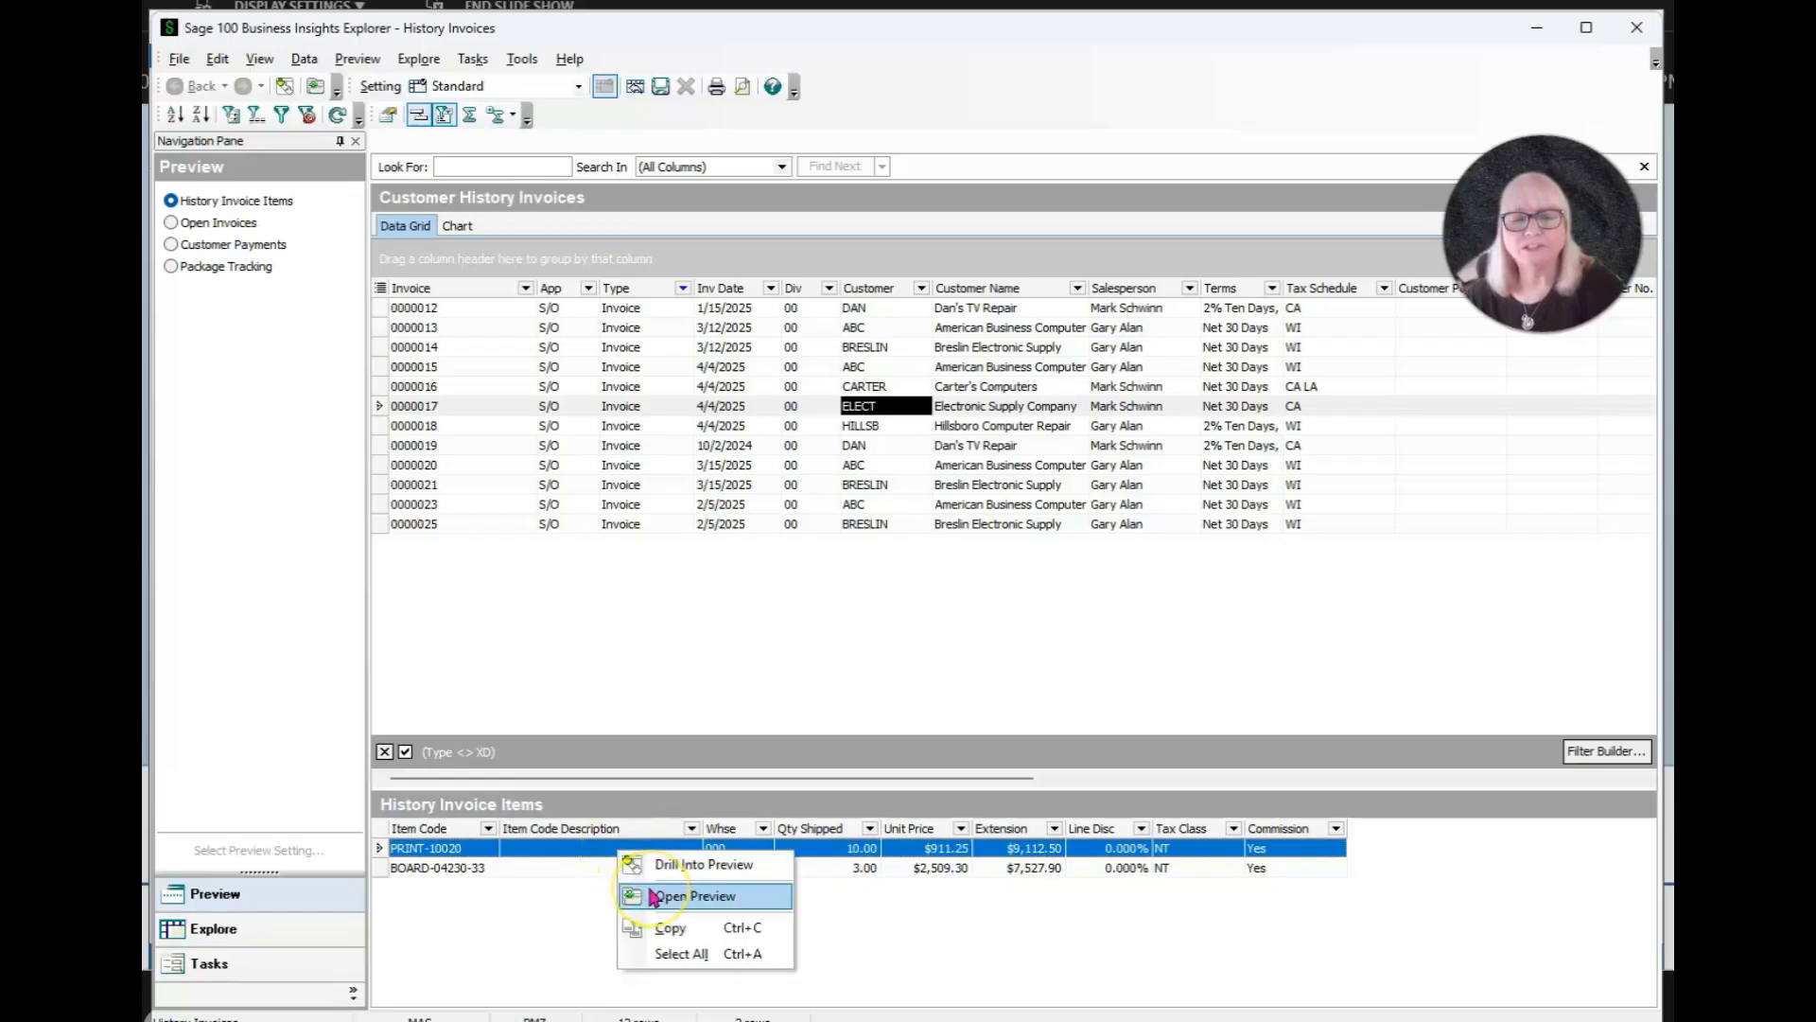
{"action": "left_click", "coordinate": [668, 899]}
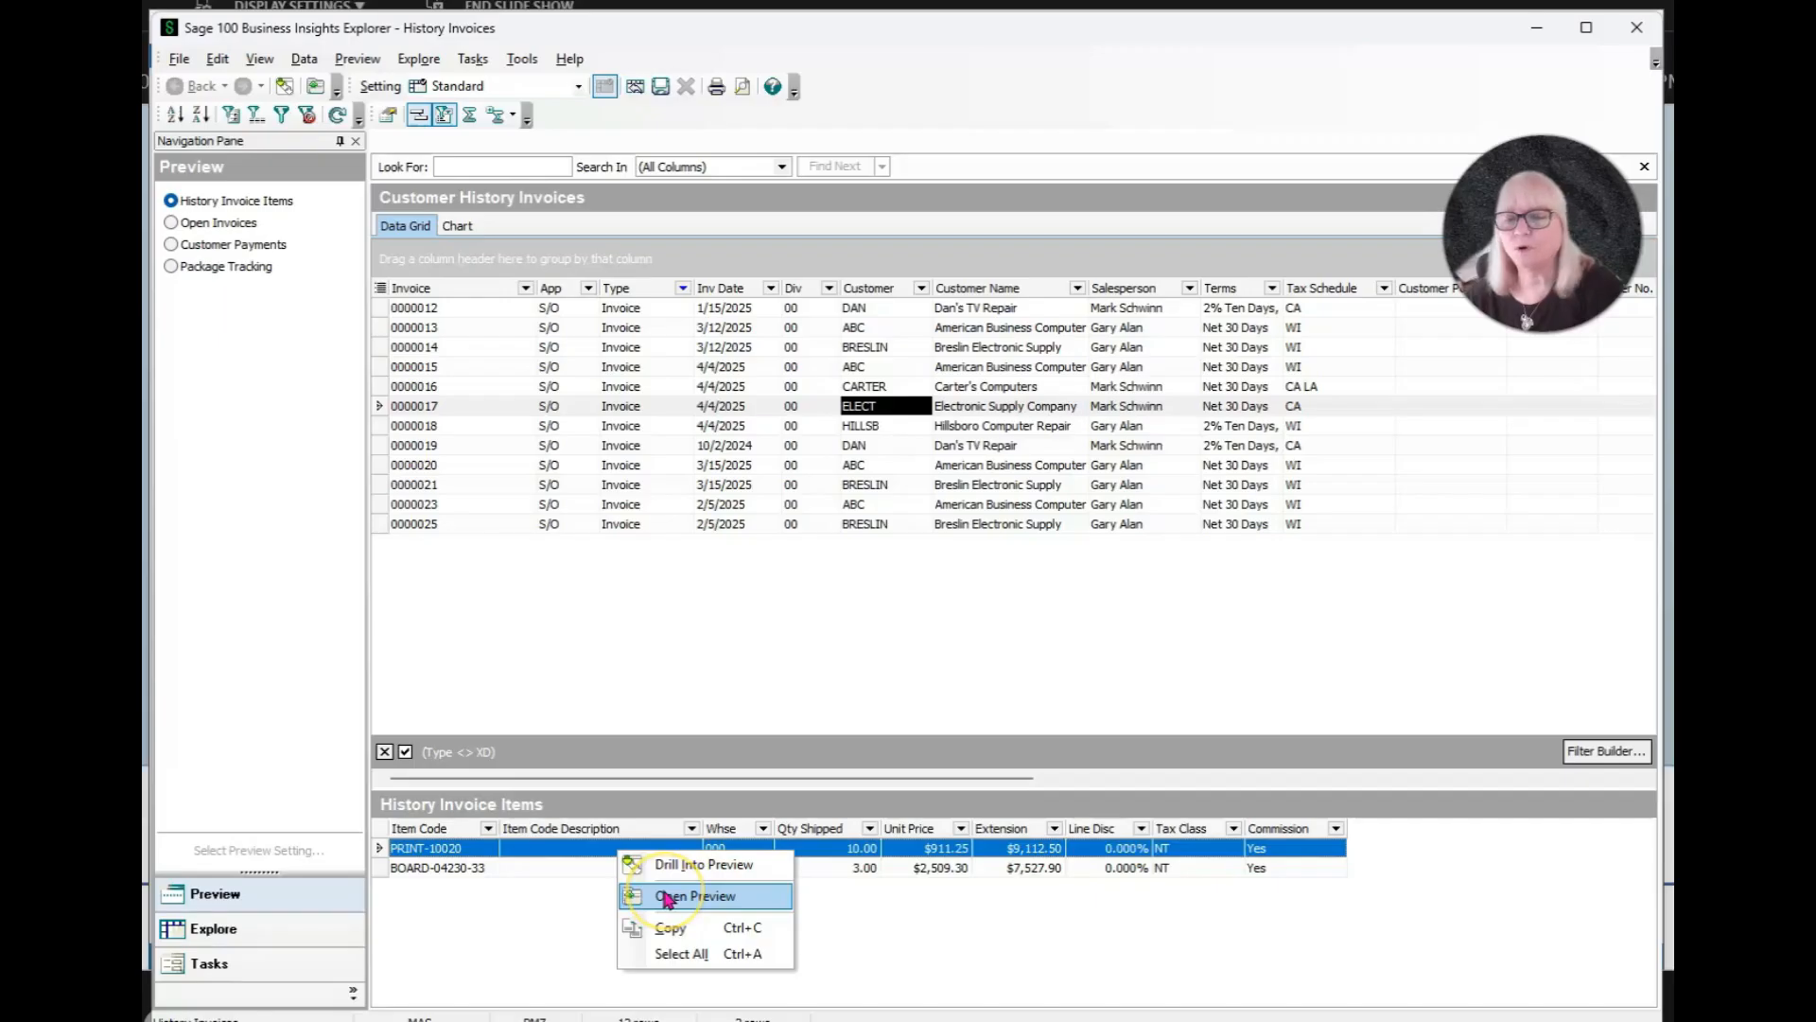
{"action": "left_click", "coordinate": [668, 896]}
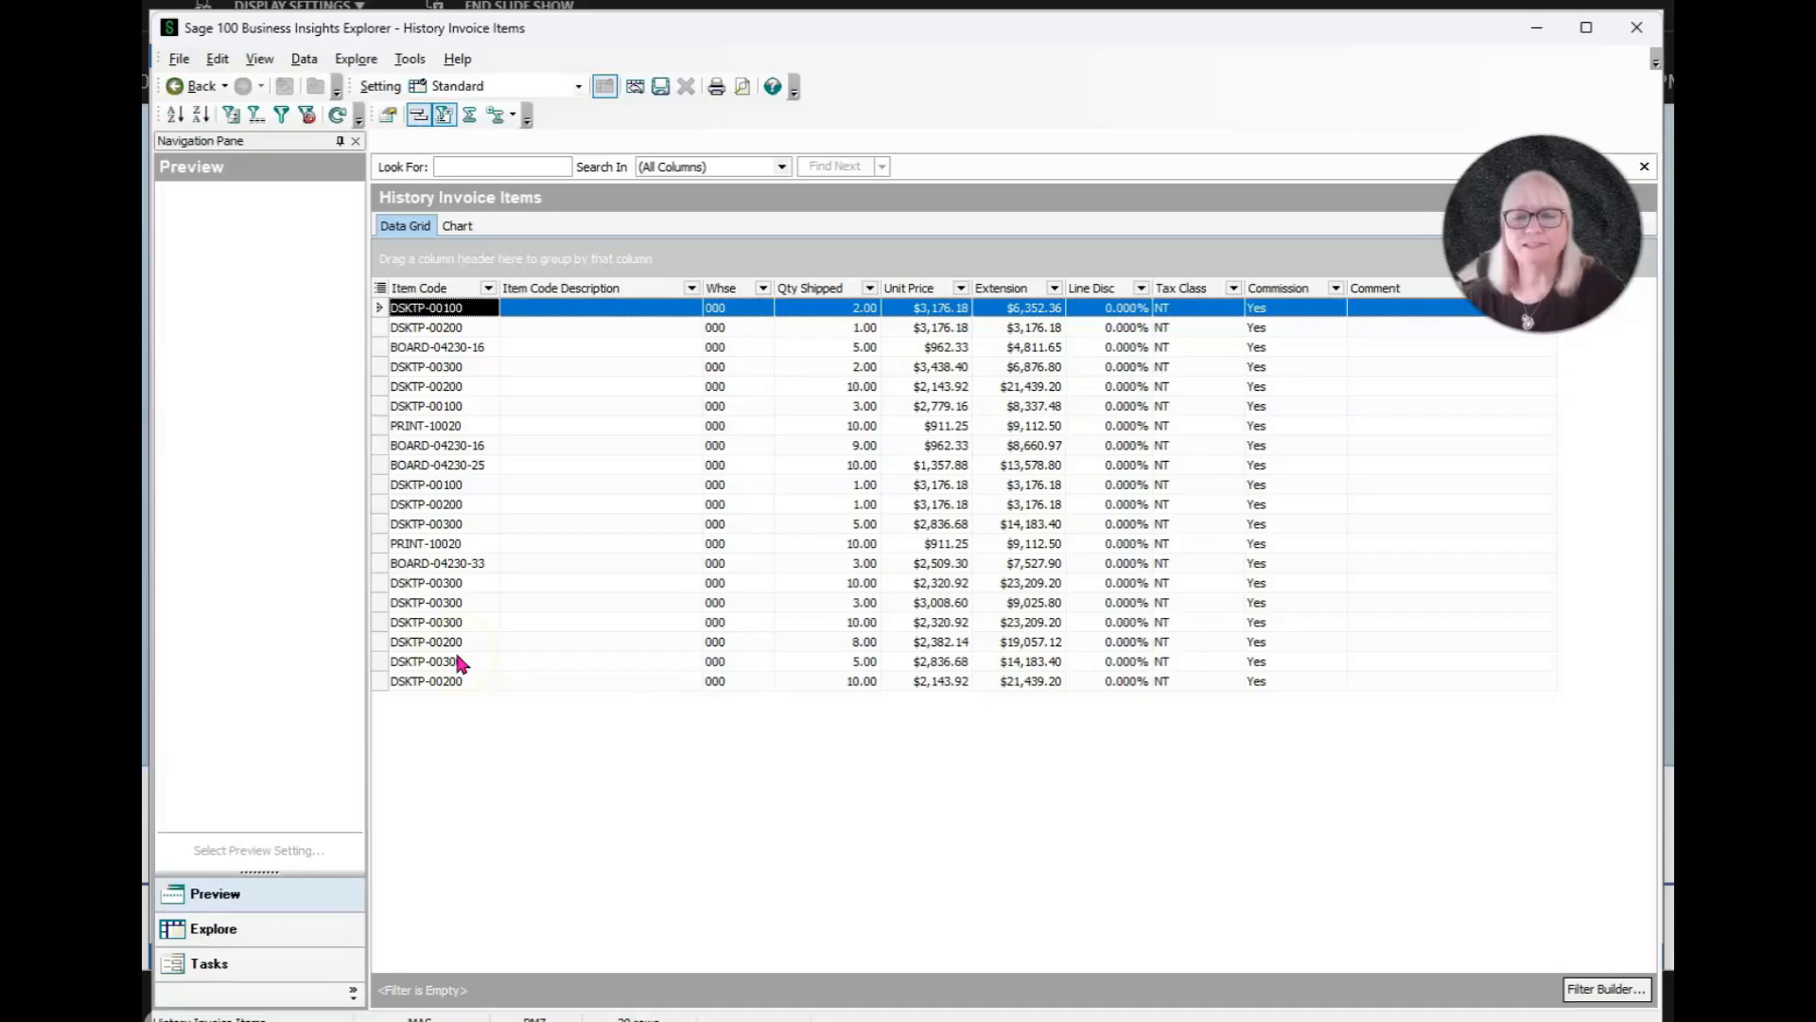
Step: Group the invoice items by Item Code and show summary rows under each group
{"action": "left_click", "coordinate": [432, 291]}
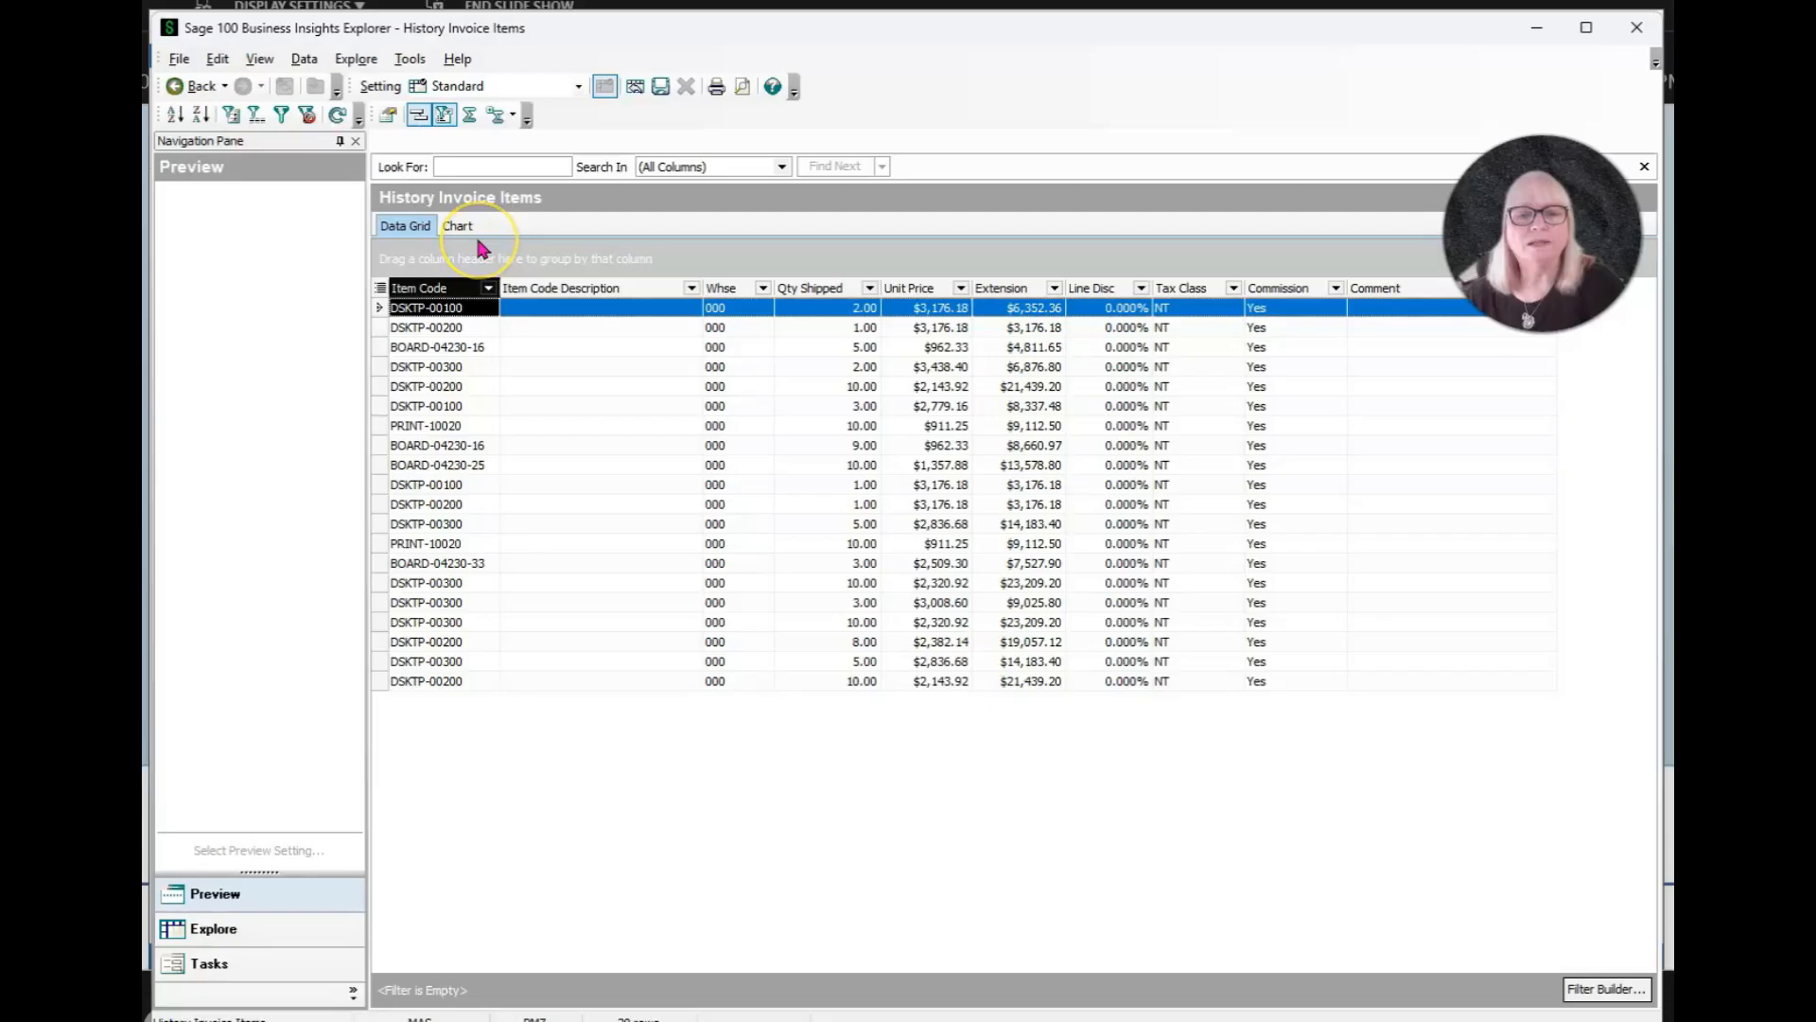
{"action": "left_click_drag", "start_coordinate": [479, 242], "coordinate": [479, 242]}
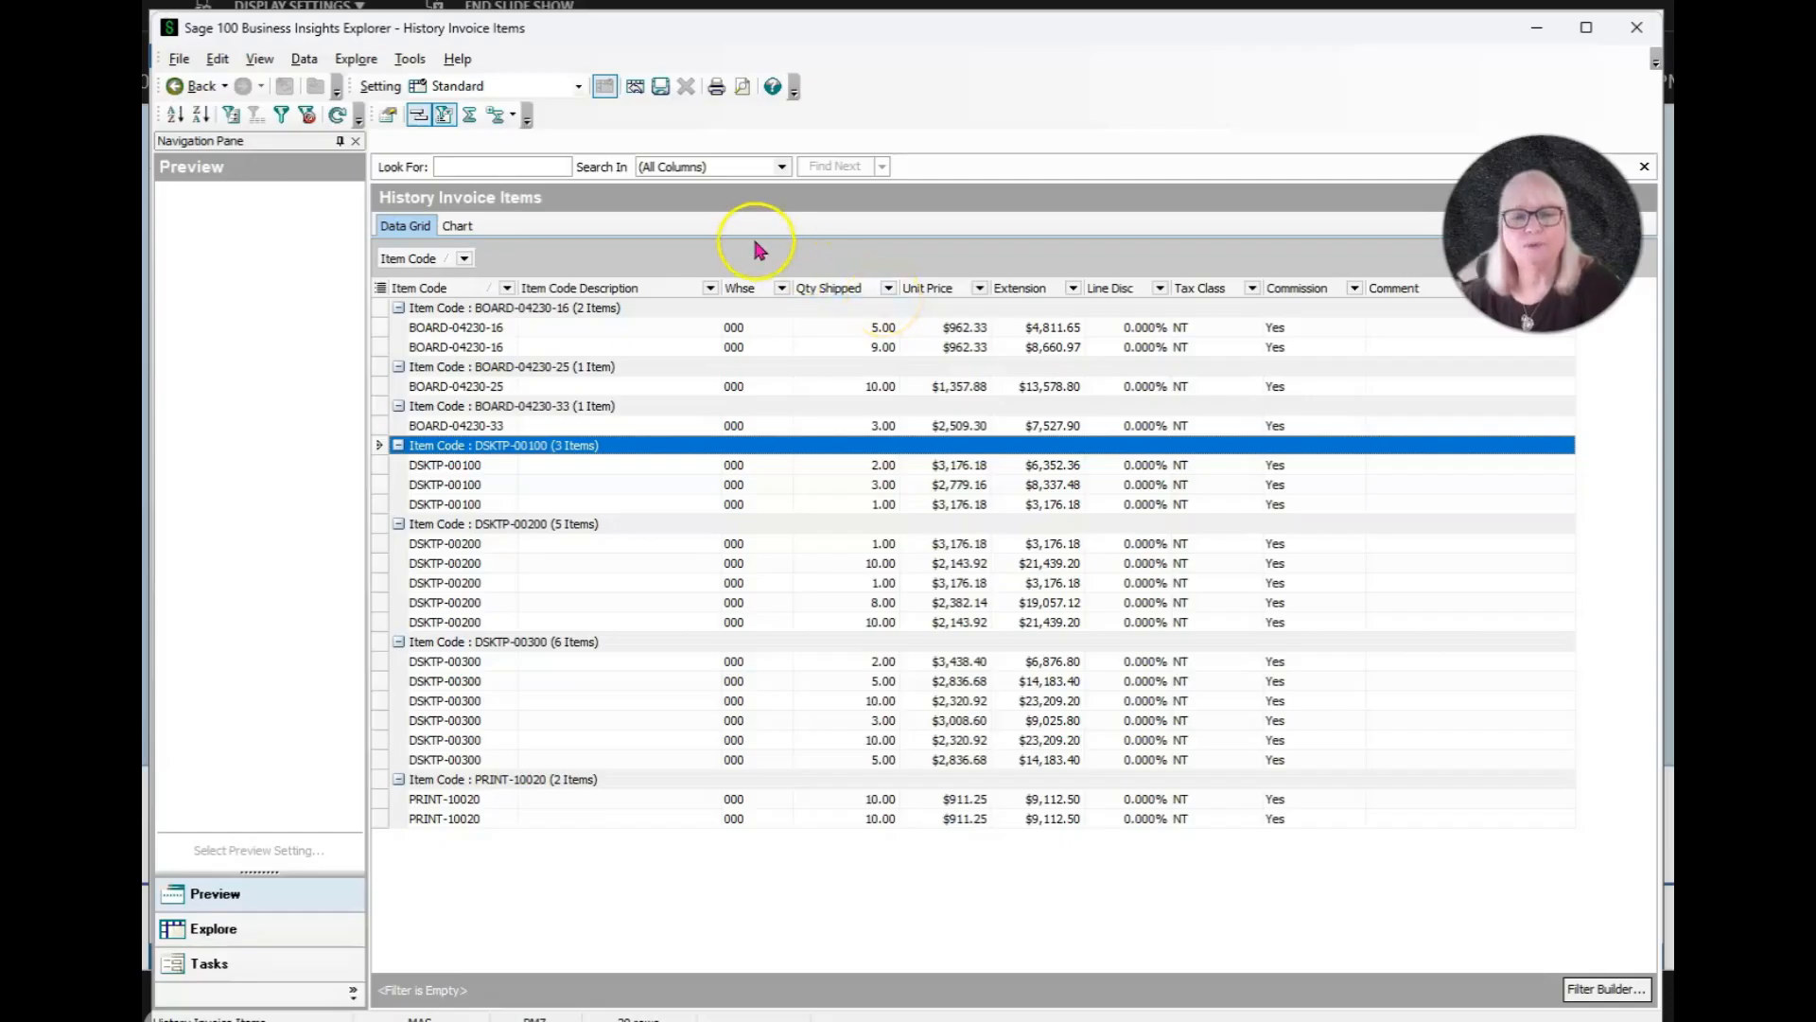
{"action": "left_click", "coordinate": [494, 116]}
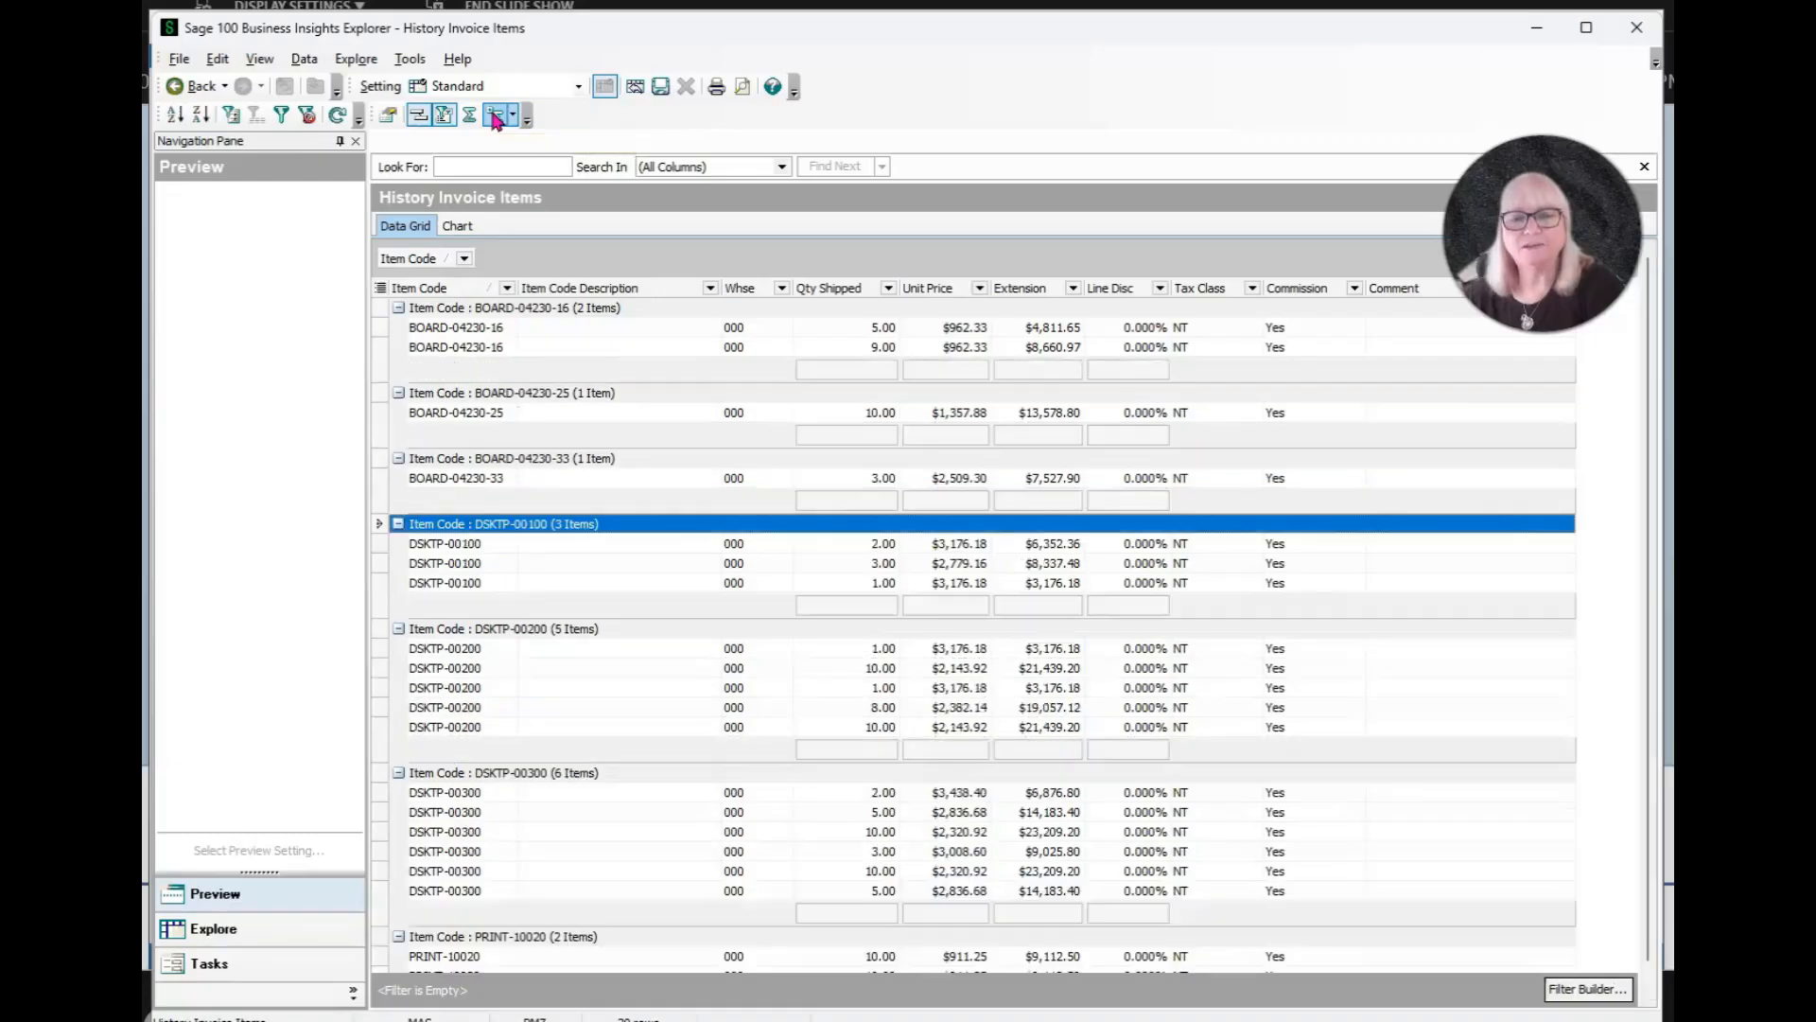
Step: Add Sum subtotals to the group summary rows for Qty Shipped, Unit Price, Extension and Line Disc
{"action": "right_click", "coordinate": [868, 367]}
{"action": "left_click", "coordinate": [912, 407]}
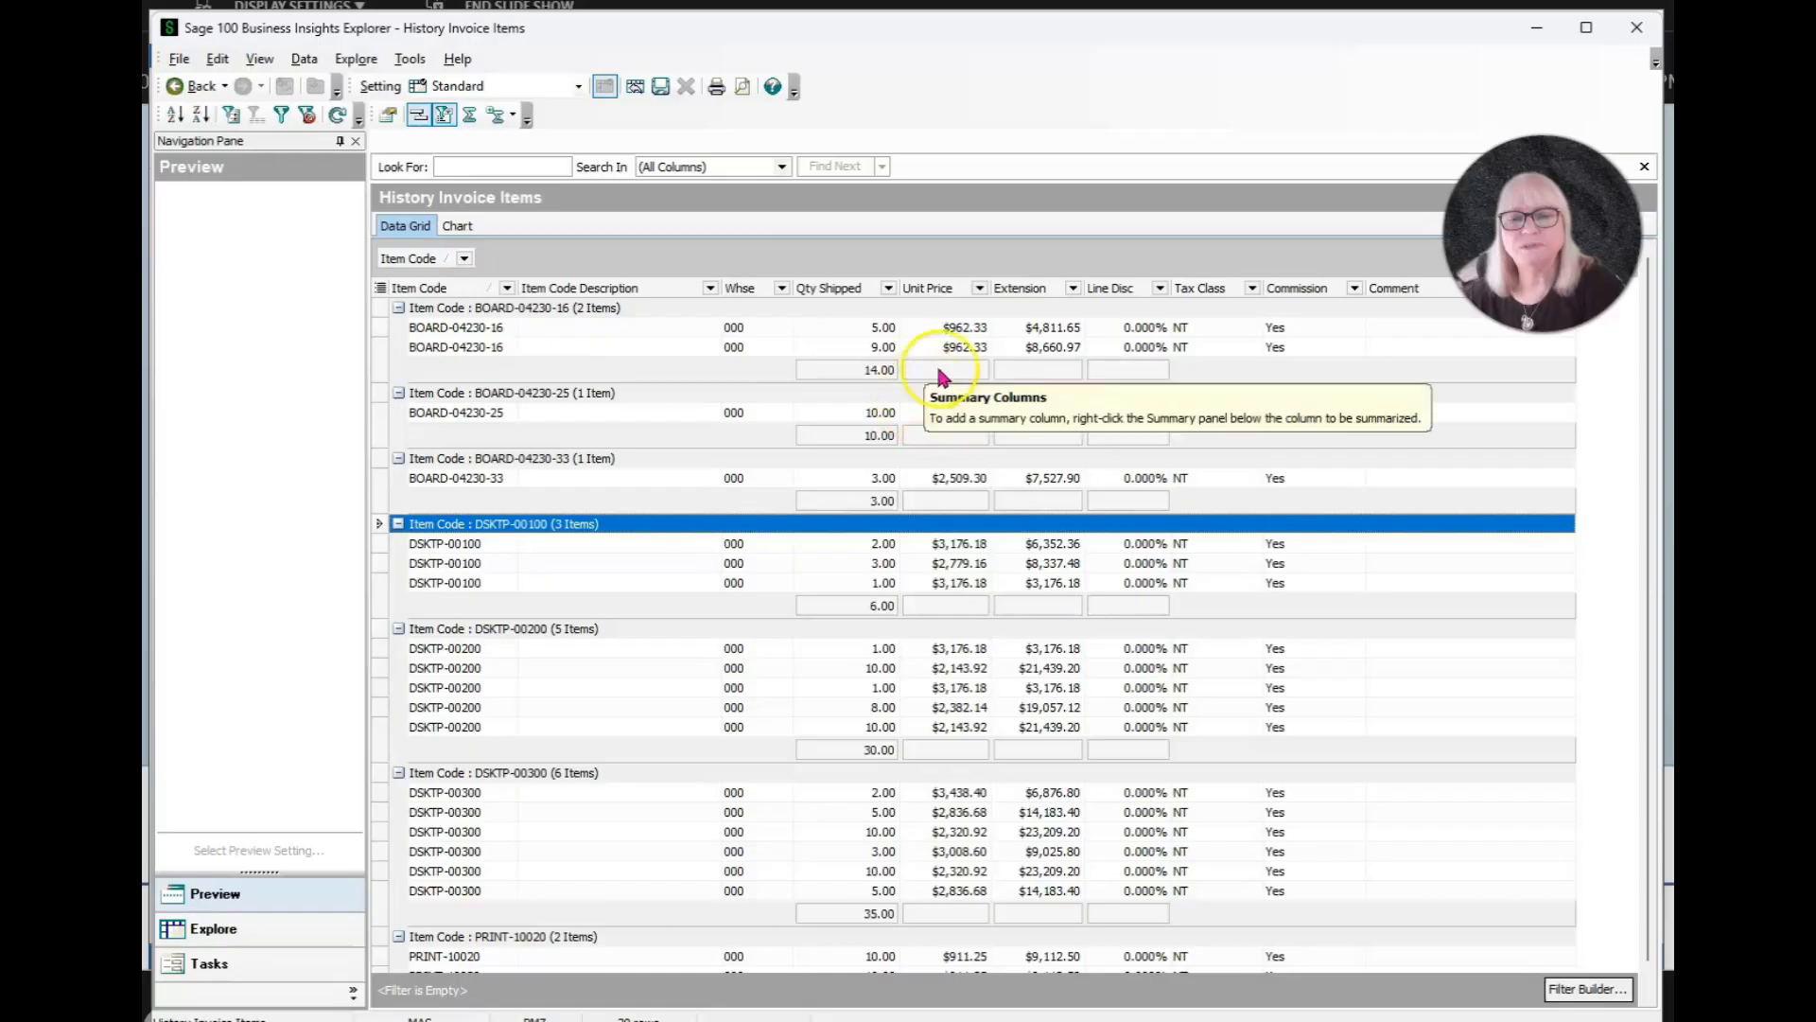
{"action": "right_click", "coordinate": [942, 370]}
{"action": "left_click", "coordinate": [966, 416]}
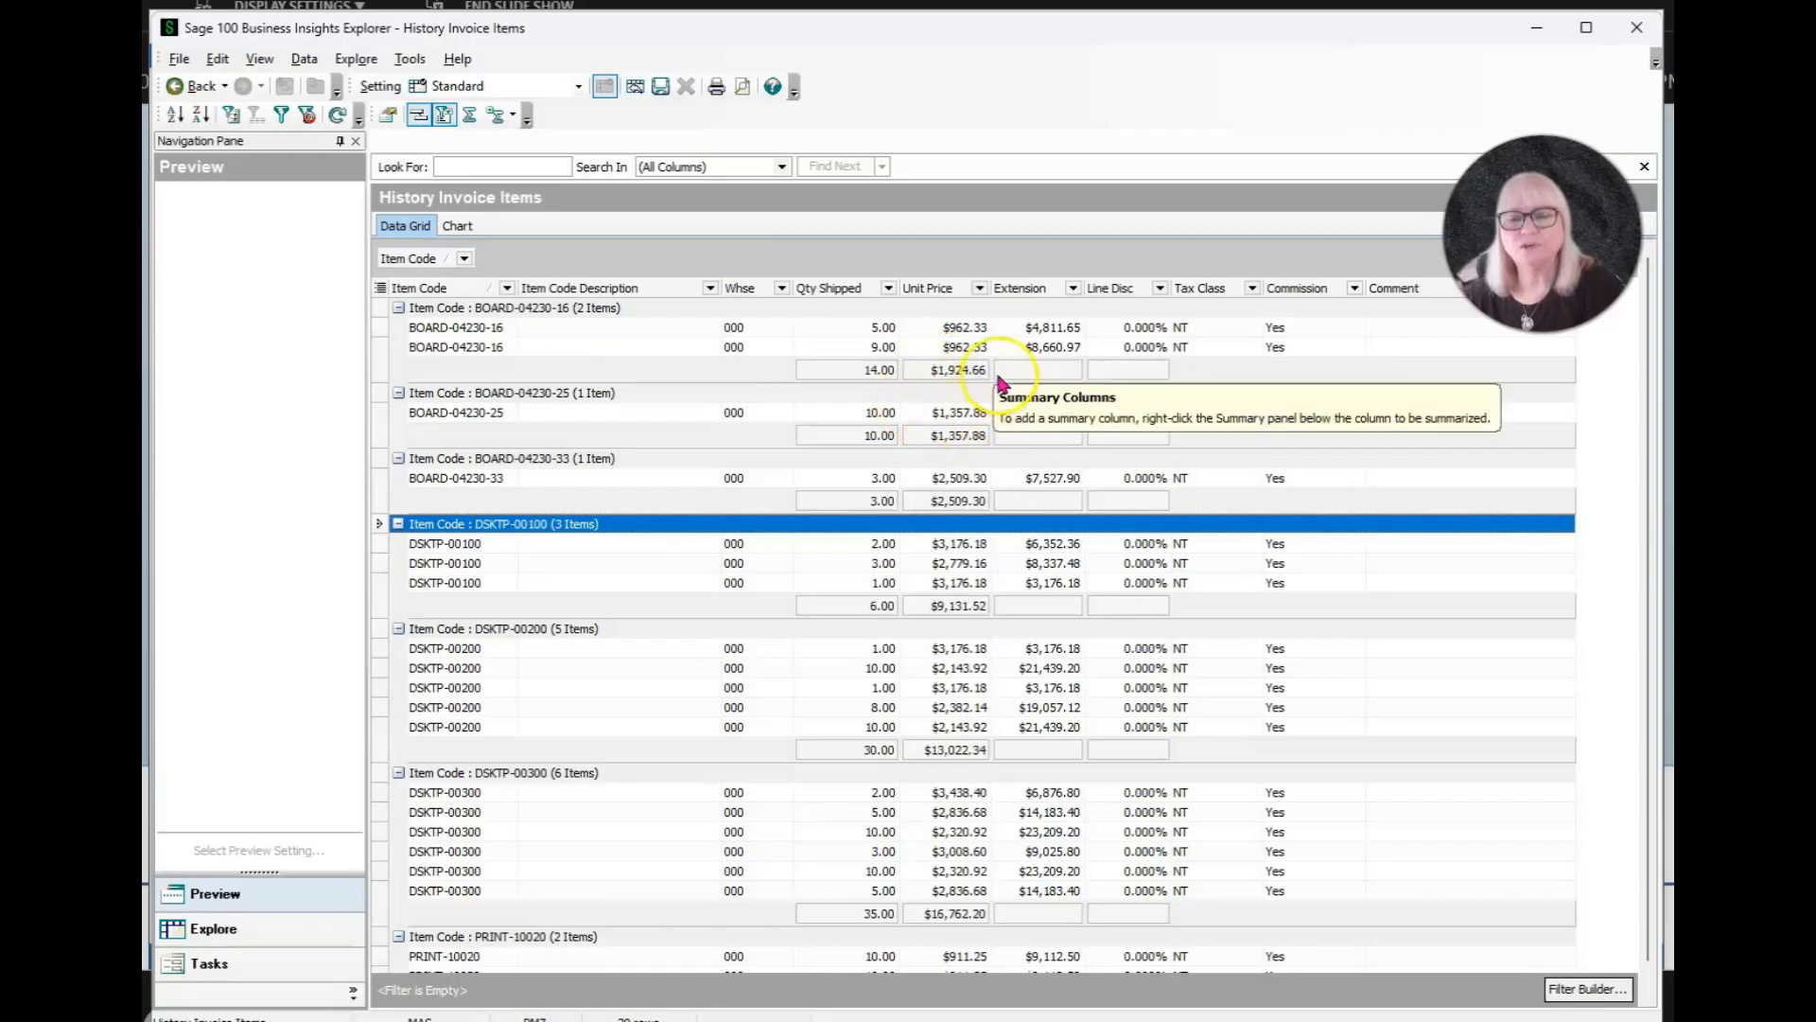
{"action": "right_click", "coordinate": [1024, 367]}
{"action": "left_click", "coordinate": [1047, 410]}
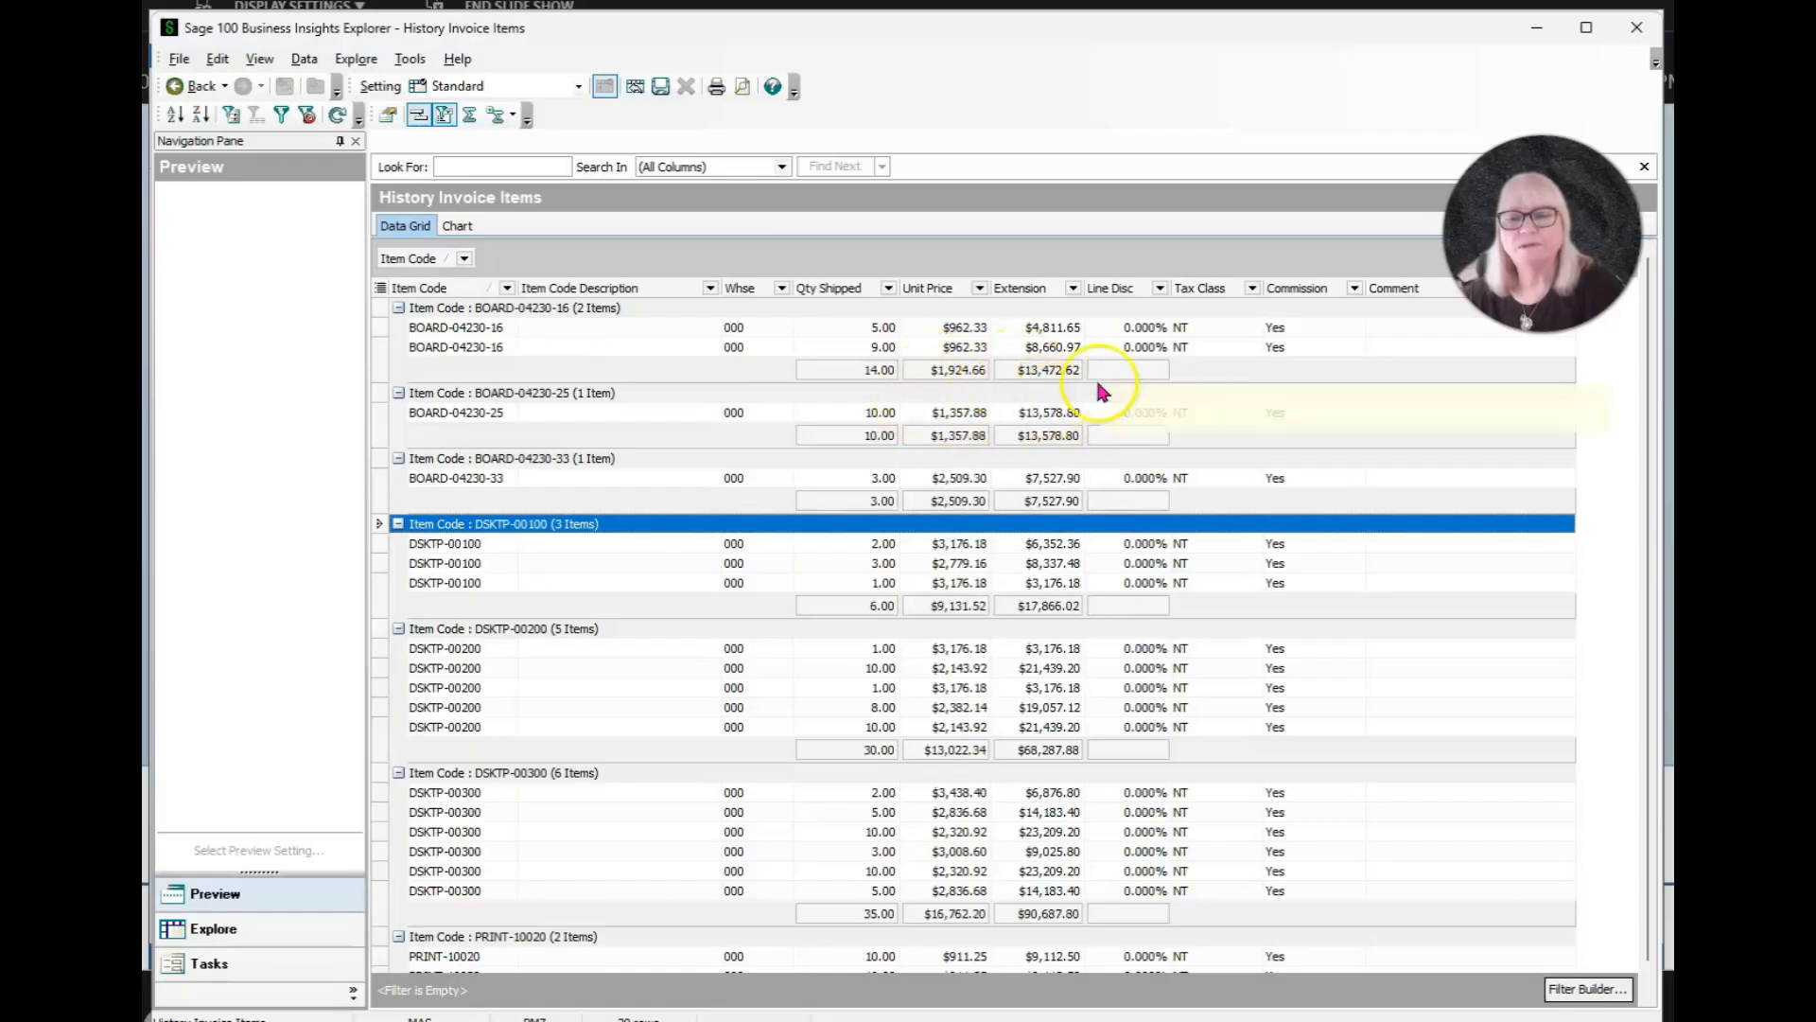
{"action": "right_click", "coordinate": [1119, 368]}
{"action": "left_click", "coordinate": [1135, 409]}
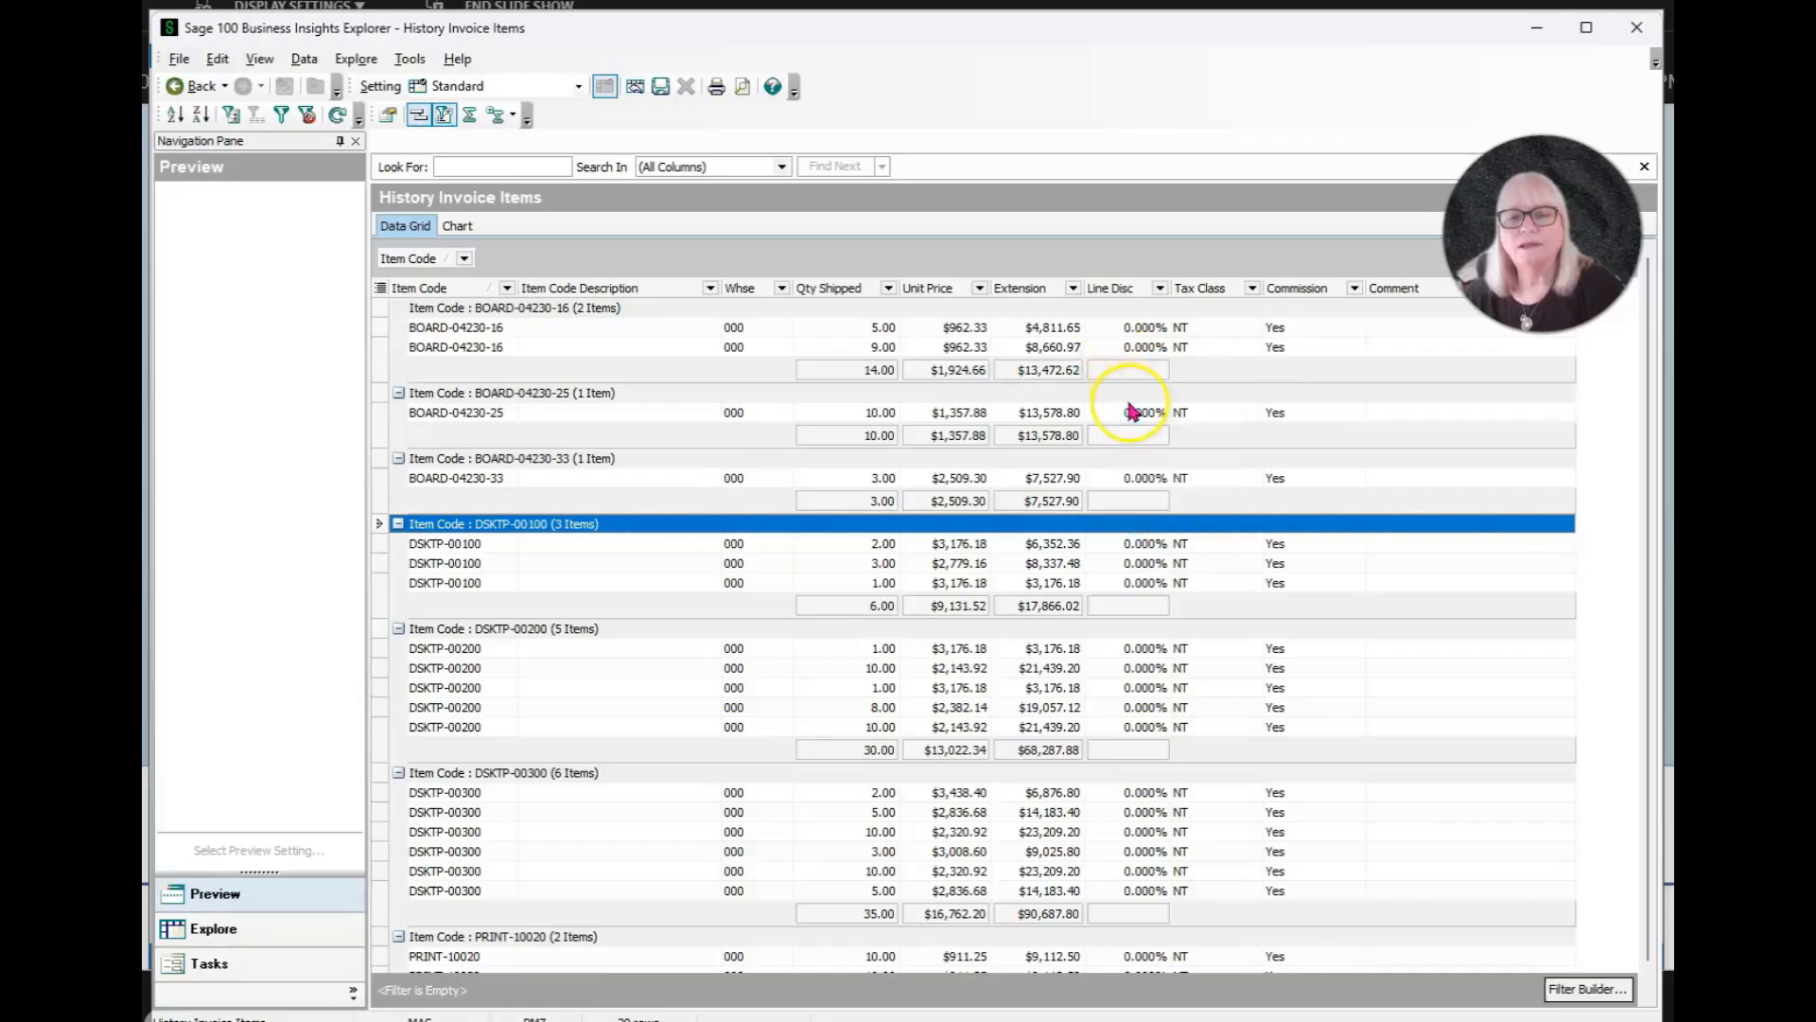
Step: Show the grand summary row and add Sum totals for Qty Shipped, Unit Price, Extension and Line Disc
{"action": "left_click", "coordinate": [471, 115]}
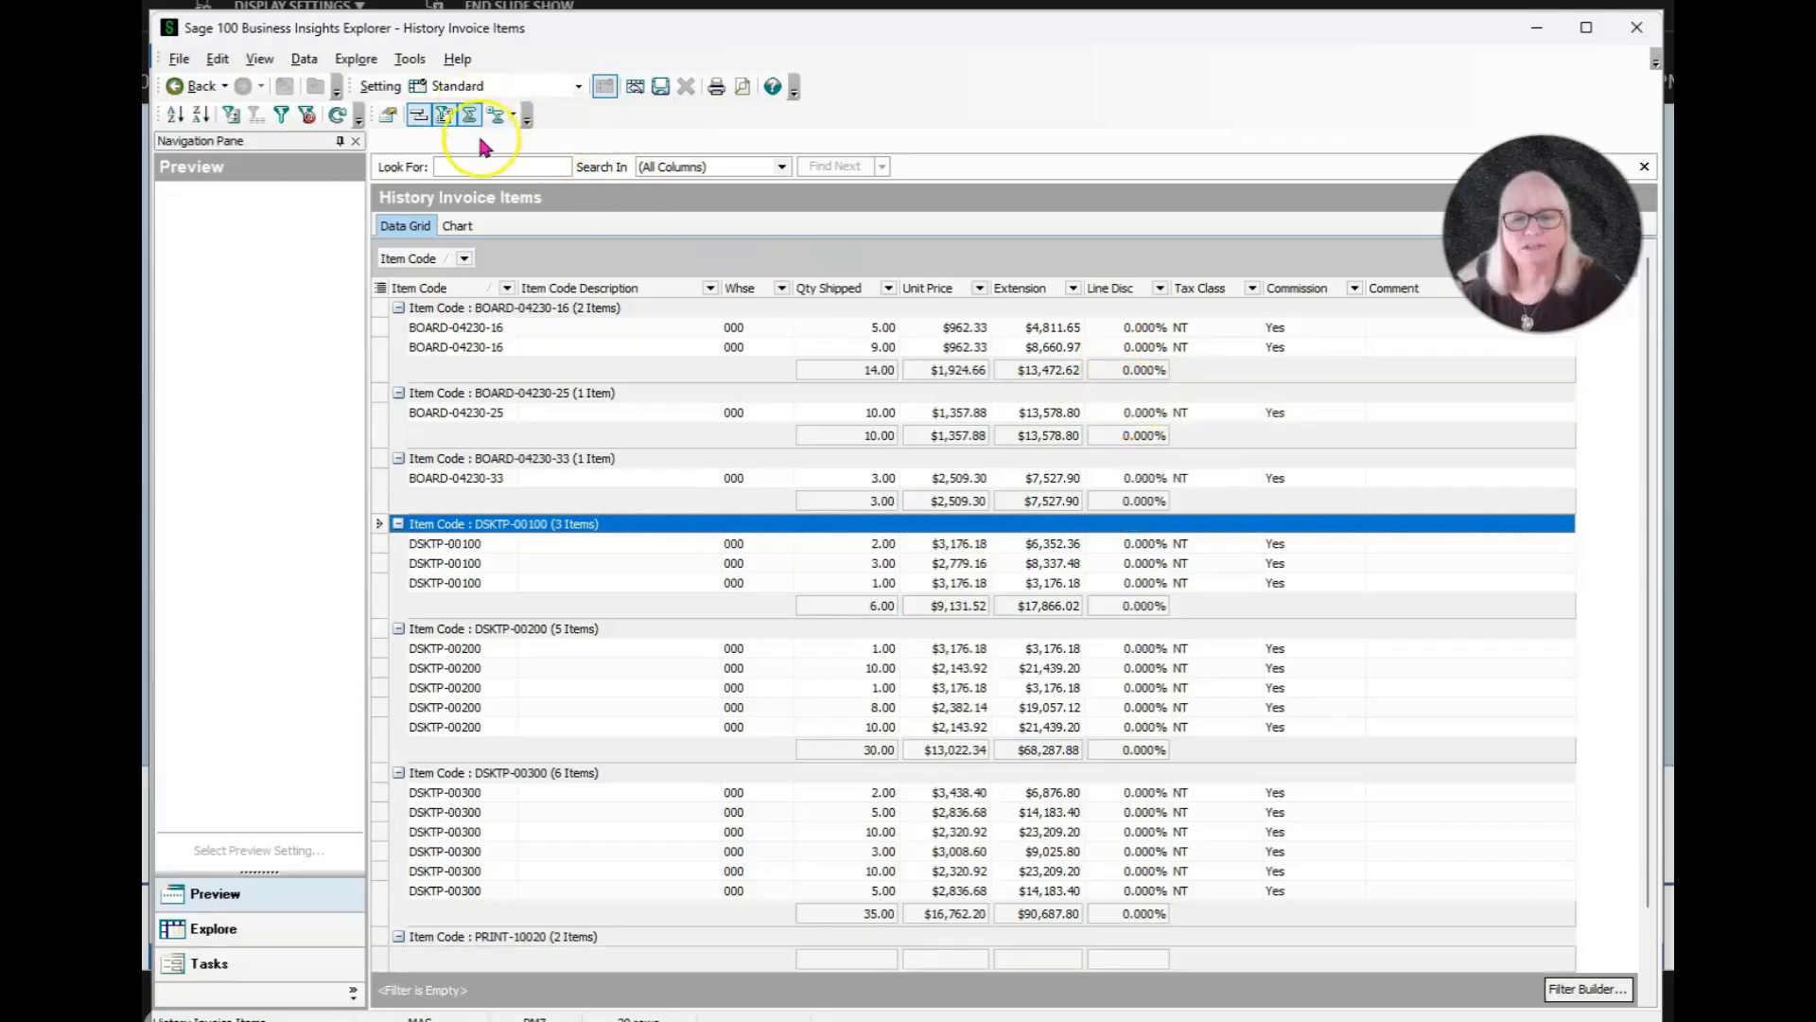
{"action": "right_click", "coordinate": [827, 961]}
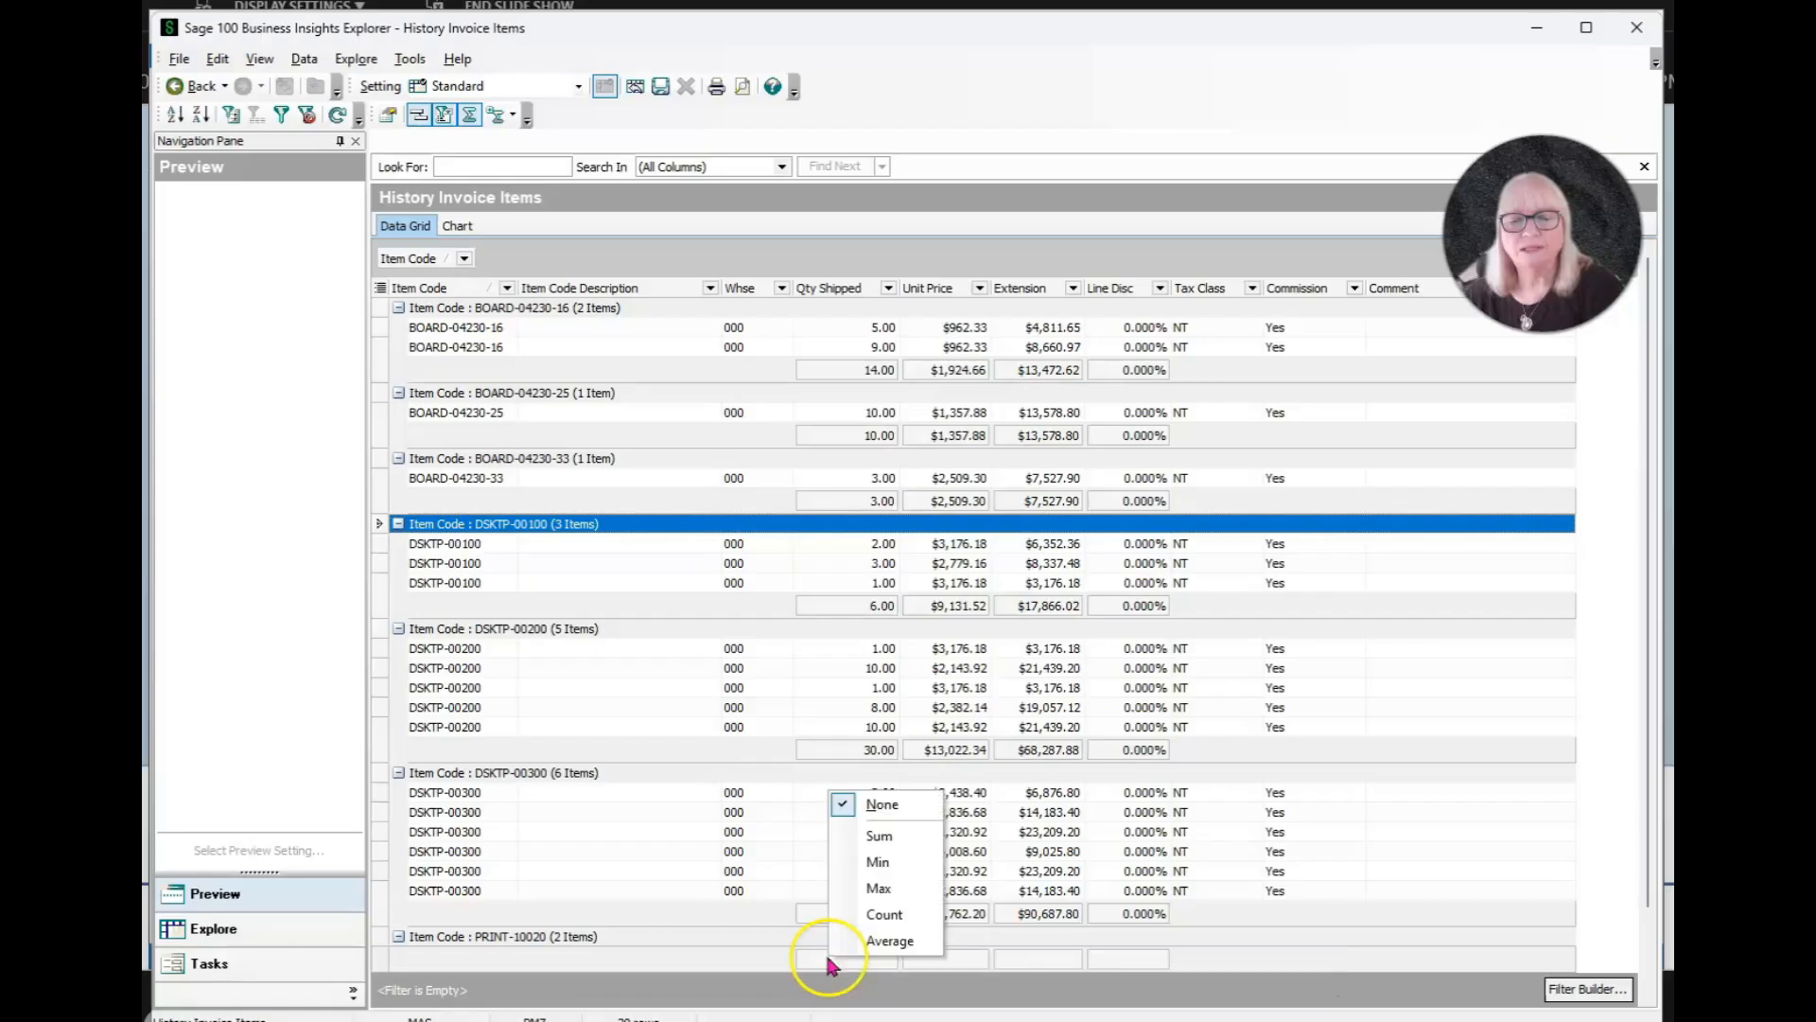
{"action": "left_click", "coordinate": [866, 823]}
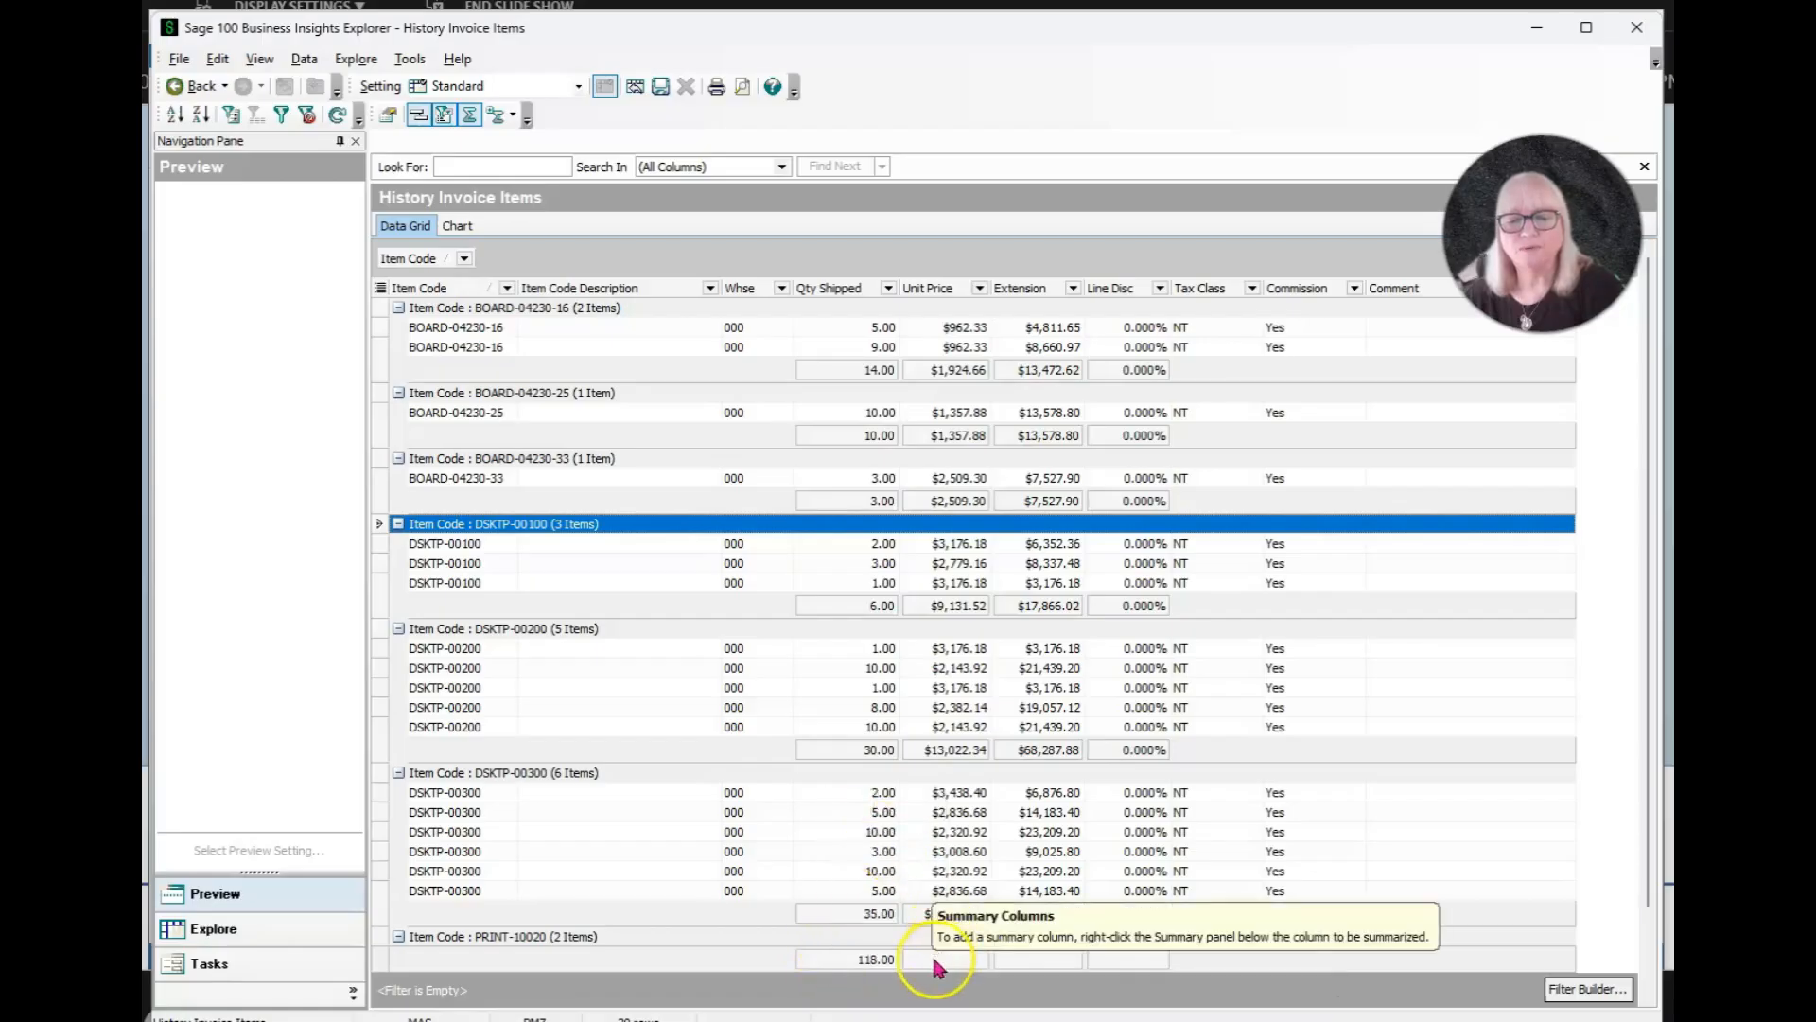
{"action": "right_click", "coordinate": [942, 958]}
{"action": "left_click", "coordinate": [983, 826]}
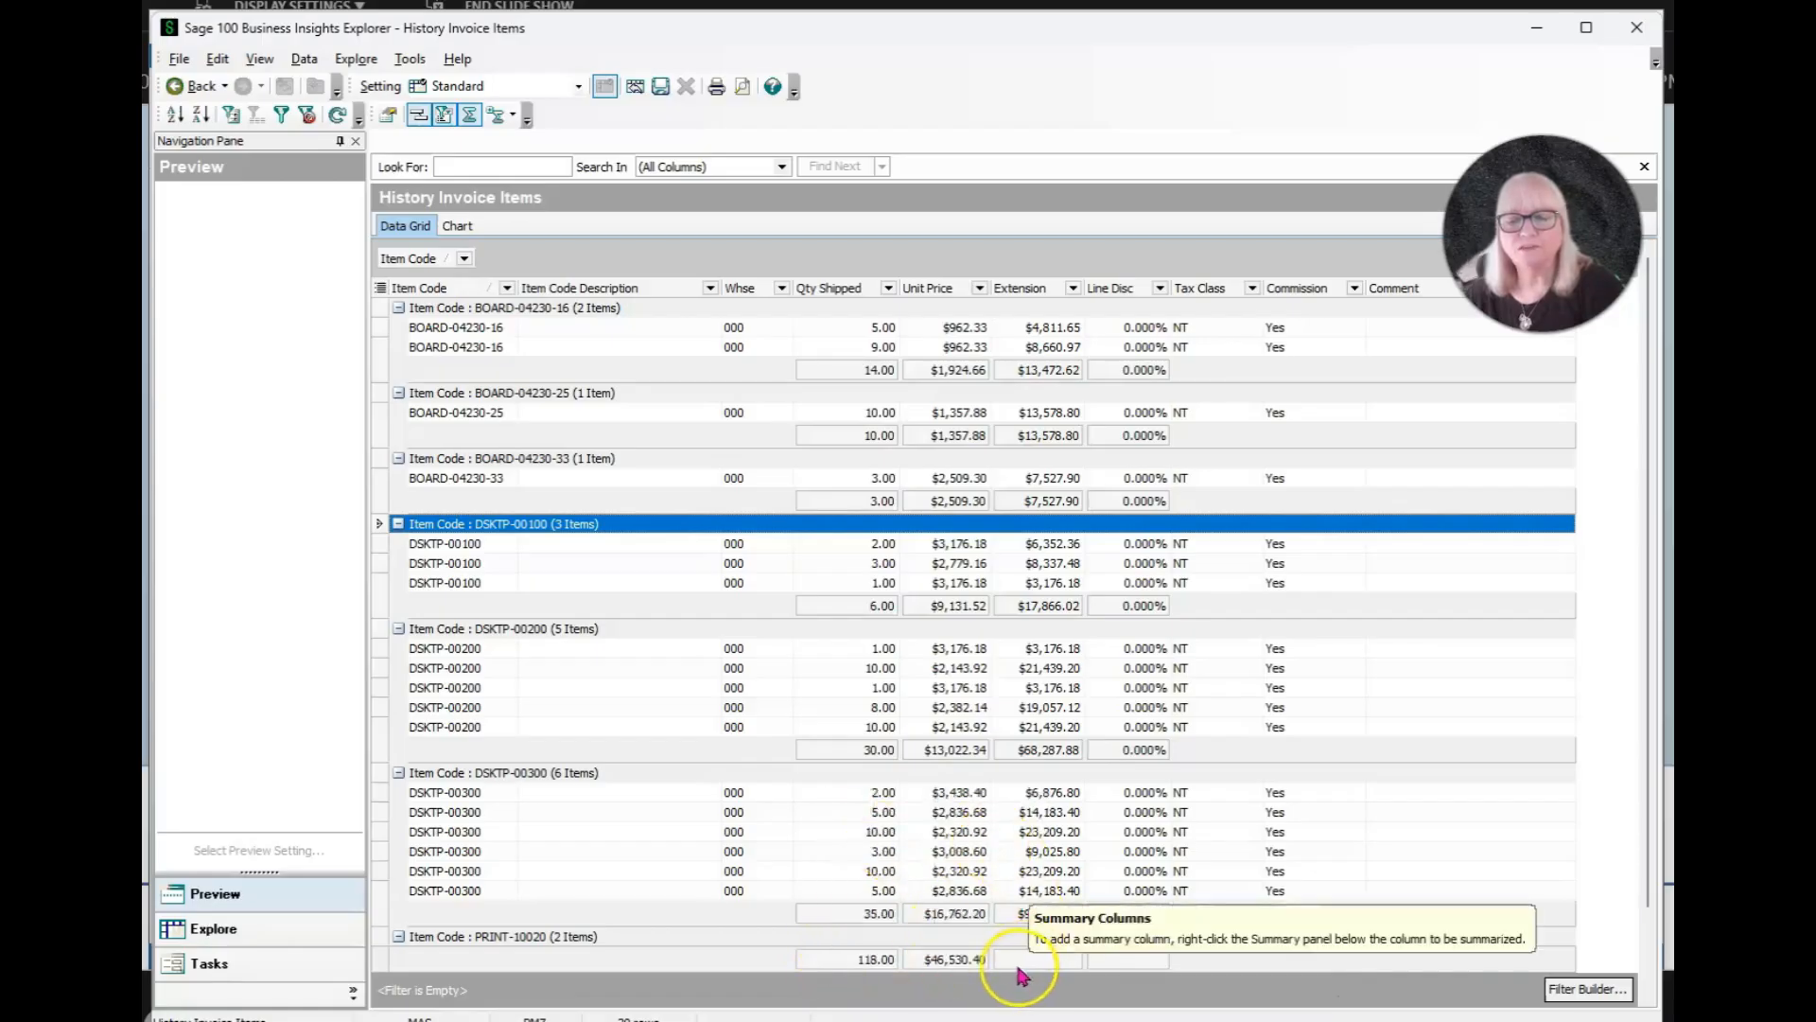
{"action": "right_click", "coordinate": [1022, 967]}
{"action": "left_click", "coordinate": [1064, 847]}
{"action": "right_click", "coordinate": [1114, 944]}
{"action": "left_click", "coordinate": [1166, 825]}
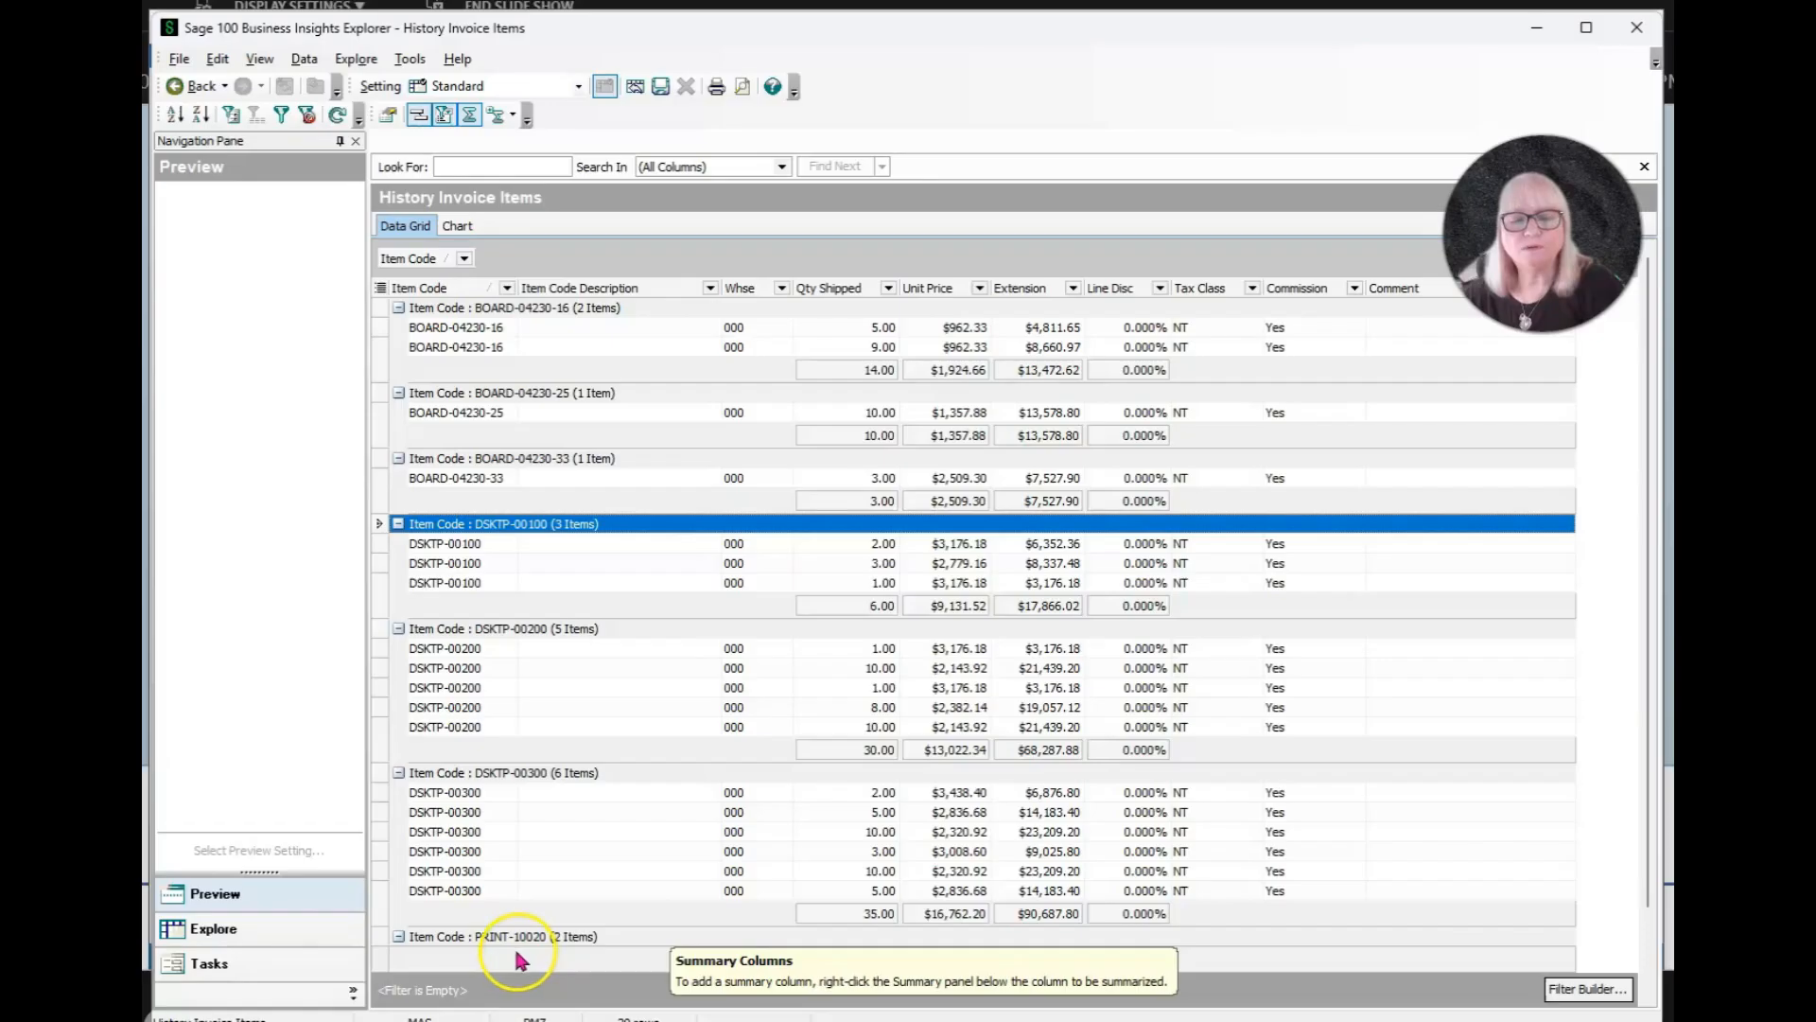
Step: Add a Count summary for the Item Code column in both the group summary rows and the grand summary row
{"action": "right_click", "coordinate": [498, 920]}
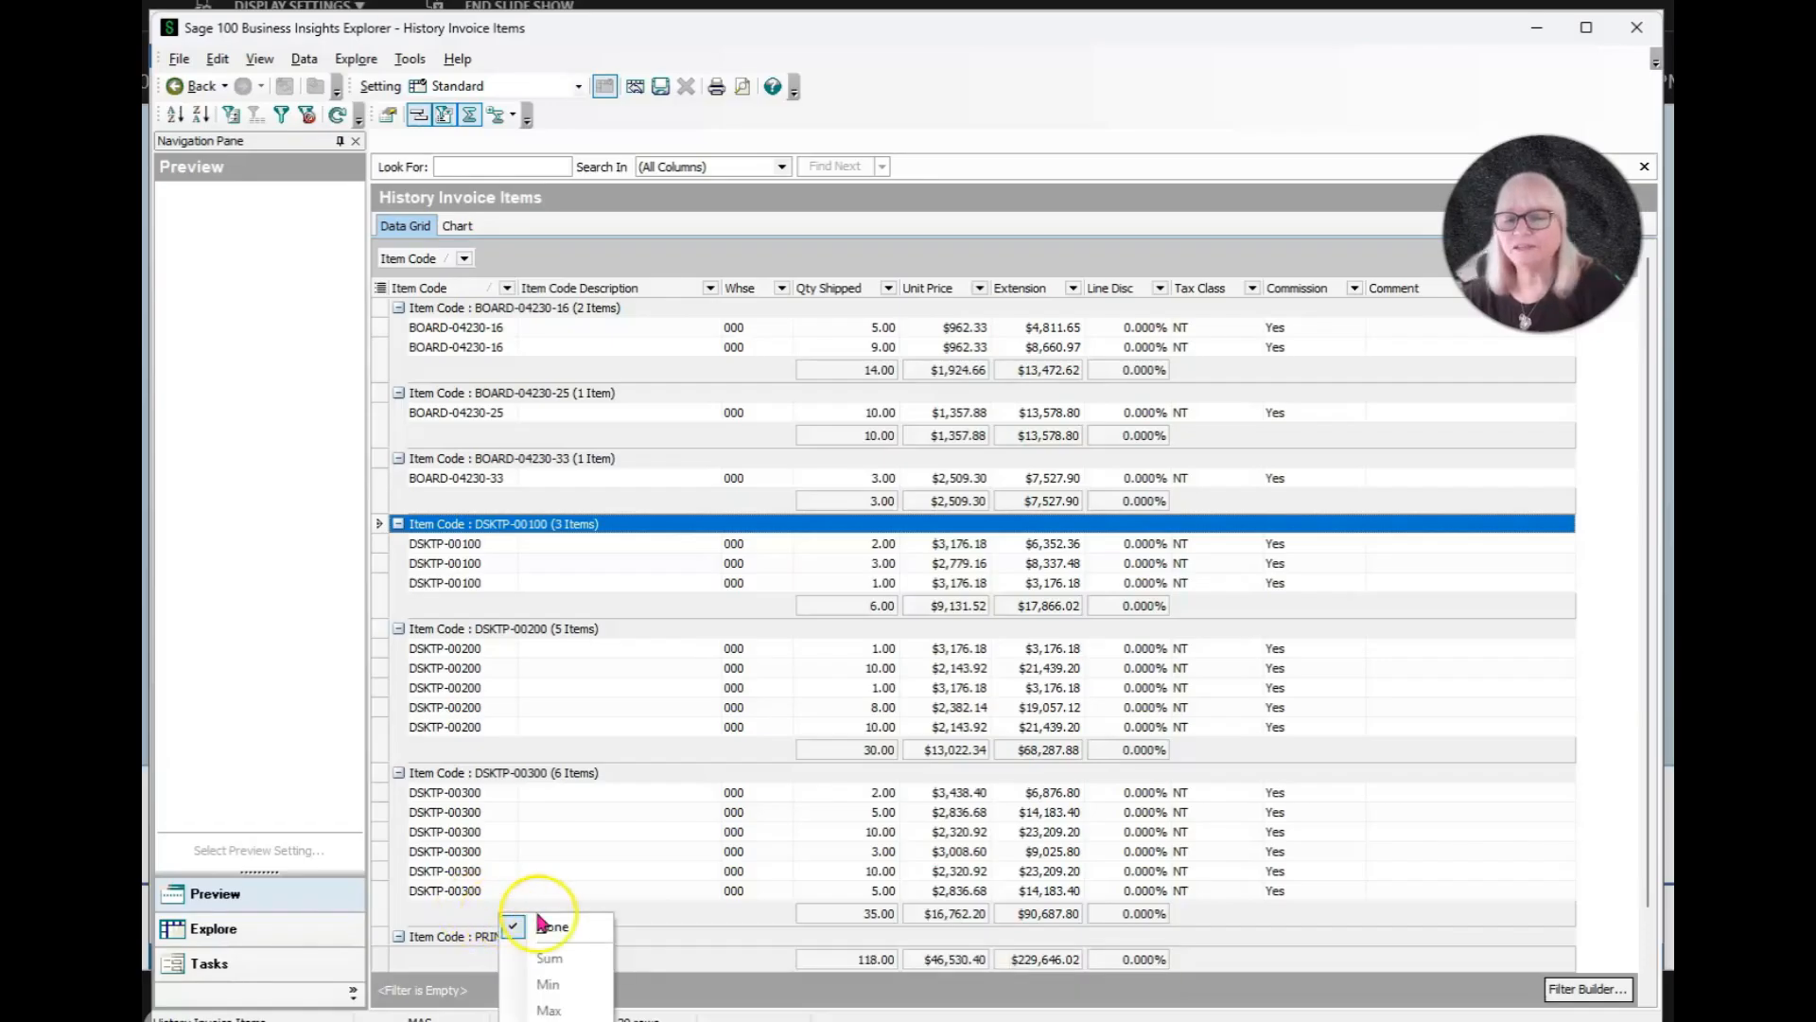
{"action": "left_click", "coordinate": [551, 1018]}
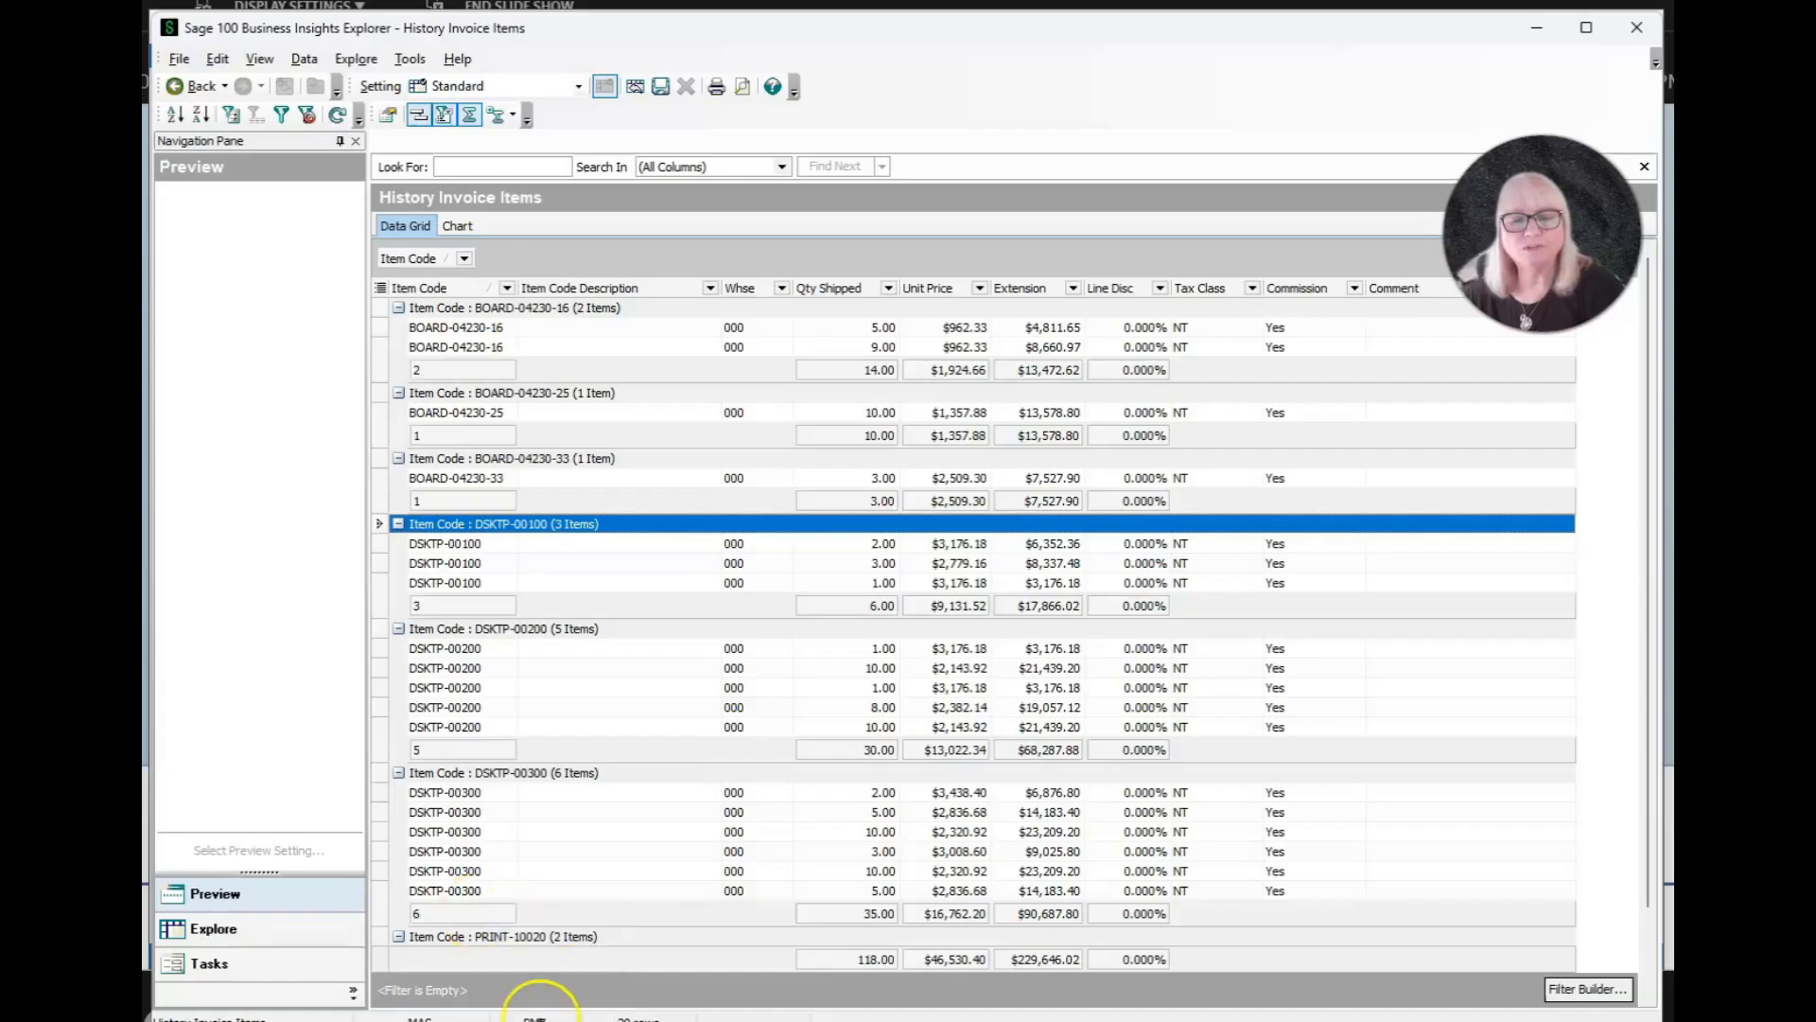
{"action": "right_click", "coordinate": [428, 959]}
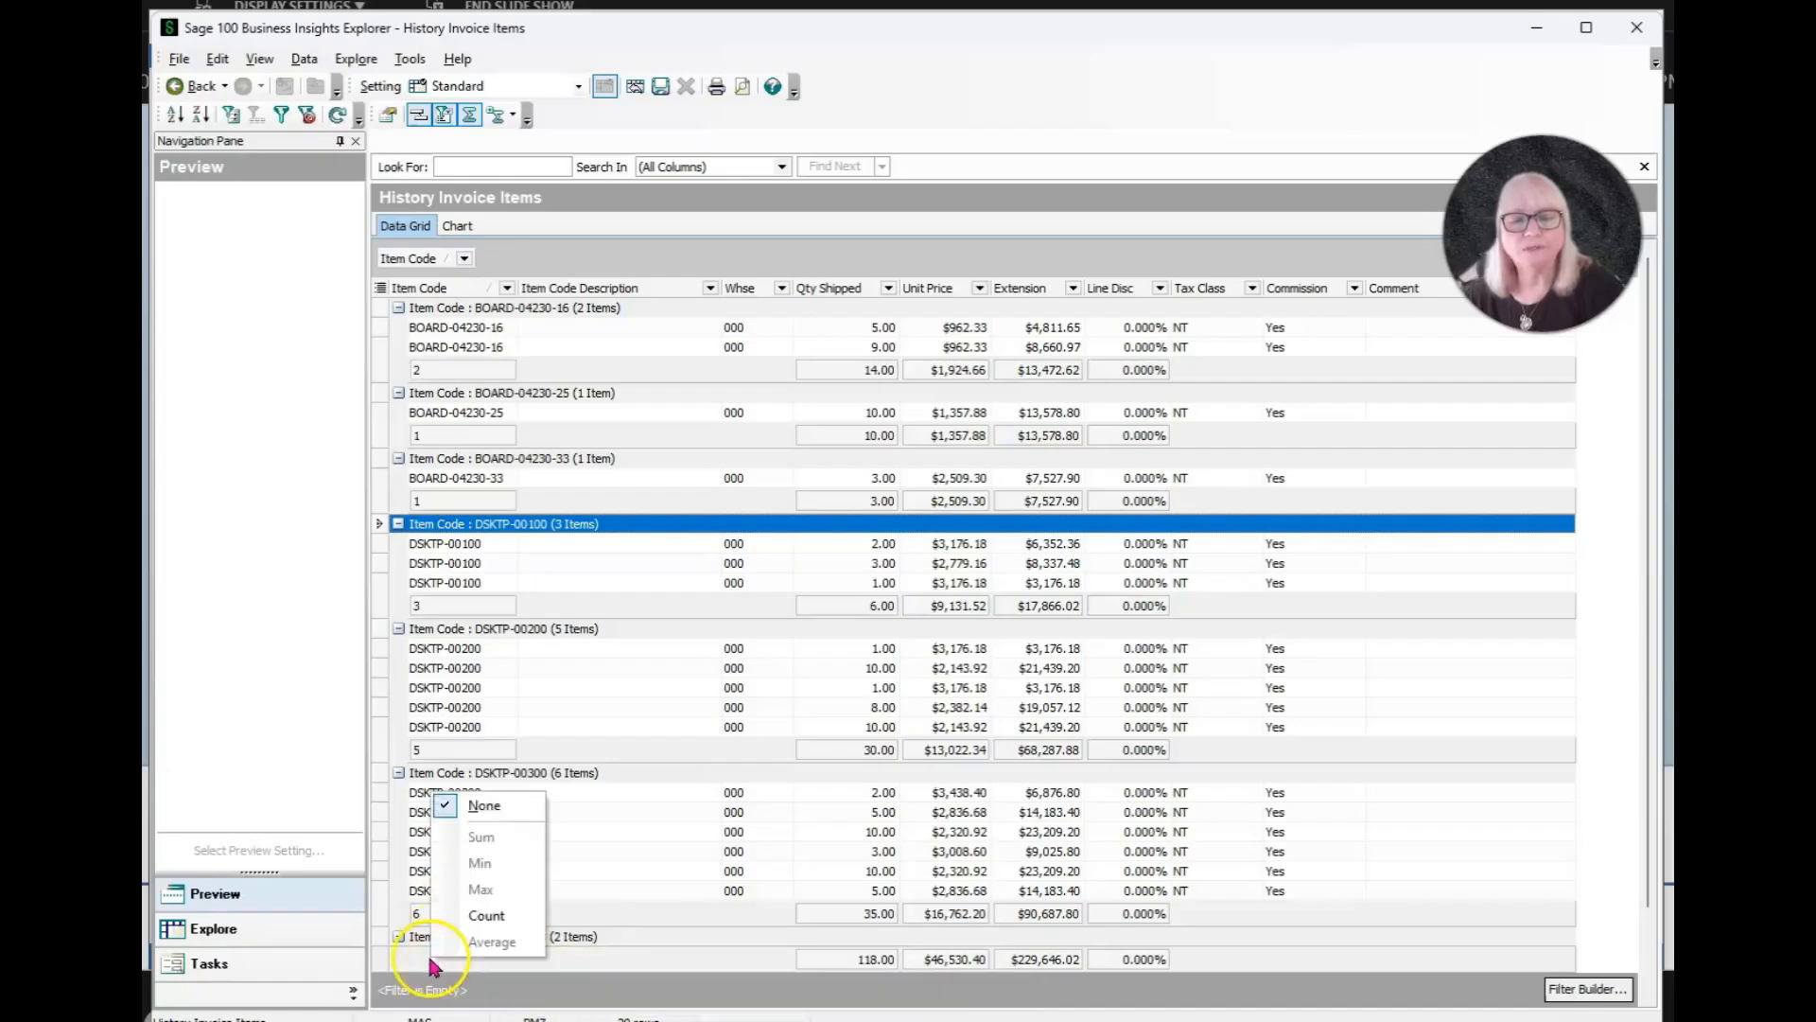
{"action": "left_click", "coordinate": [507, 956]}
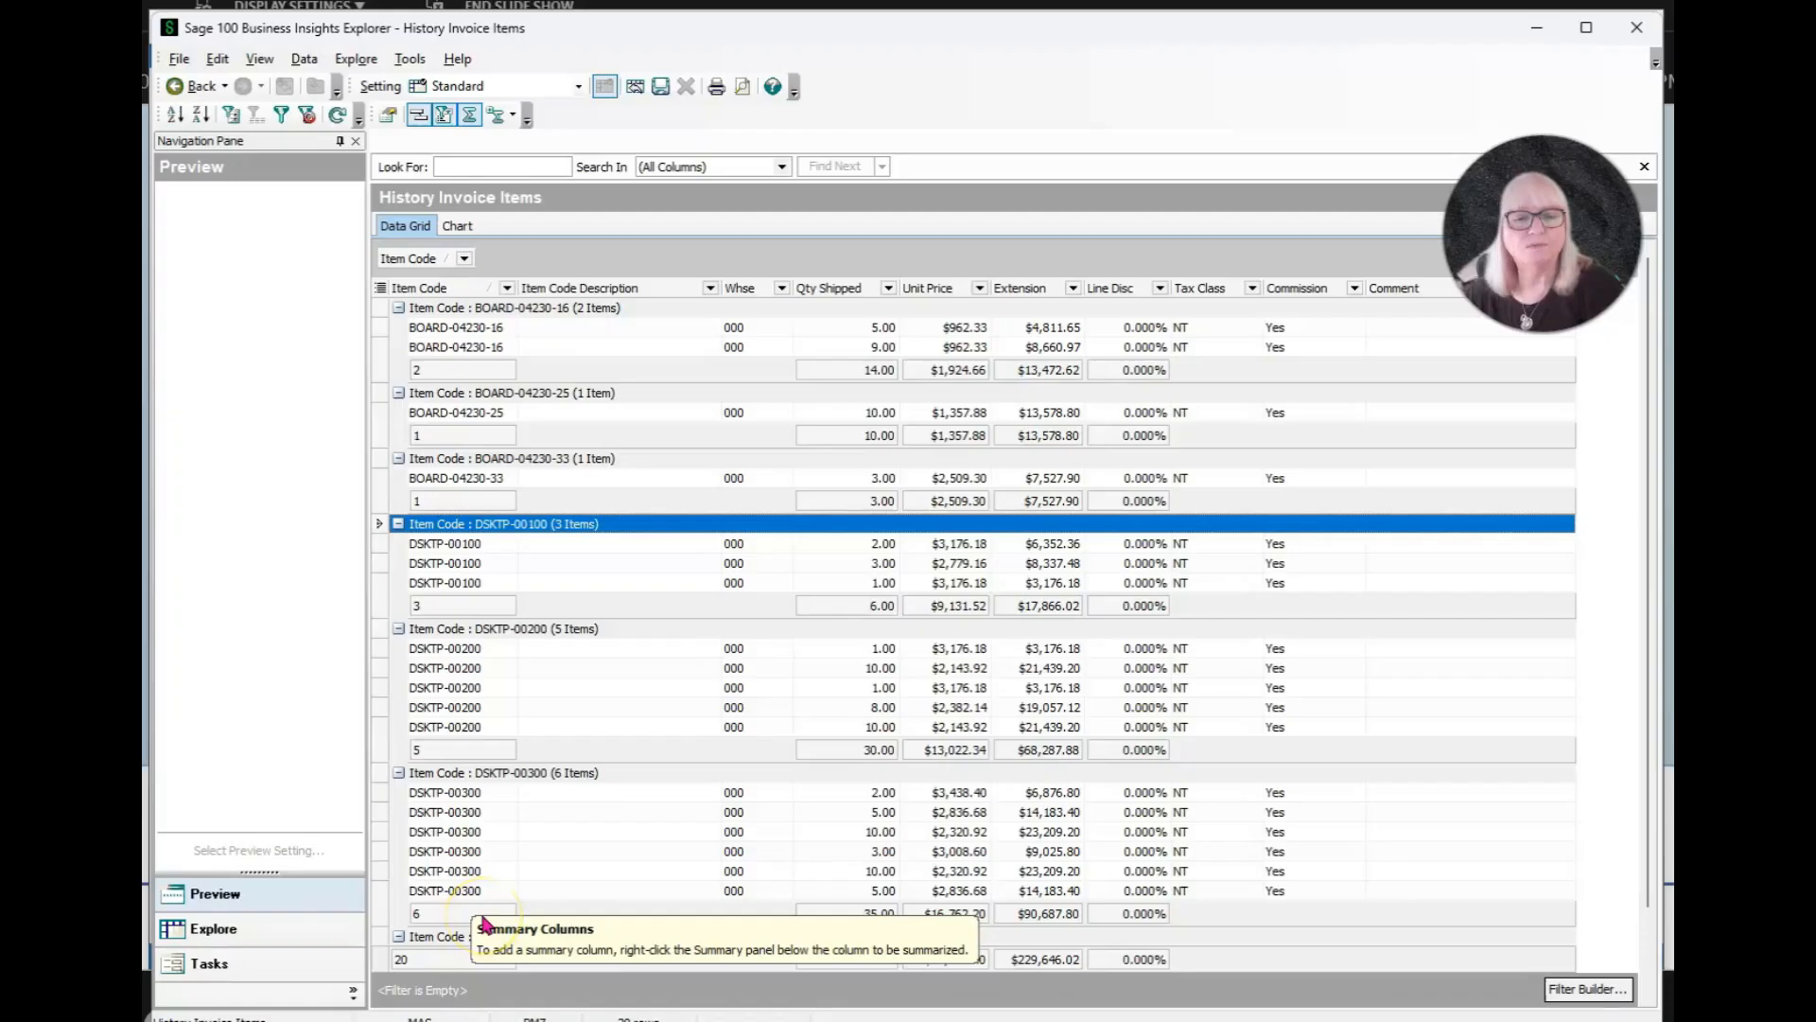
Step: Add the InvoiceDate column from AR_InvoiceHistoryHeader to the grid's column settings
{"action": "right_click", "coordinate": [554, 293]}
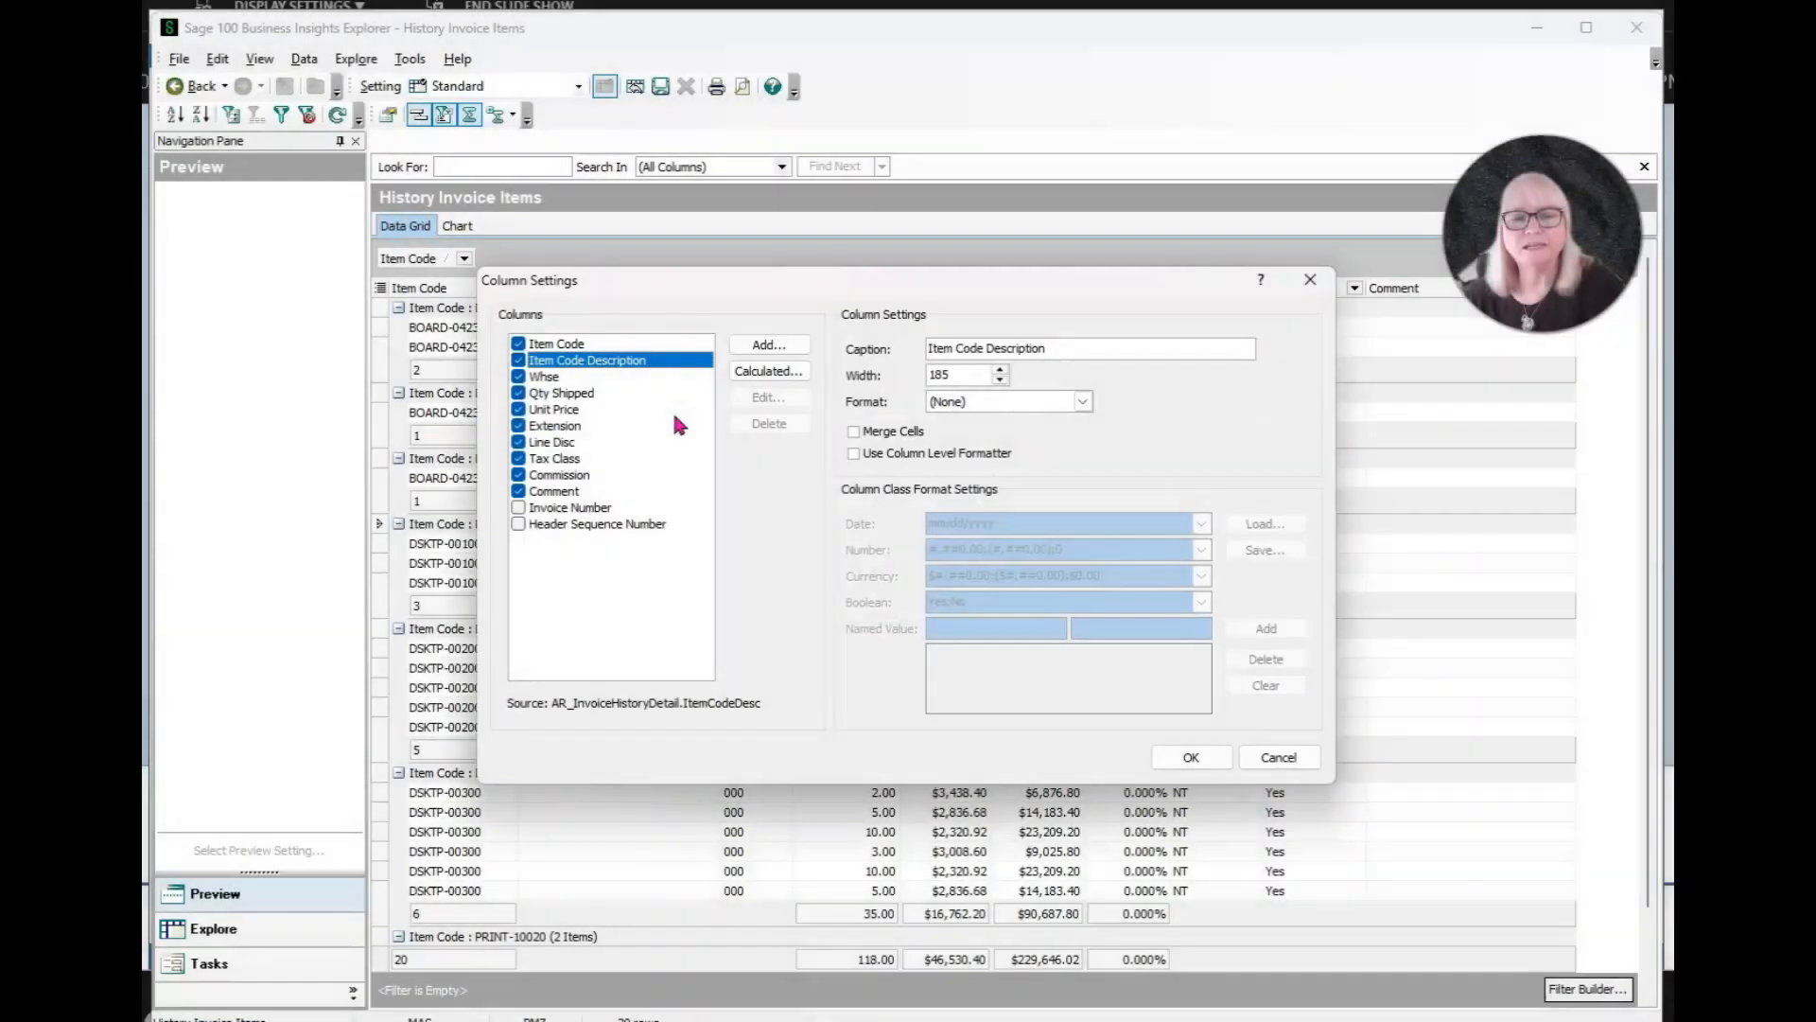
{"action": "left_click", "coordinate": [776, 347]}
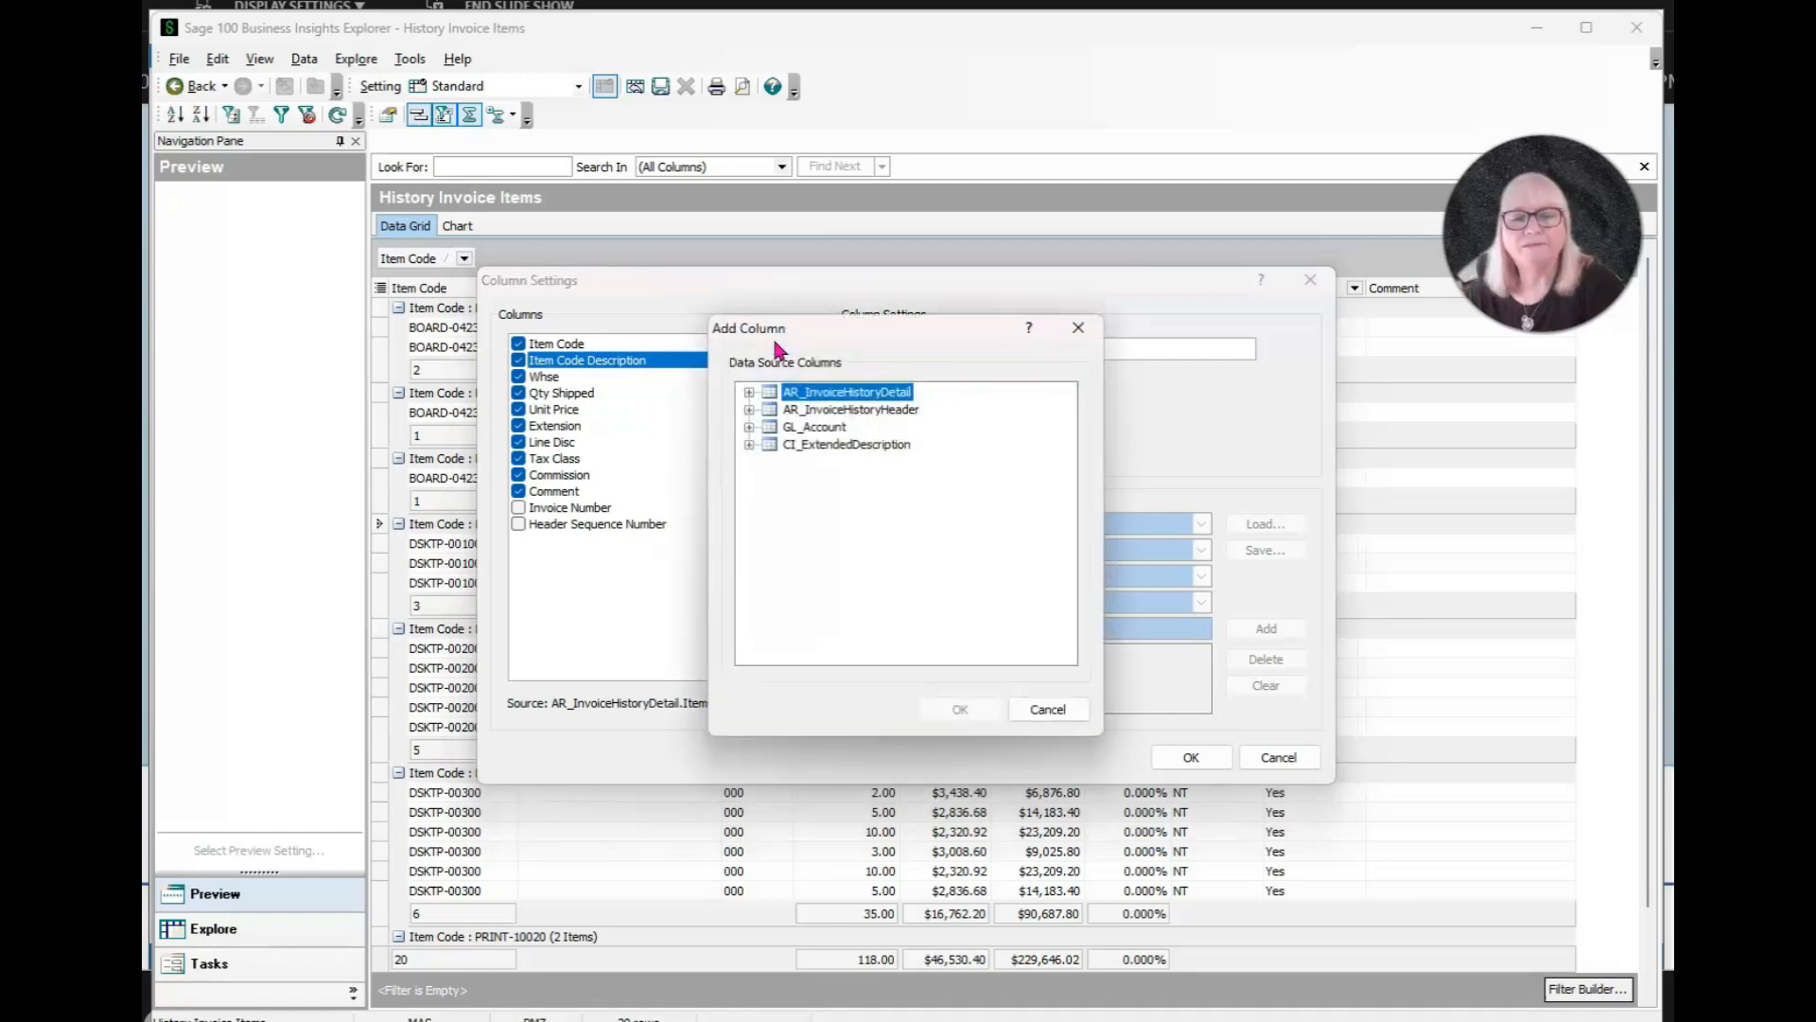
{"action": "left_click", "coordinate": [748, 410]}
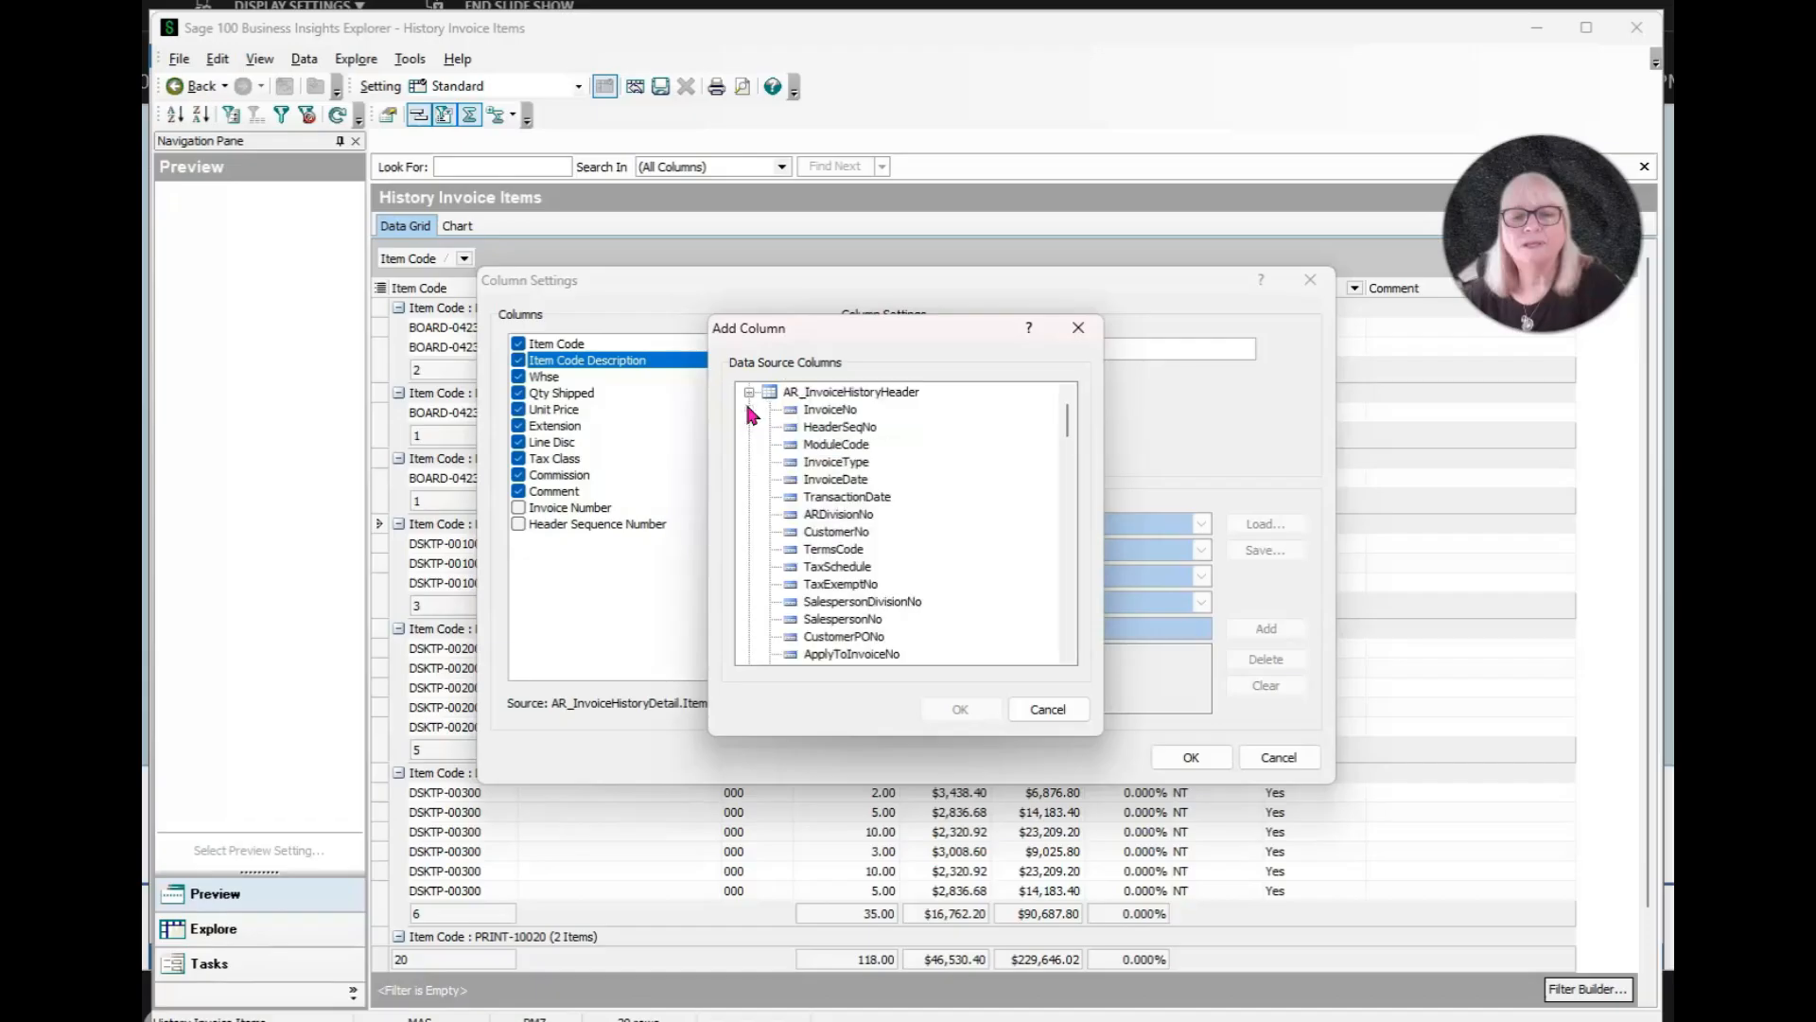
{"action": "left_click", "coordinate": [839, 480]}
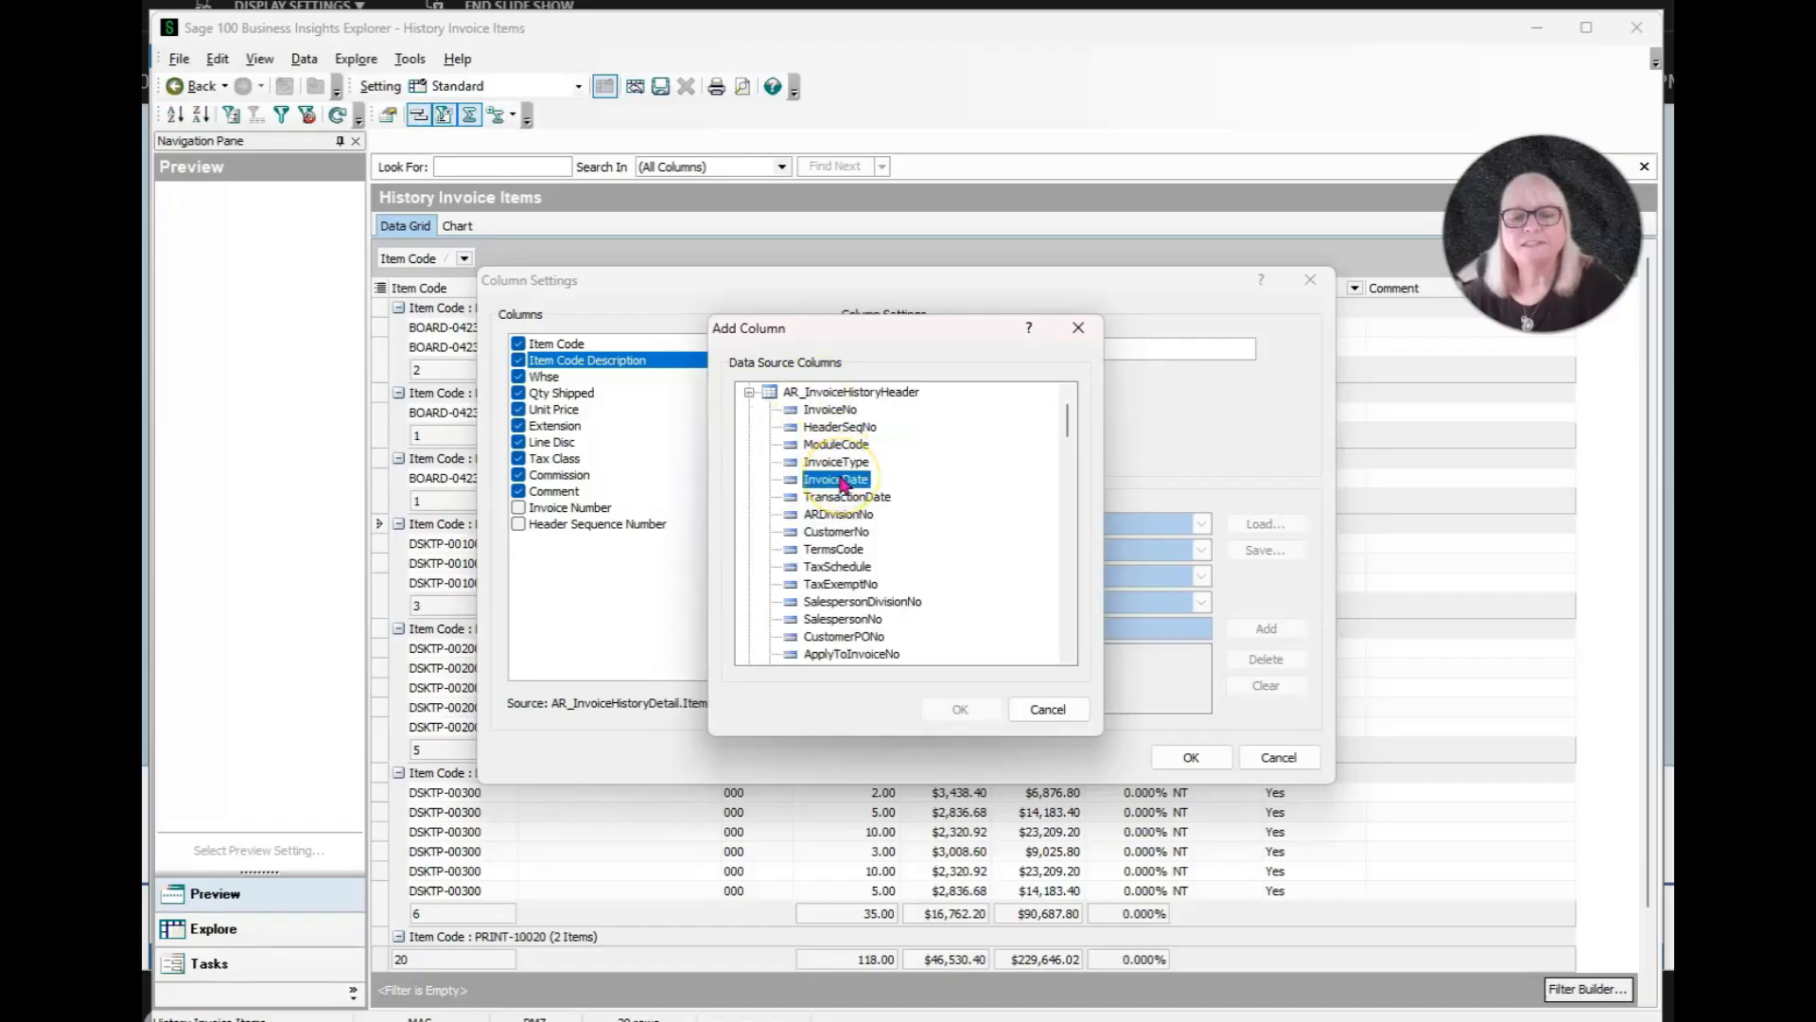
{"action": "double_click", "coordinate": [839, 480]}
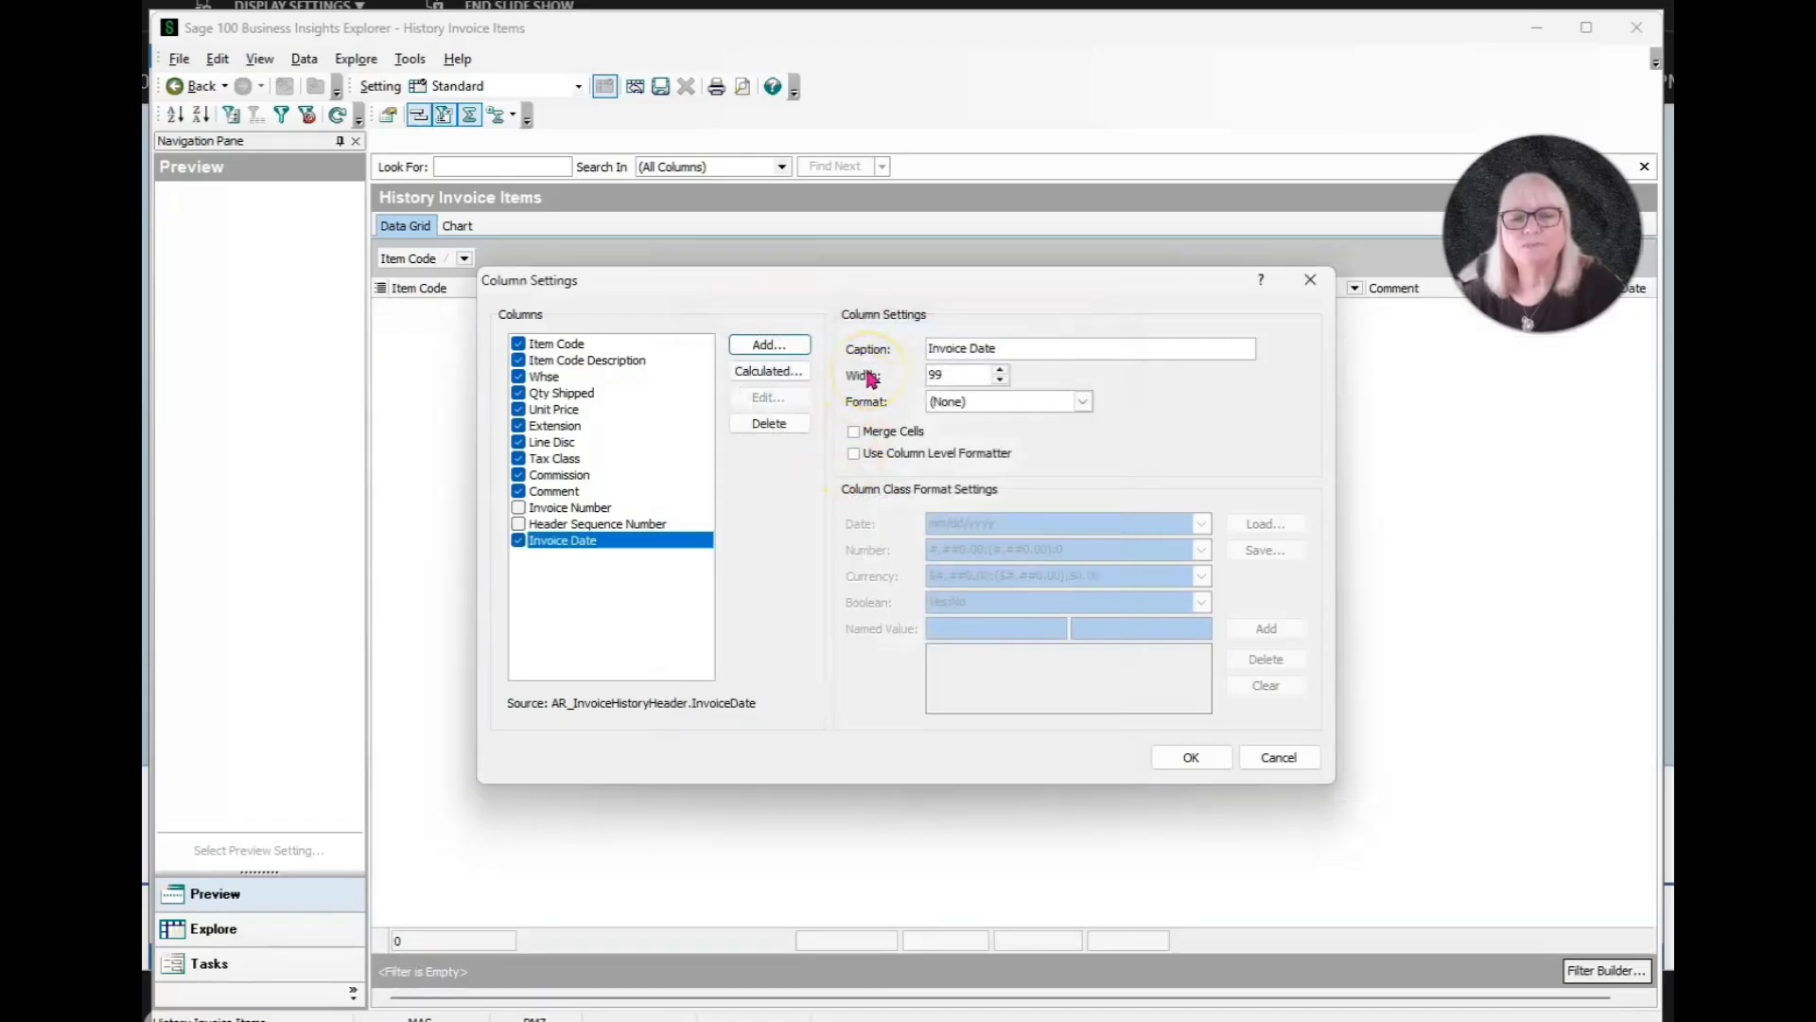
Step: Add the UnitCost column from AR_InvoiceHistoryDetail and apply the column settings to the grid
{"action": "left_click", "coordinate": [790, 346]}
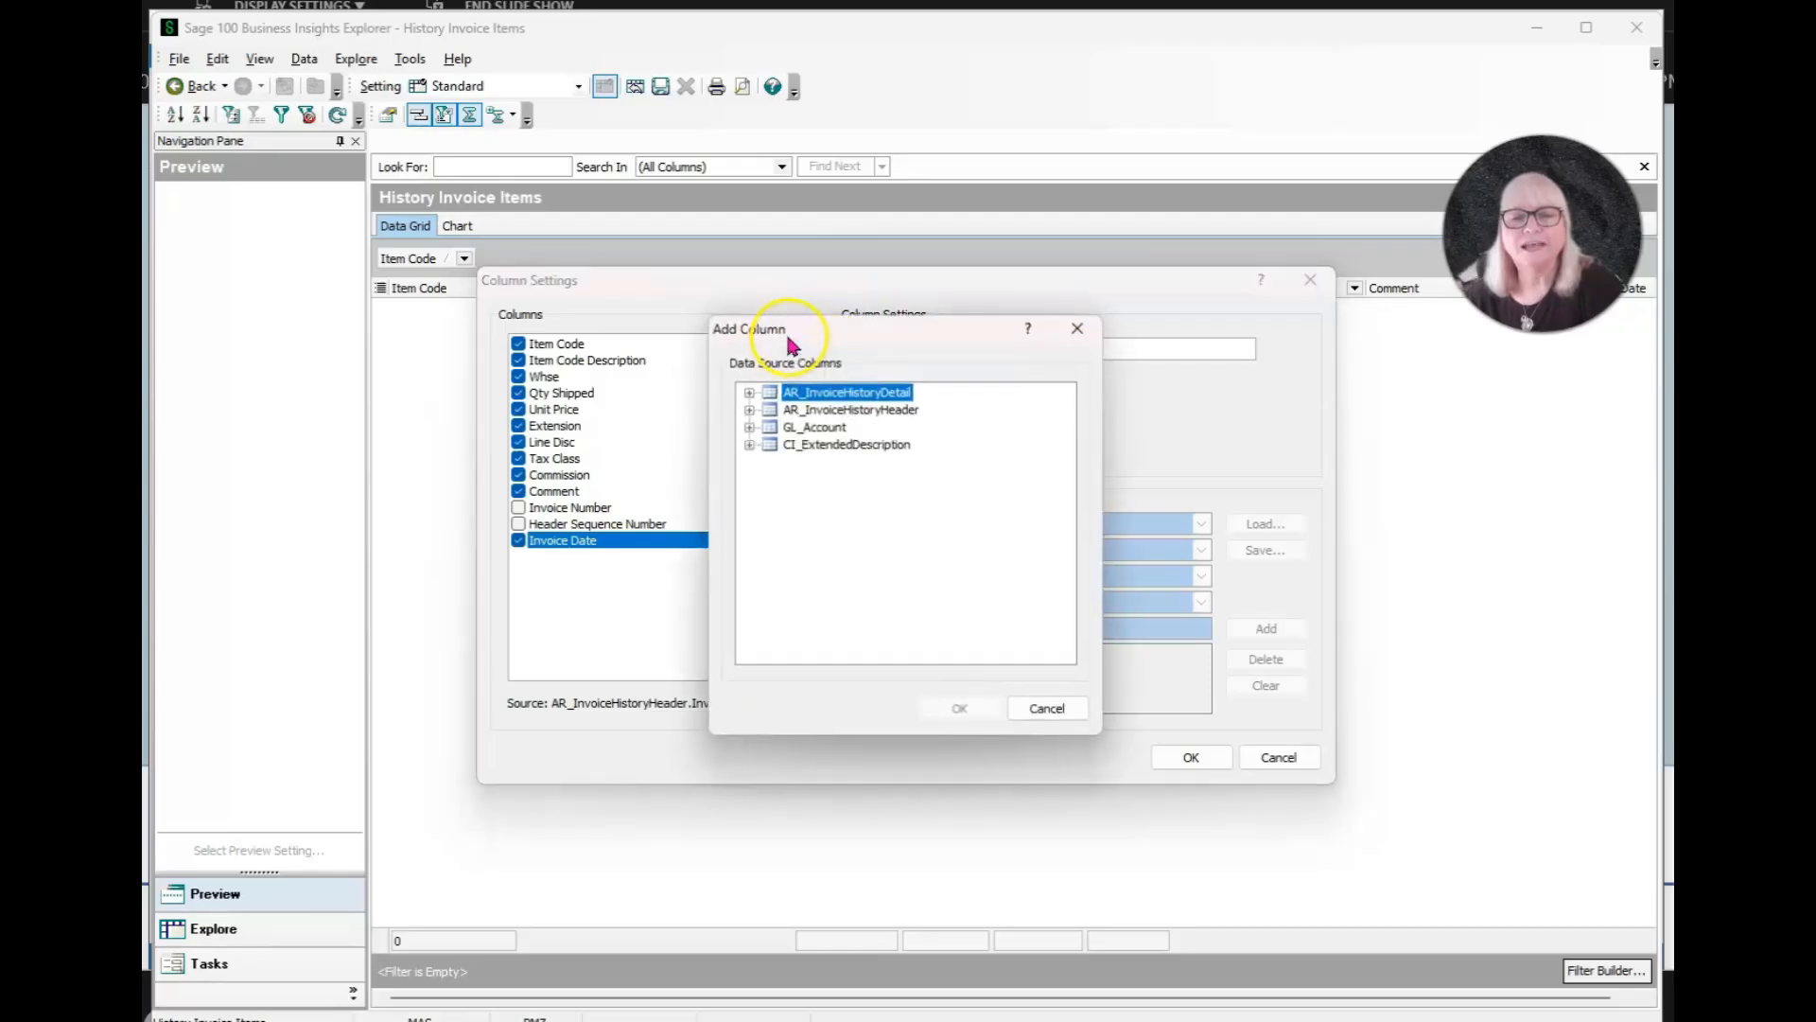
{"action": "left_click", "coordinate": [749, 393]}
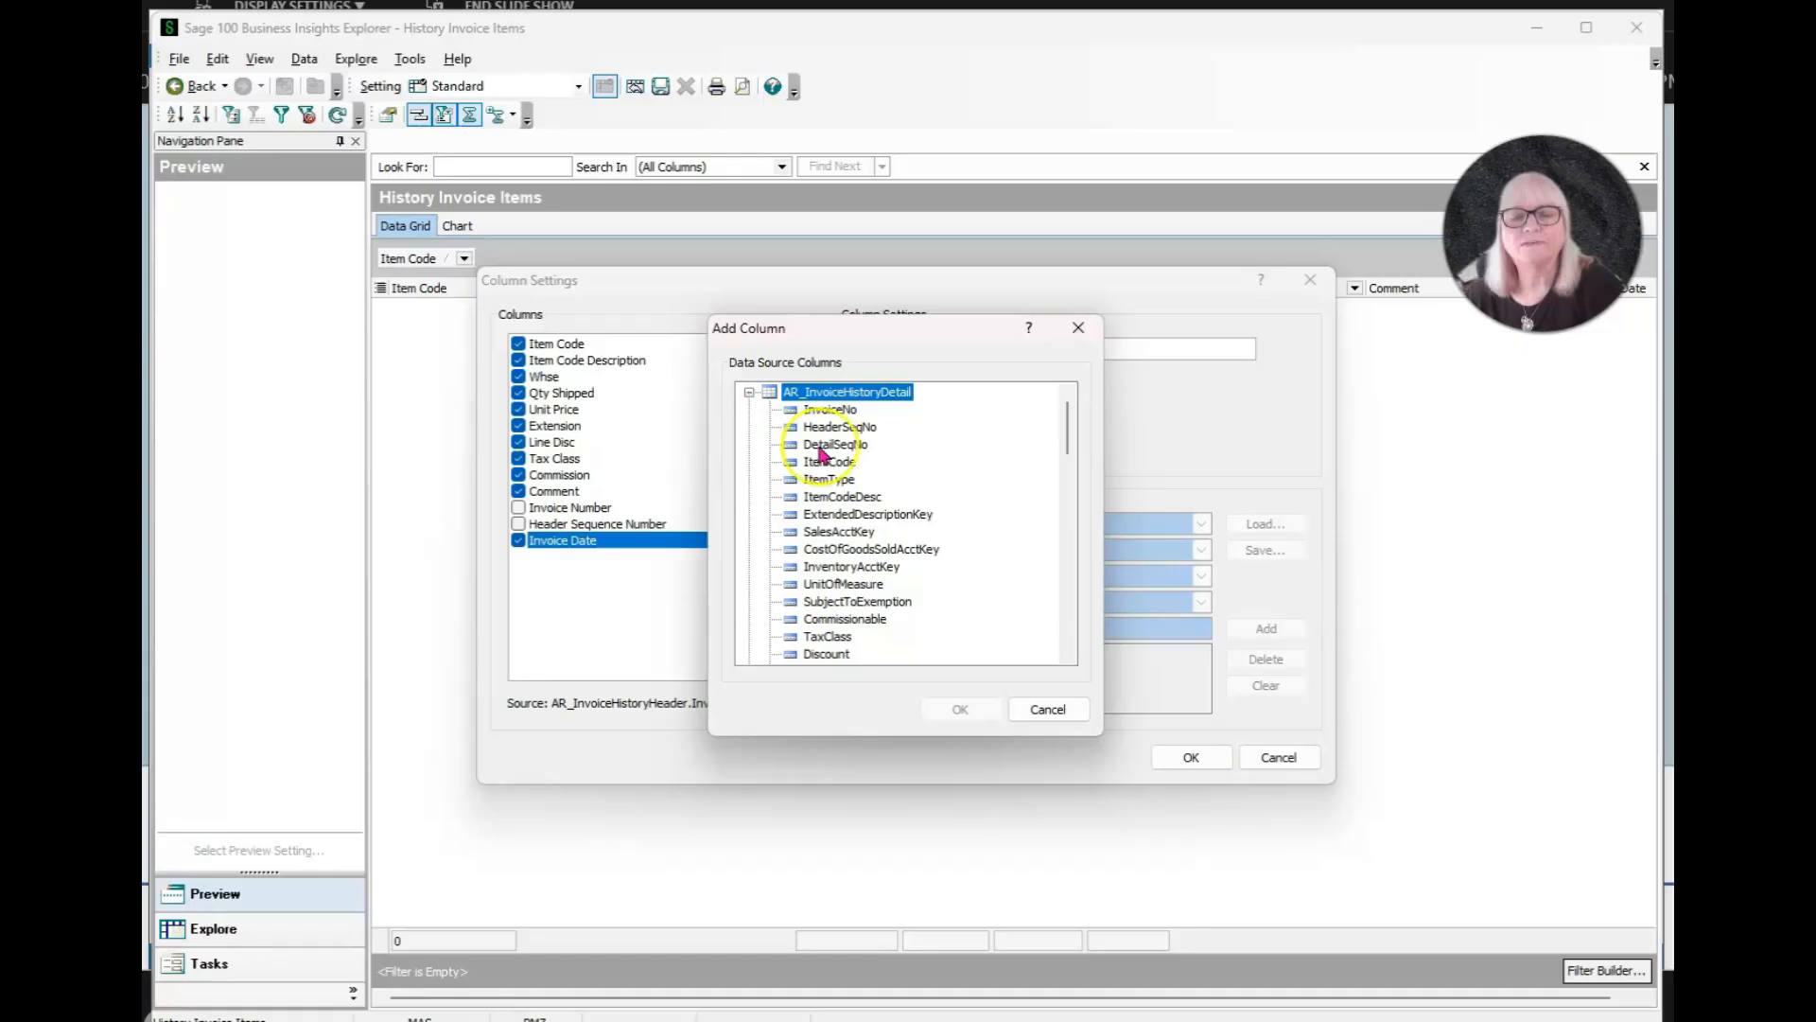
{"action": "scroll", "coordinate": [836, 502], "scroll_direction": "down", "scroll_amount": 3}
{"action": "scroll", "coordinate": [836, 502], "scroll_direction": "down", "scroll_amount": 15}
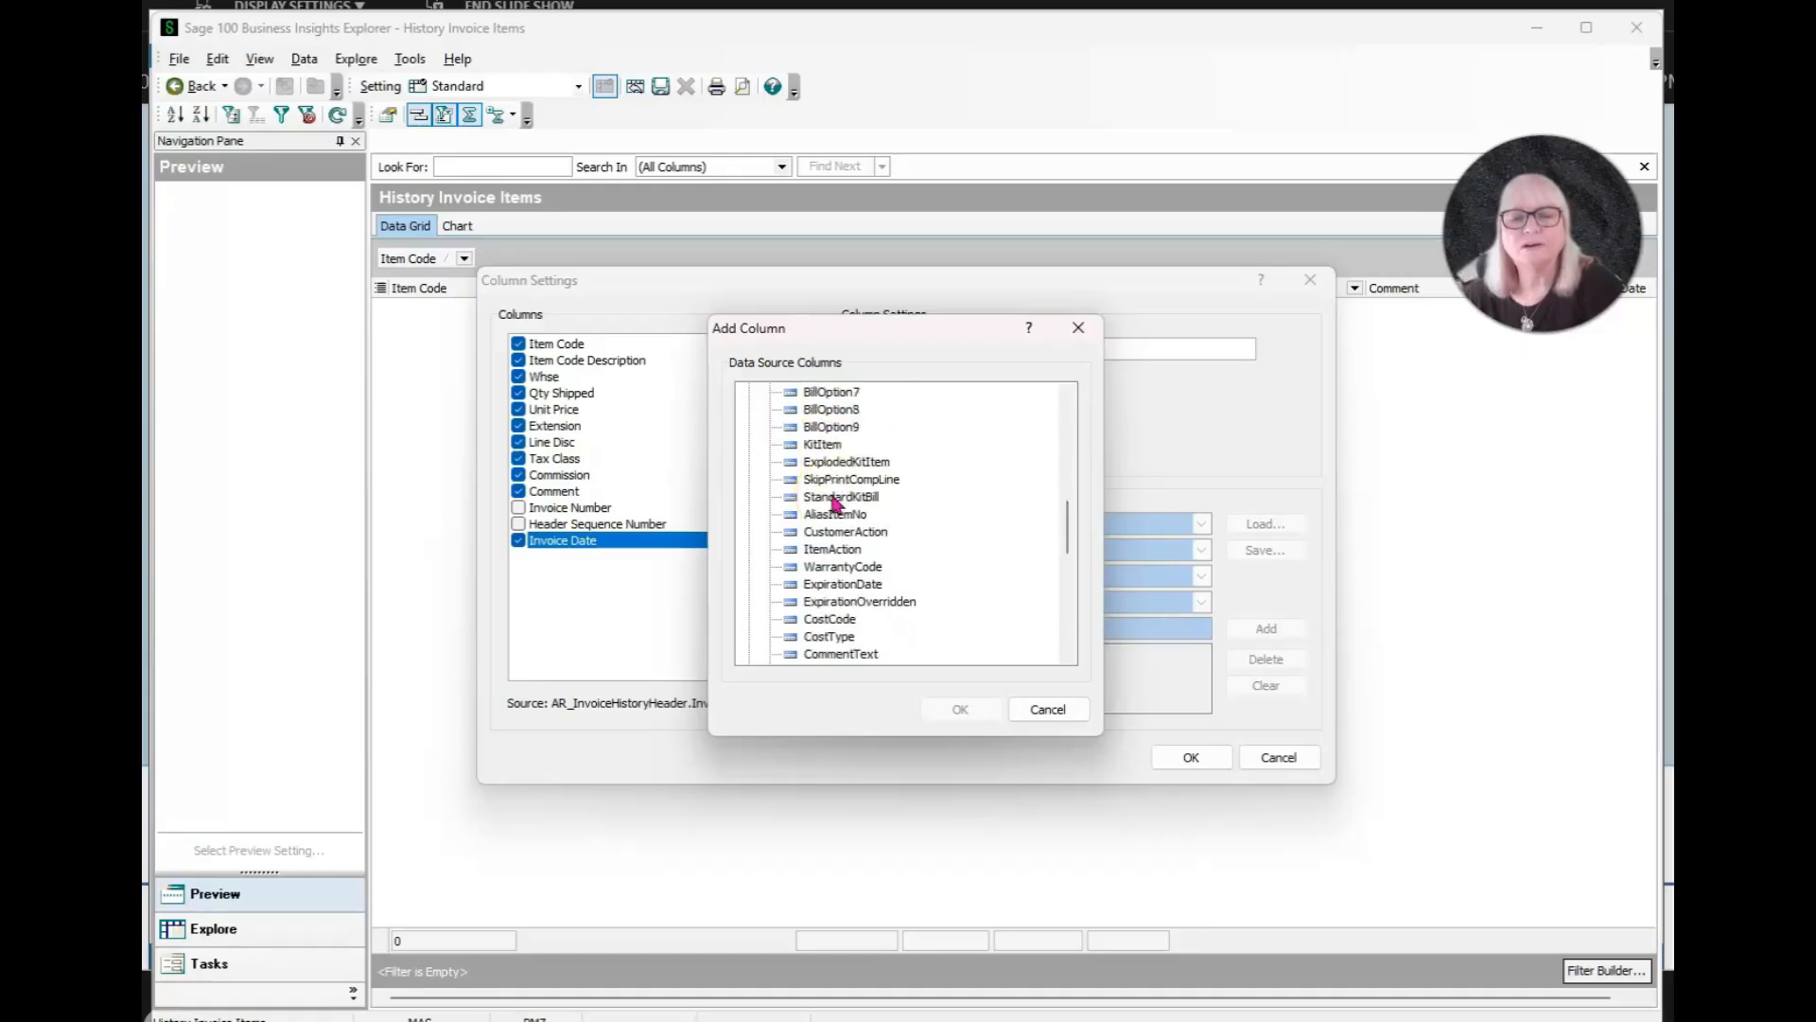
{"action": "scroll", "coordinate": [836, 502], "scroll_direction": "down", "scroll_amount": 3}
{"action": "double_click", "coordinate": [842, 605]}
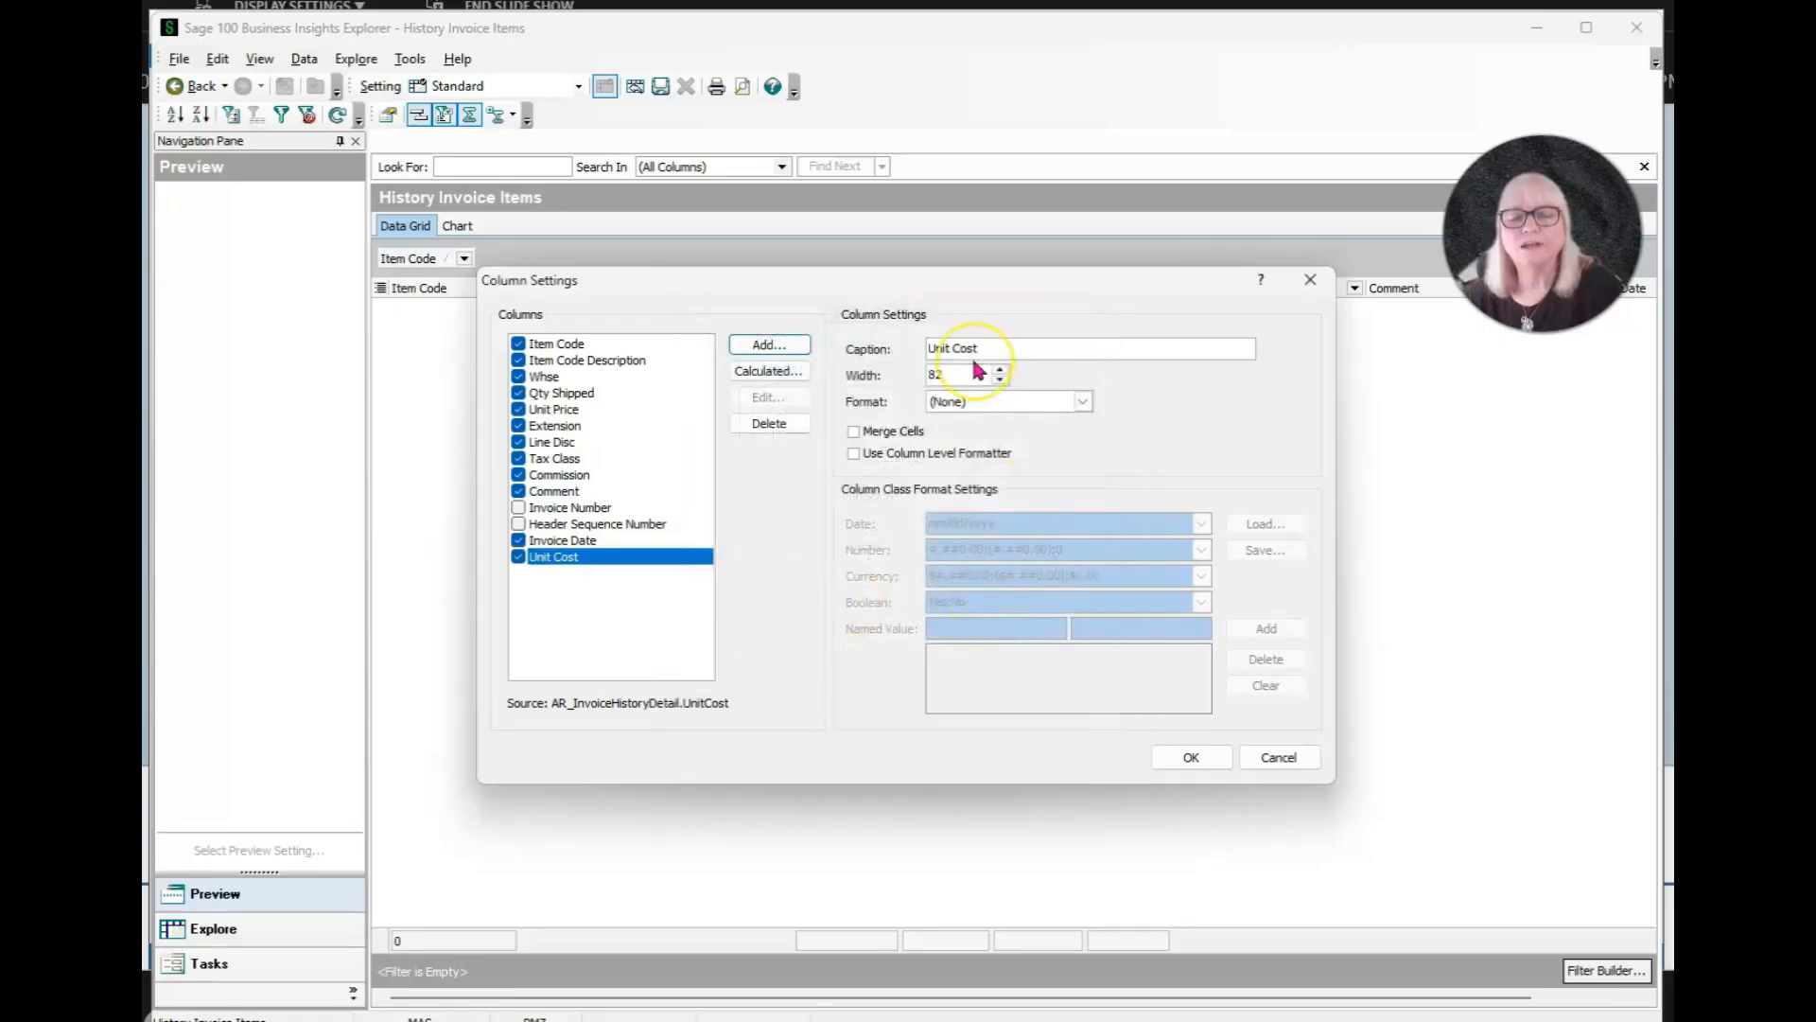
{"action": "left_click", "coordinate": [1224, 758]}
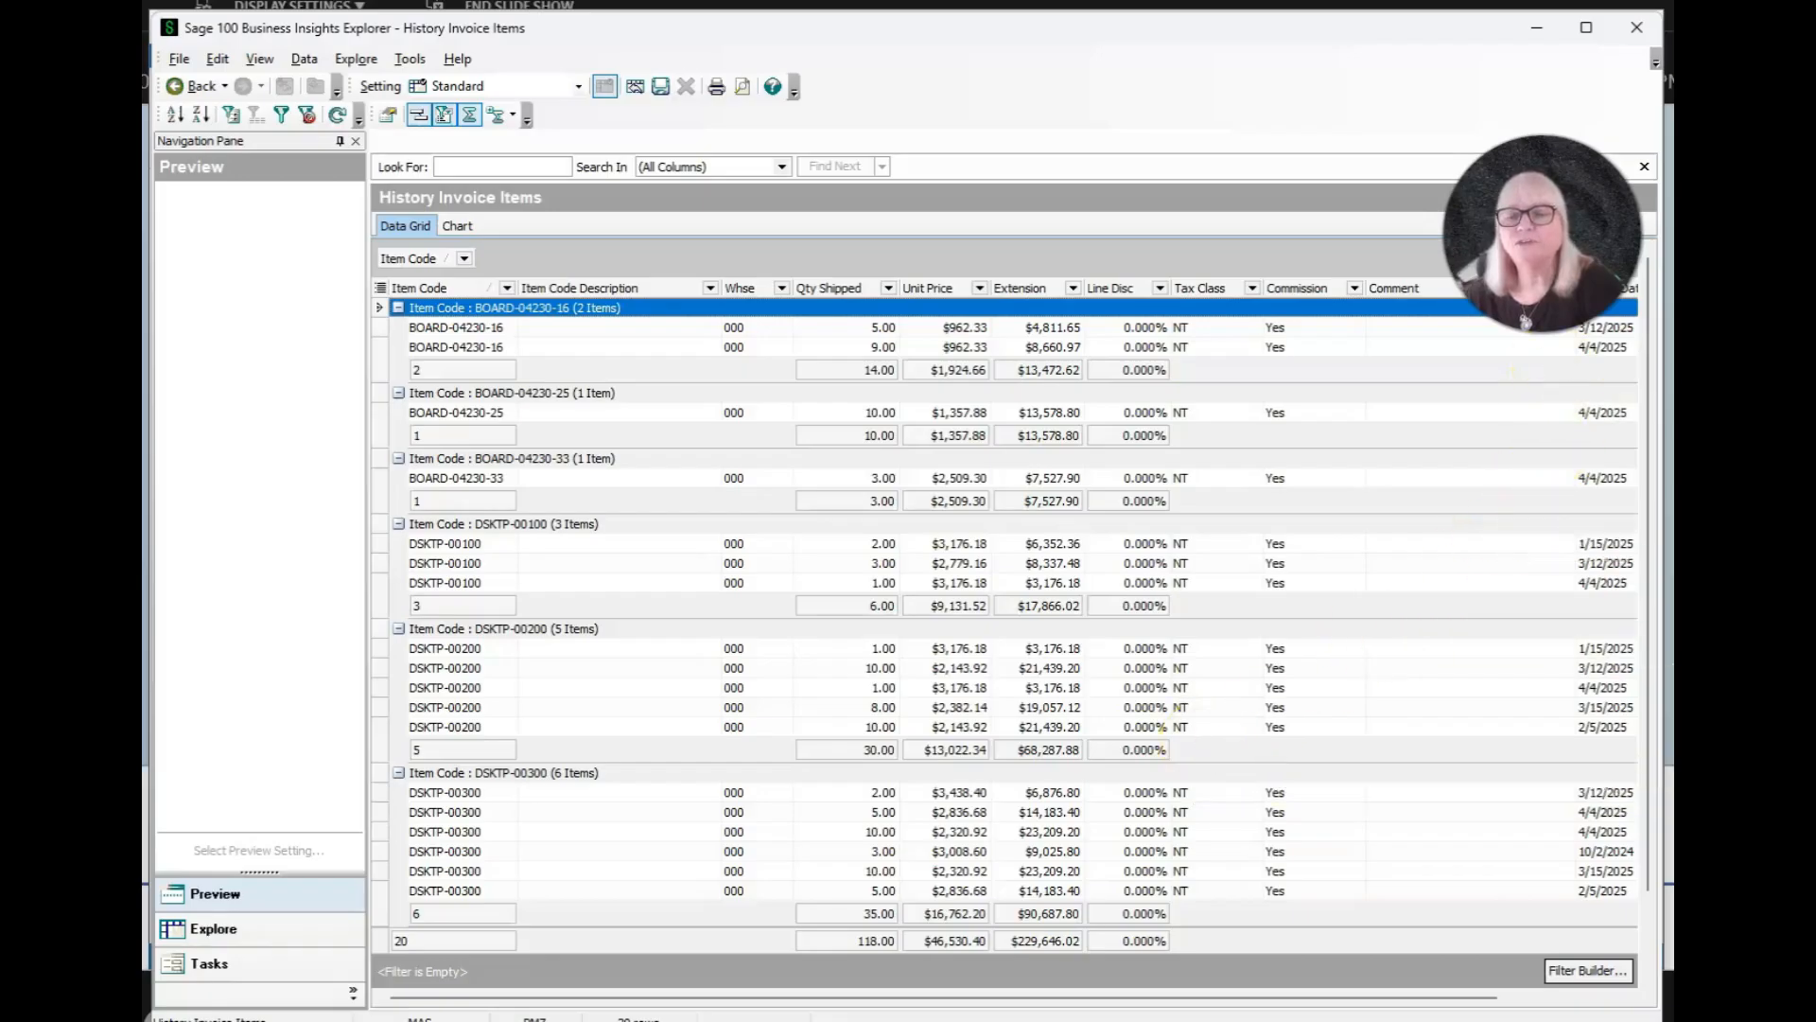
Step: Move the Invoice Date column to the front of the grid, ahead of Item Code
{"action": "left_click_drag", "start_coordinate": [1542, 237], "coordinate": [1527, 161]}
{"action": "left_click", "coordinate": [1599, 295]}
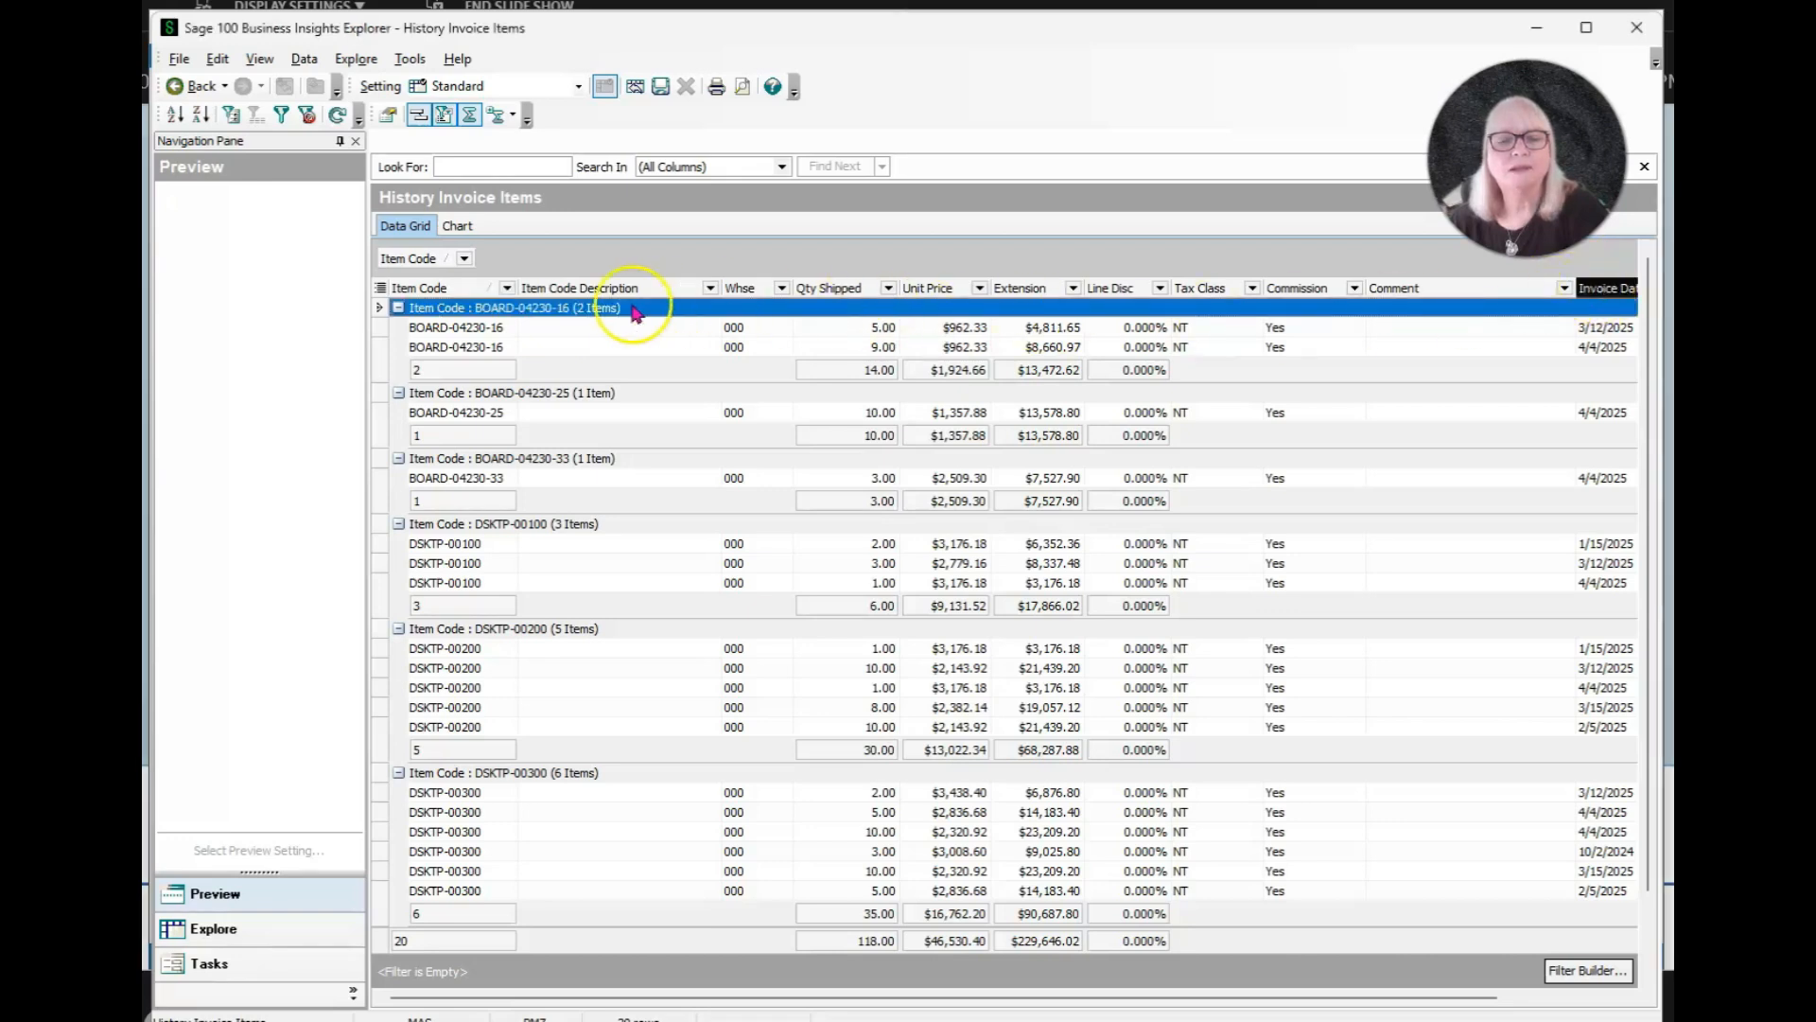
{"action": "left_click_drag", "start_coordinate": [416, 289], "coordinate": [409, 290]}
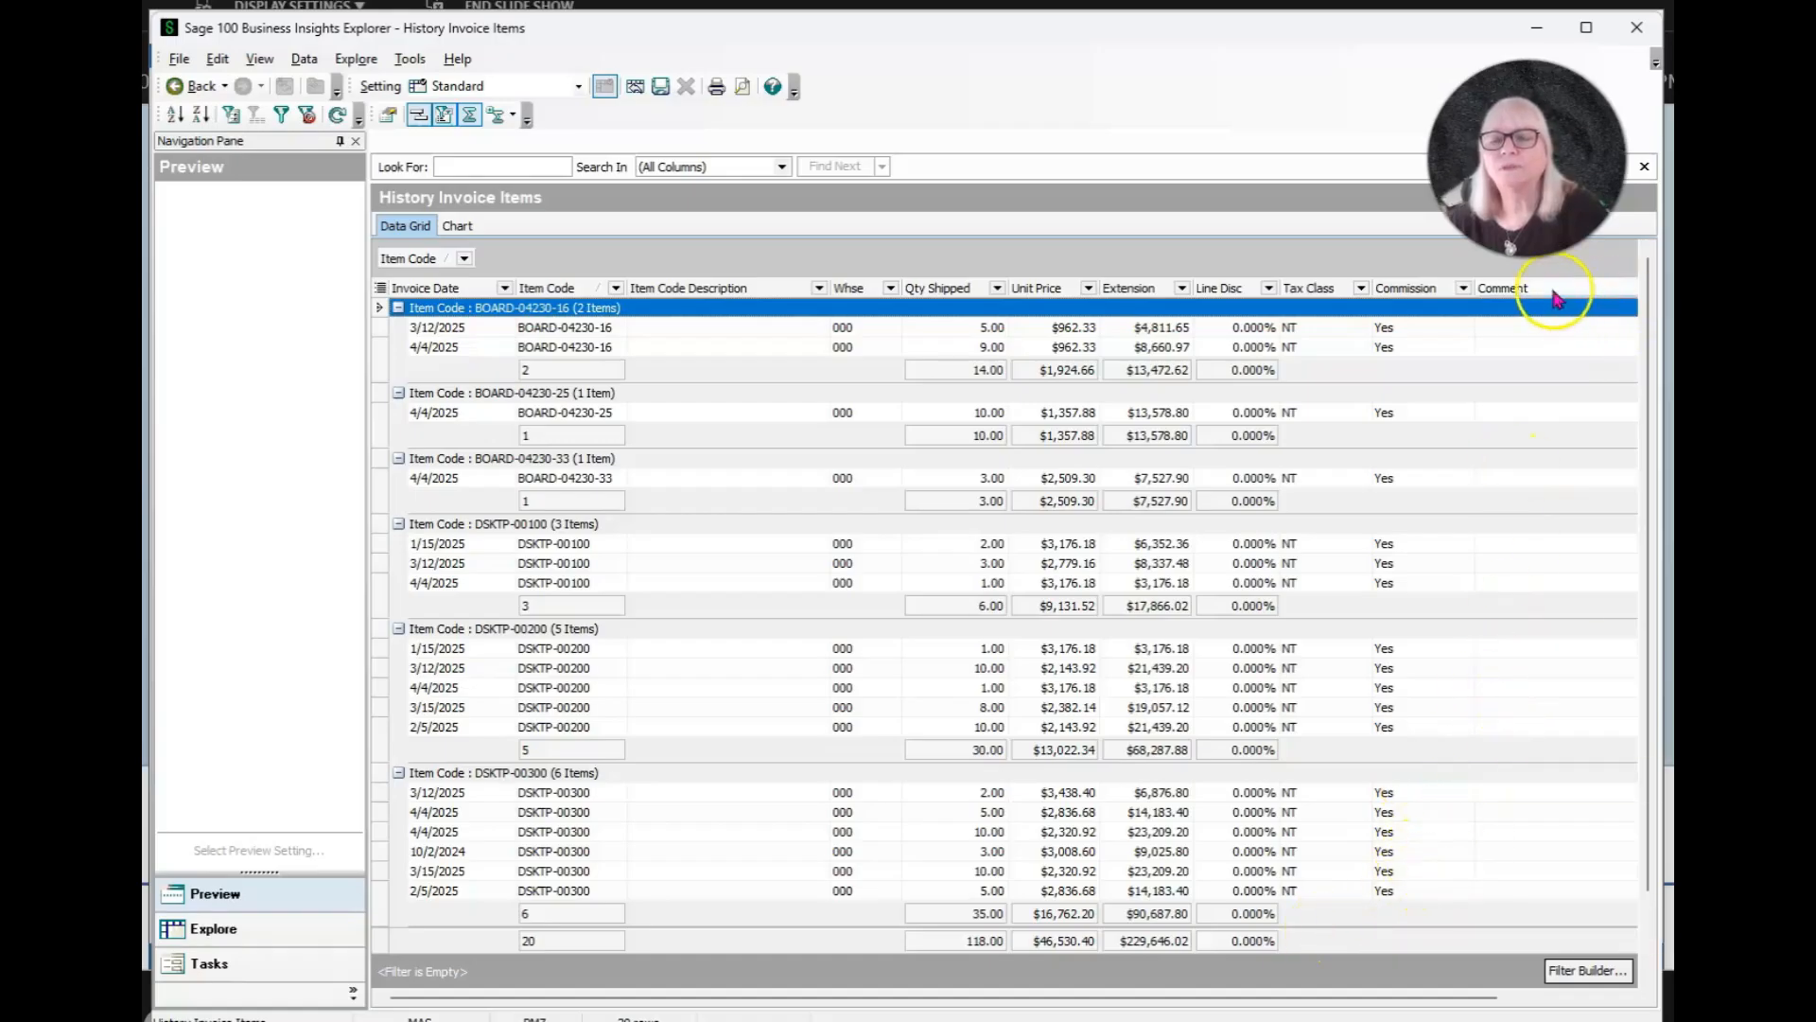
Step: Remove the Commission, Tax Class and Comment columns from the grid
{"action": "left_click_drag", "start_coordinate": [1405, 288], "coordinate": [1177, 101]}
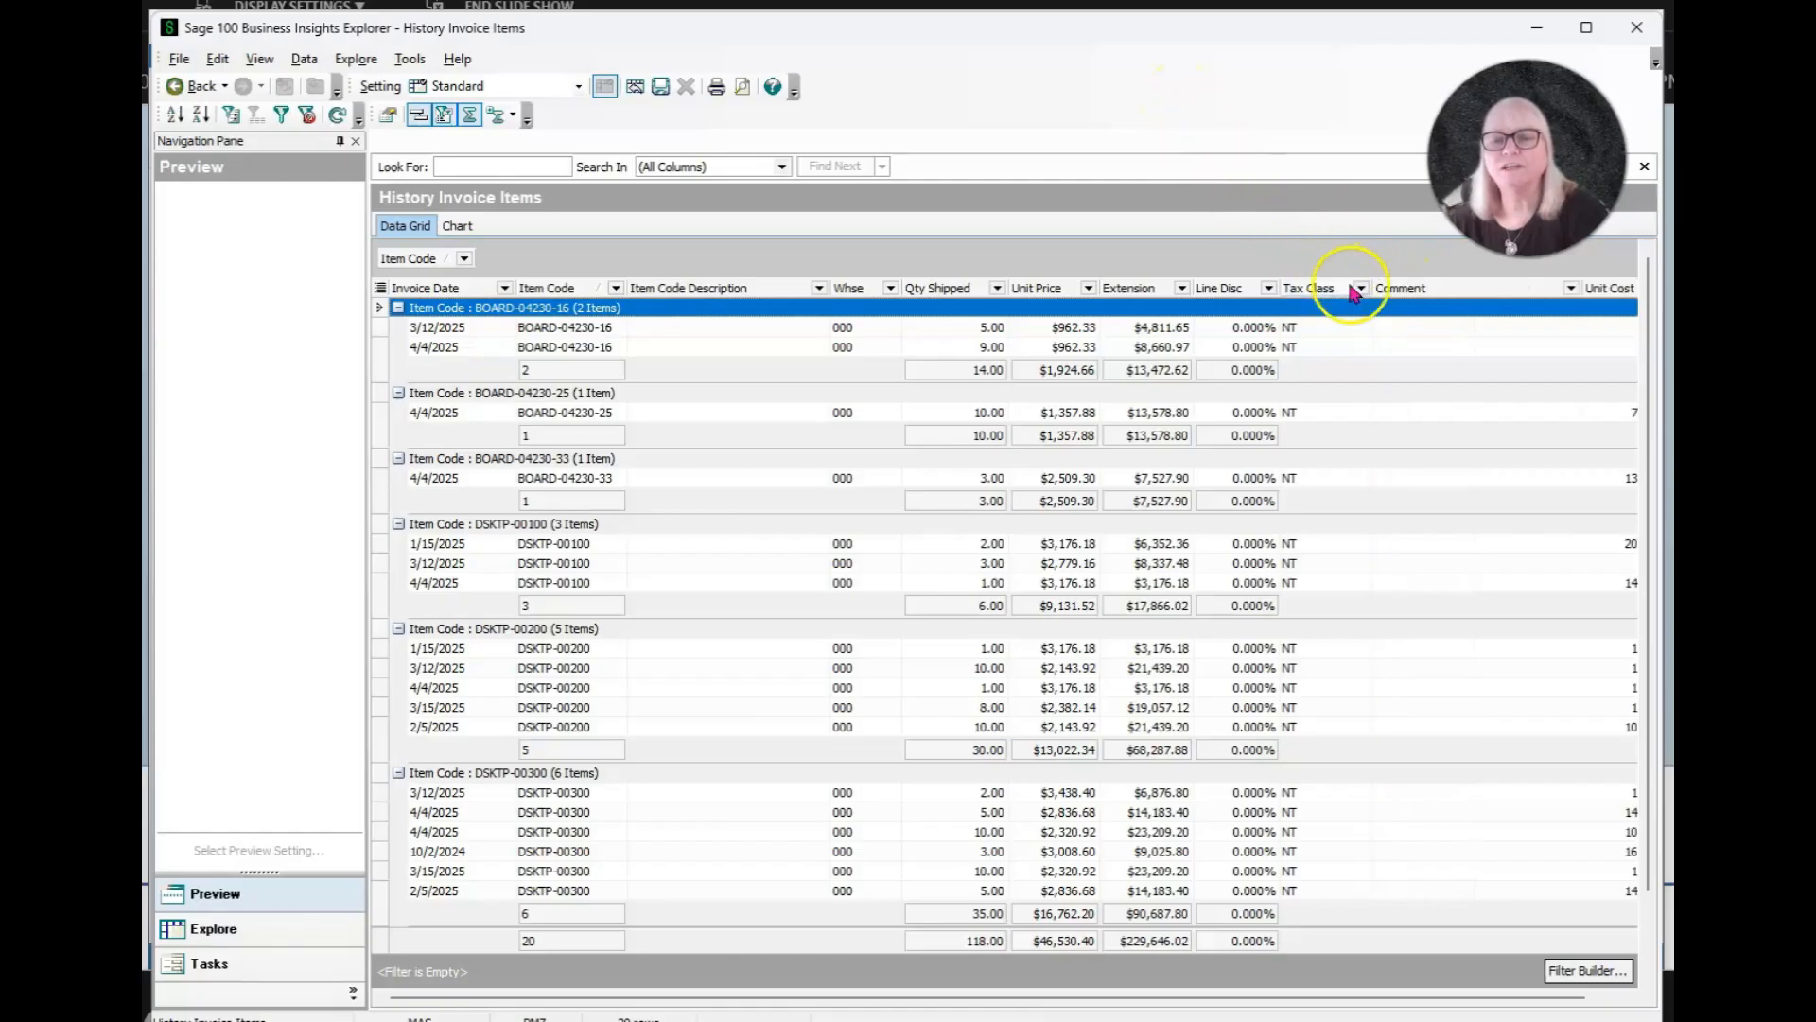
{"action": "left_click_drag", "start_coordinate": [1324, 293], "coordinate": [1268, 89]}
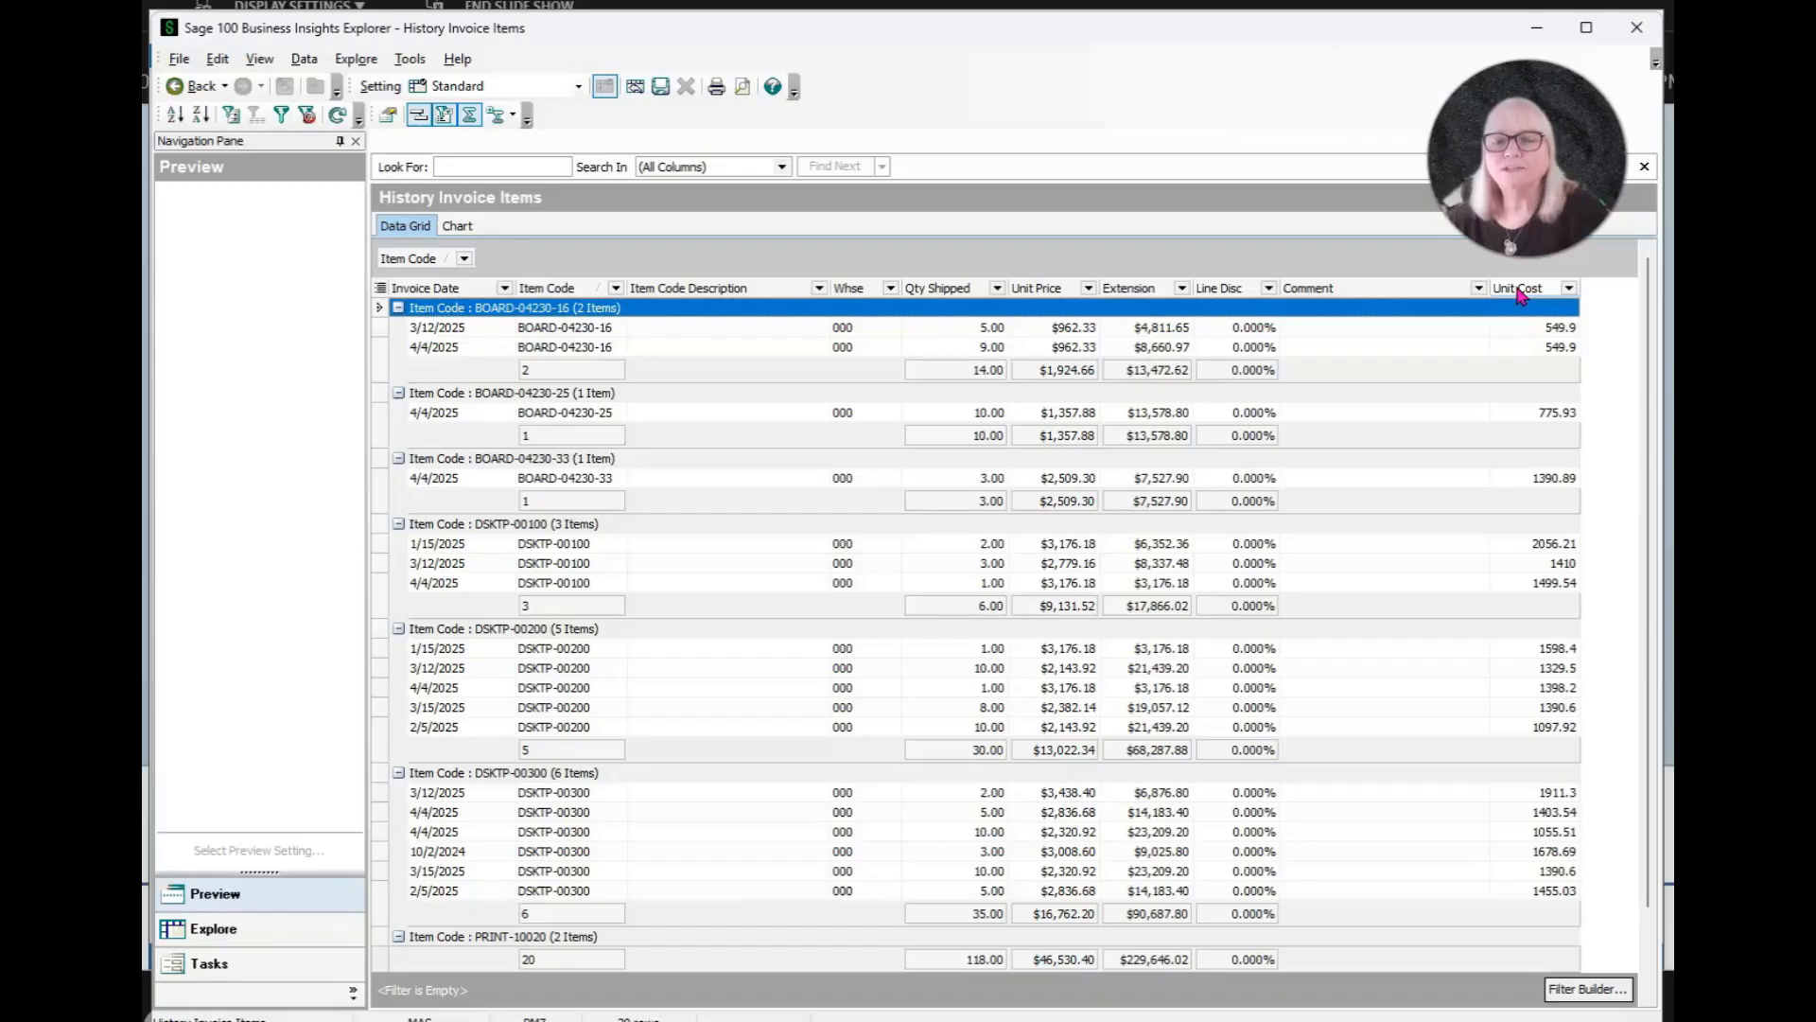
{"action": "left_click_drag", "start_coordinate": [1358, 286], "coordinate": [1224, 121]}
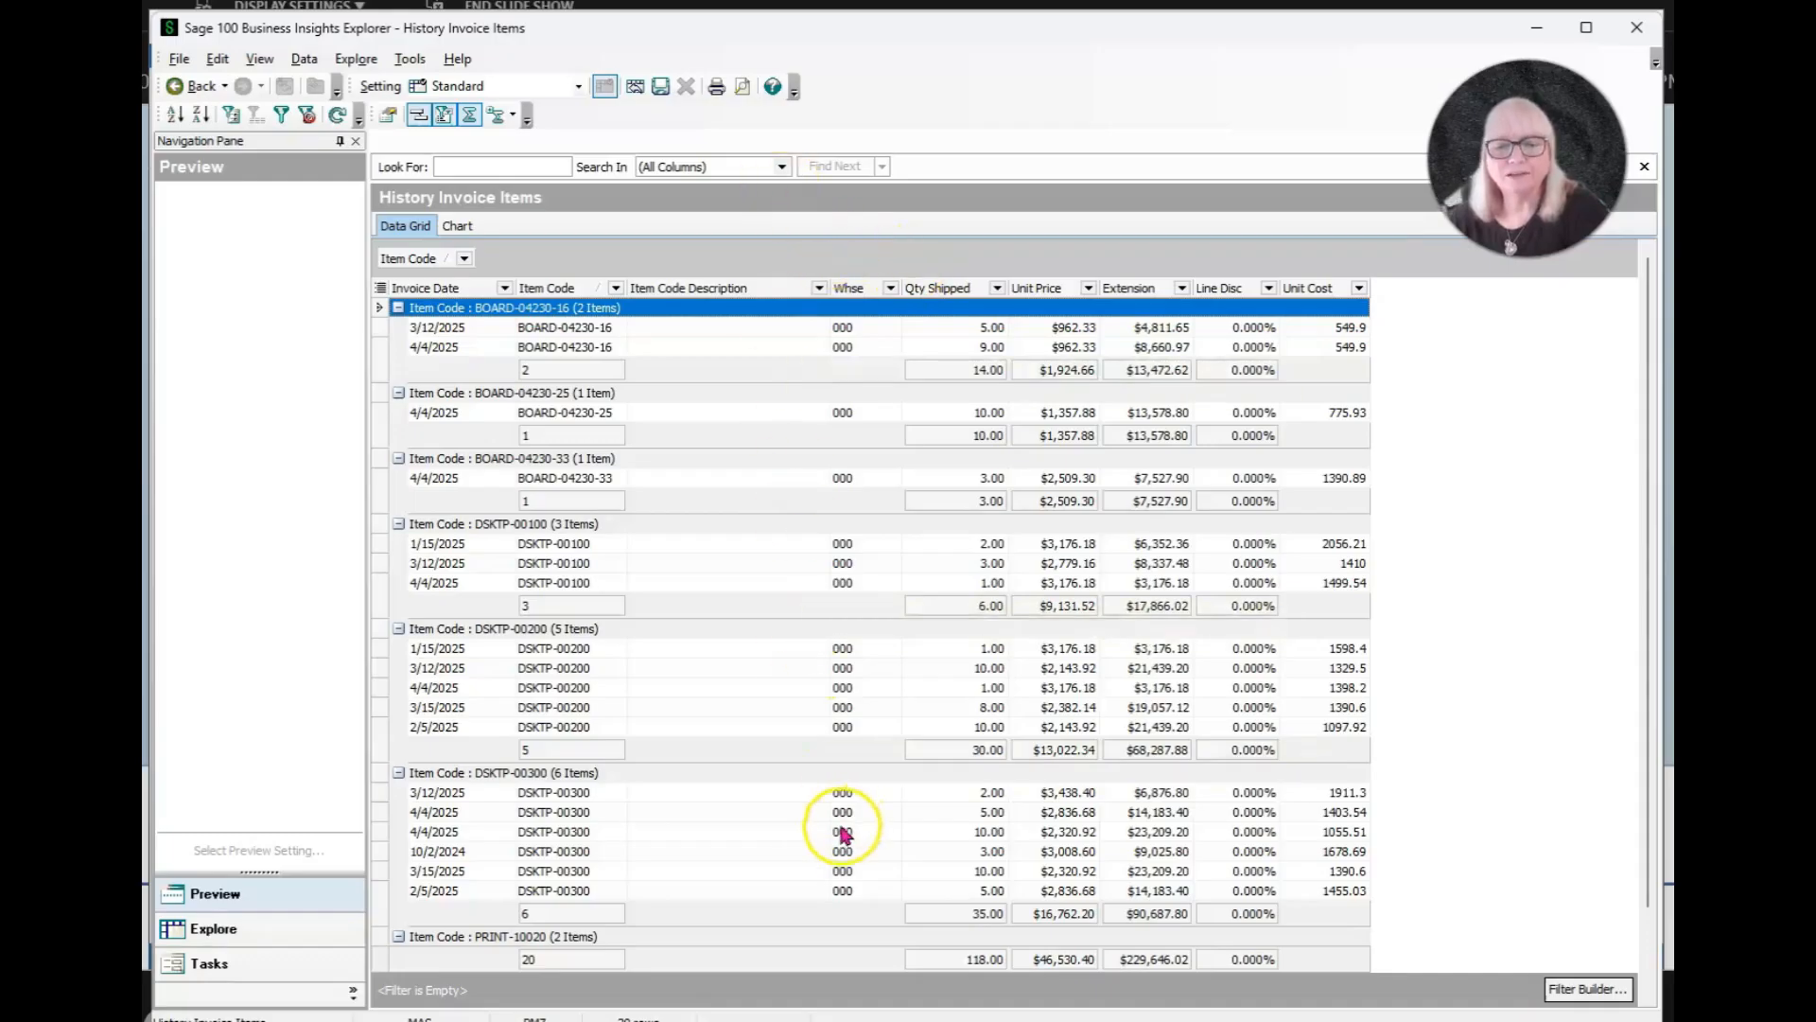
Step: Start a new calculated column in the grid's column settings and name it Extended Cost
{"action": "right_click", "coordinate": [711, 289]}
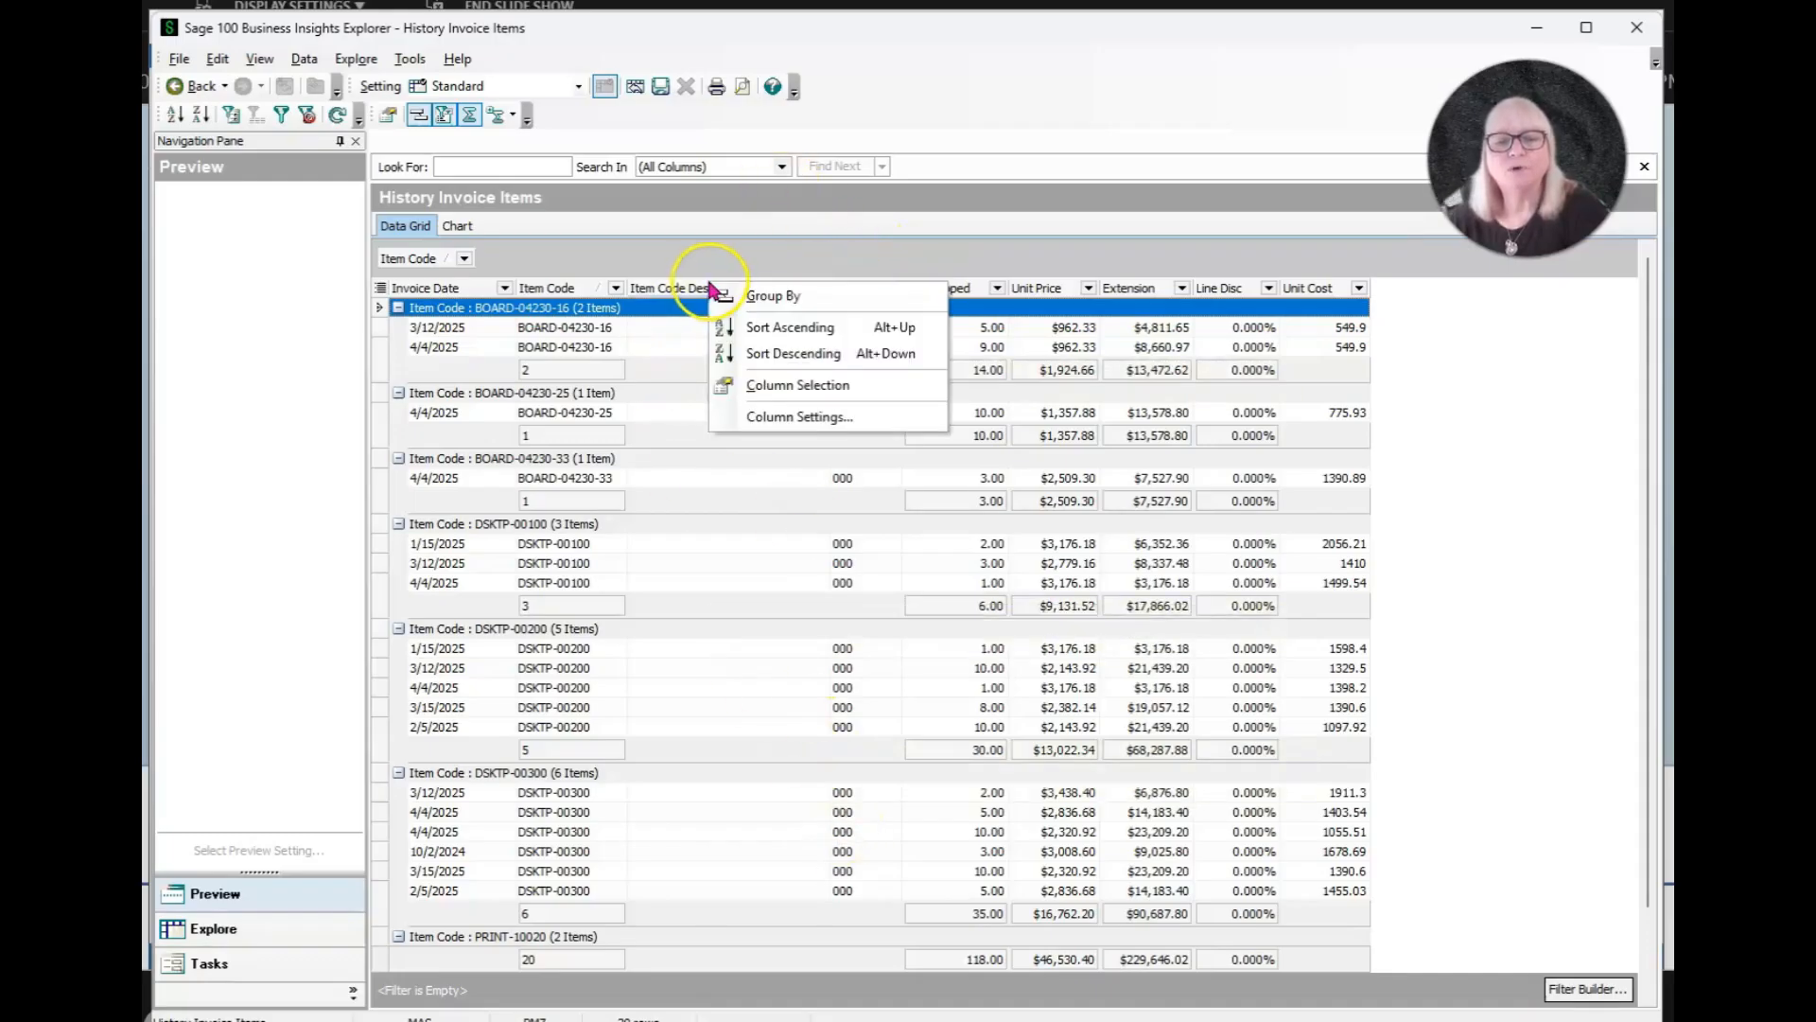
{"action": "left_click", "coordinate": [790, 426]}
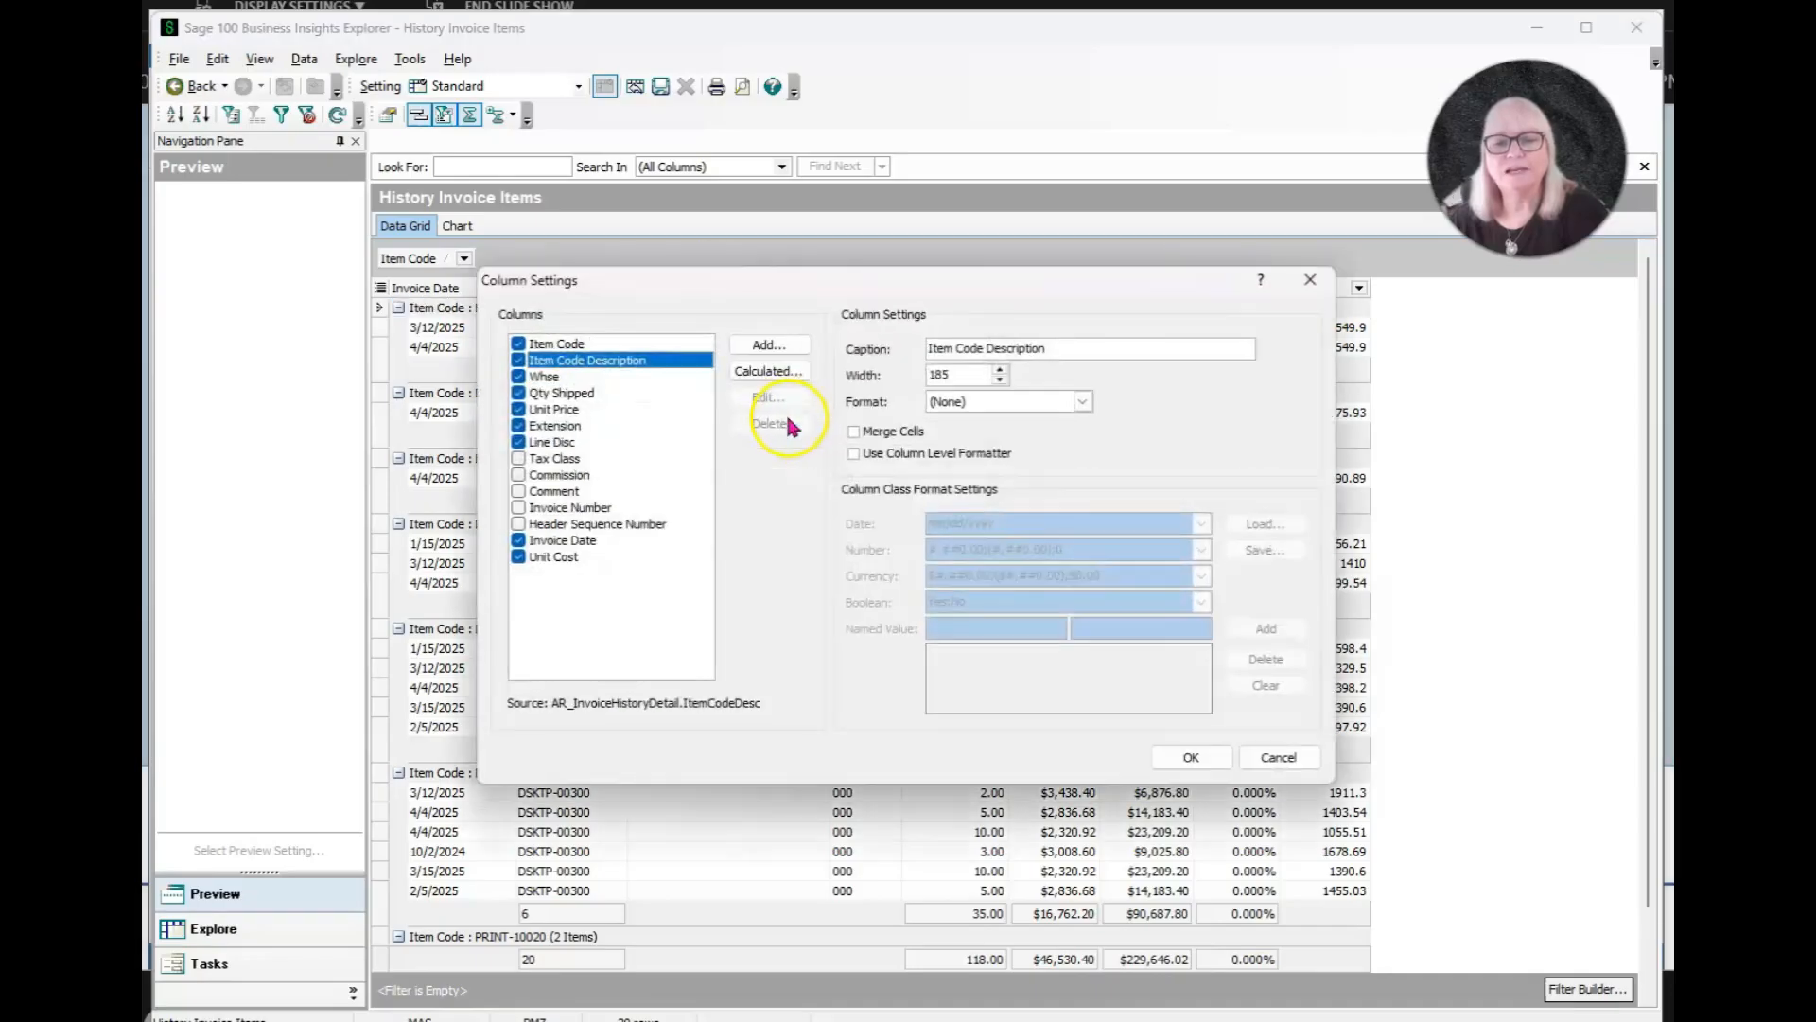
{"action": "left_click", "coordinate": [772, 372]}
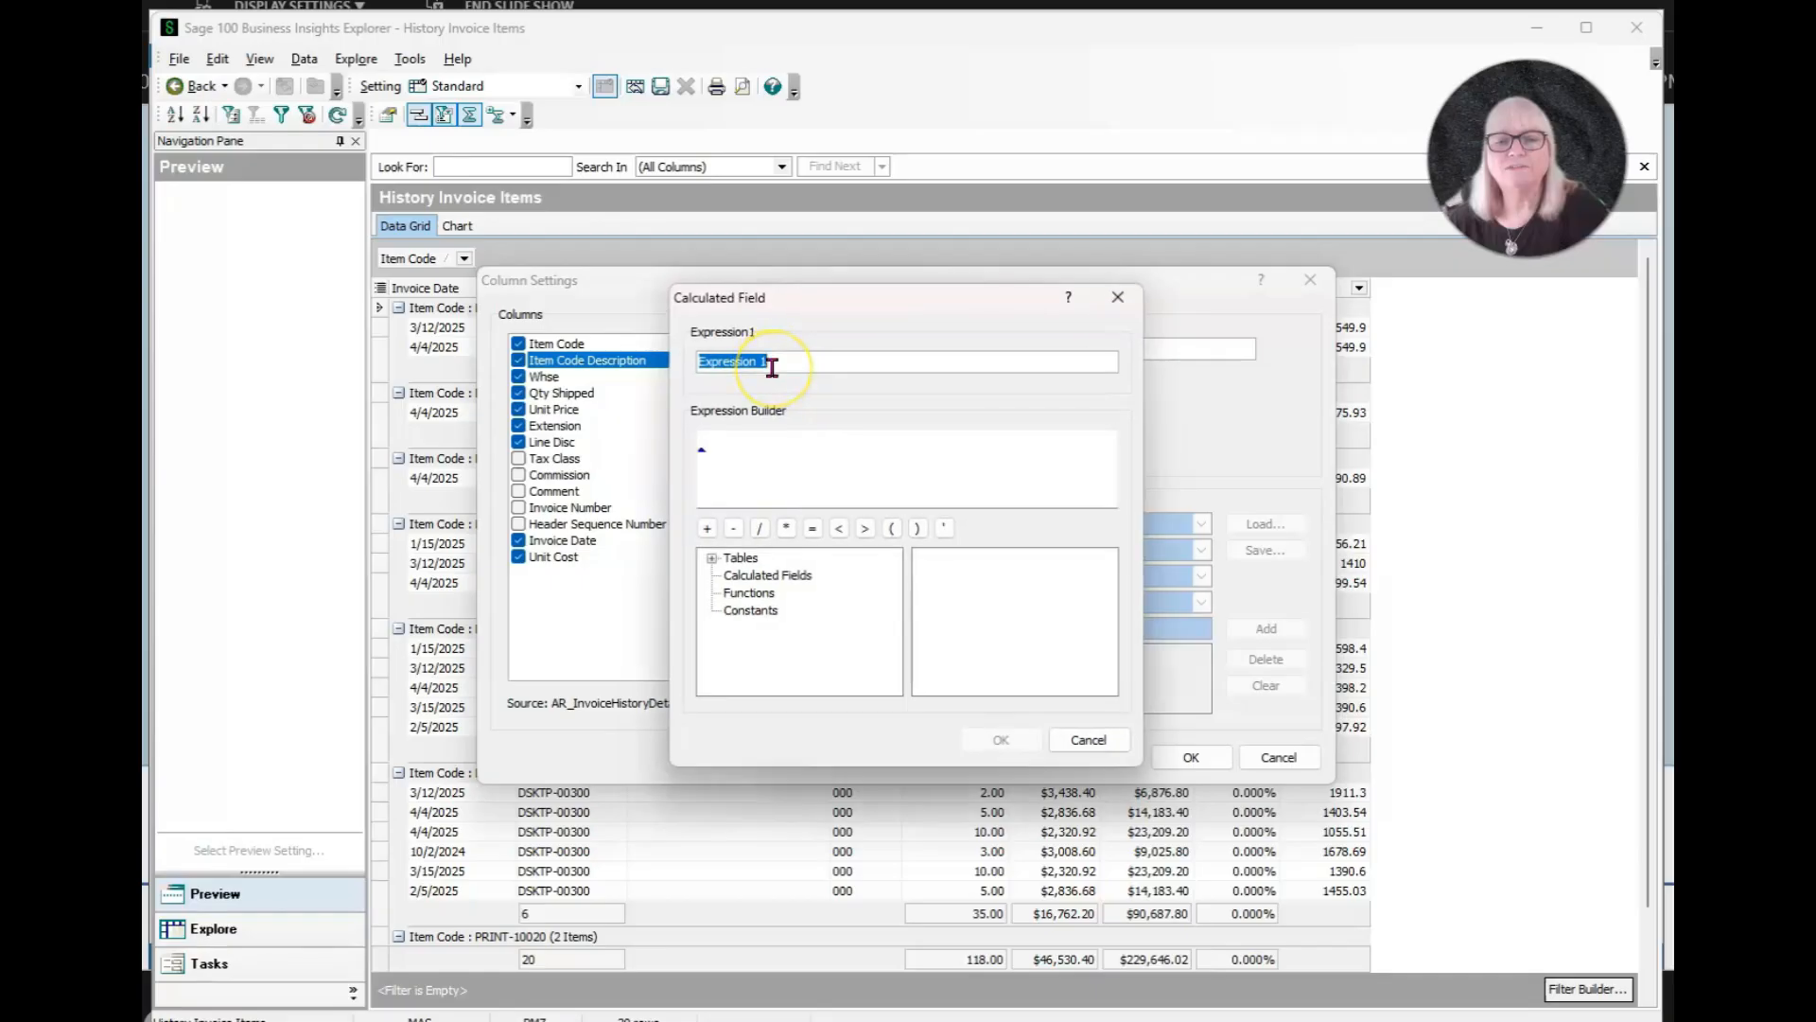
{"action": "type", "text": "Extended Cost"}
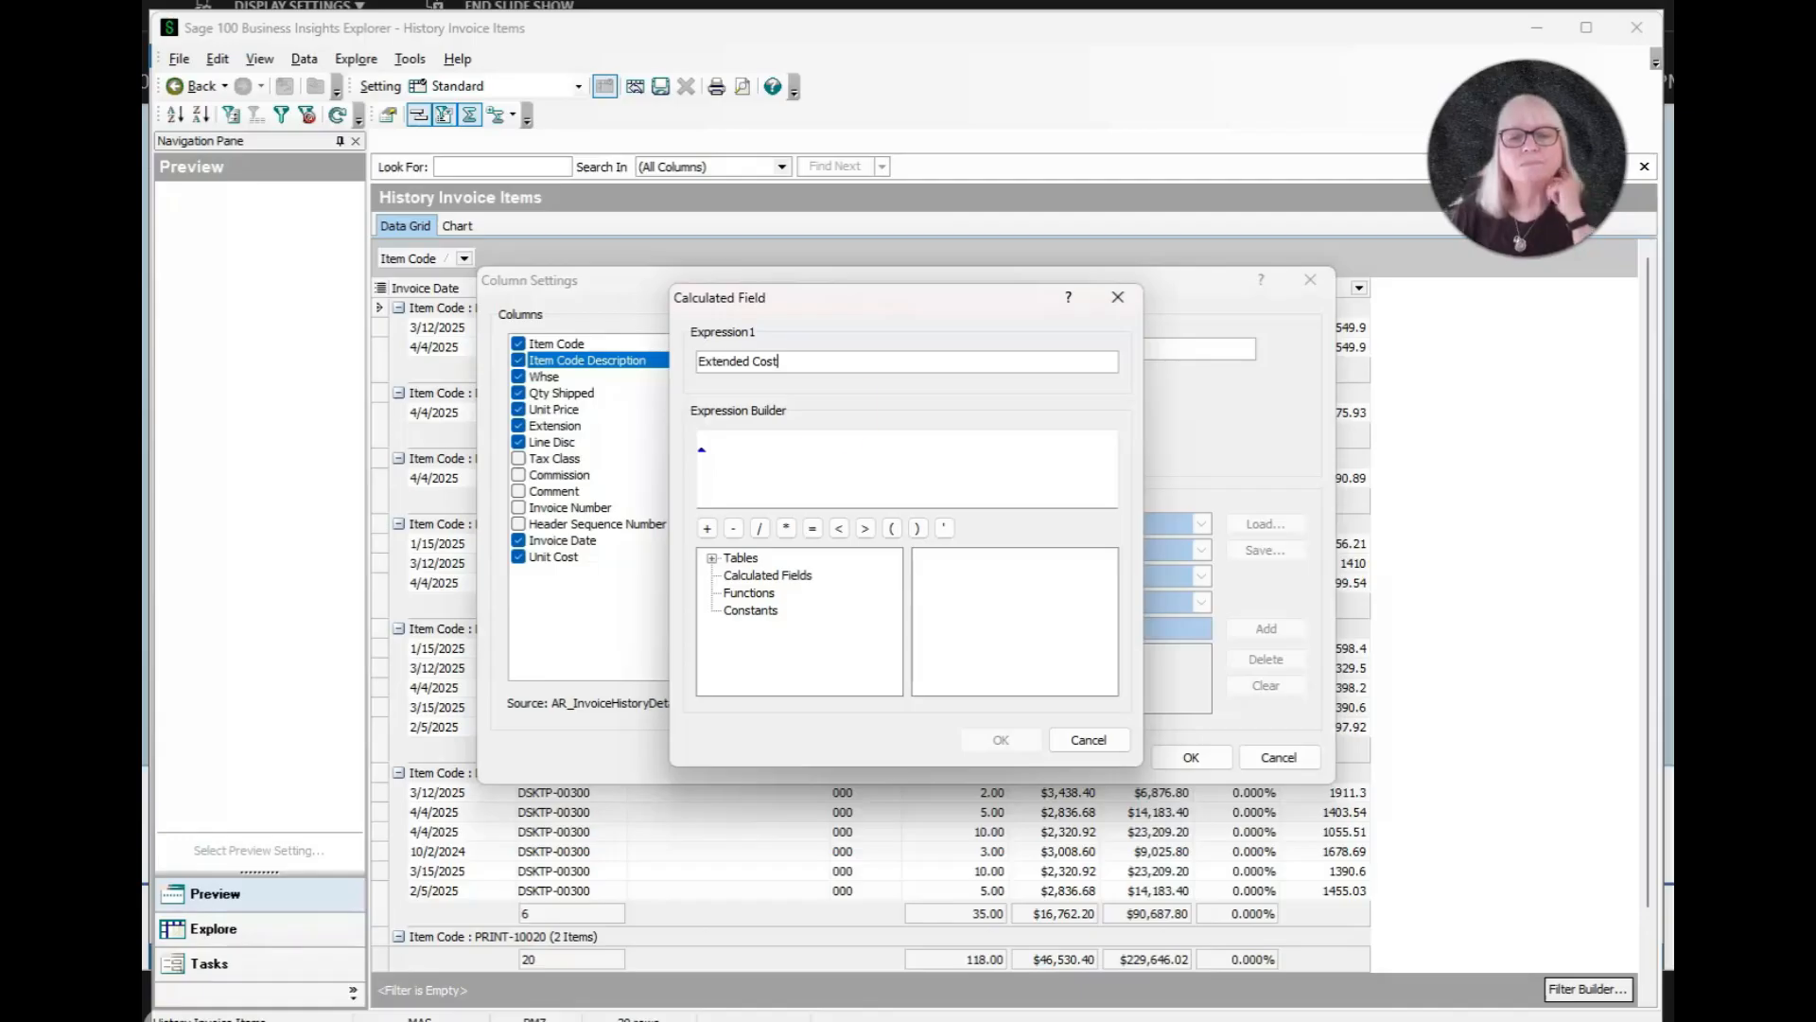
Step: Begin the Extended Cost expression with the UnitCost field from AR_InvoiceHistoryDetail, followed by the multiplication operator
{"action": "left_click", "coordinate": [740, 450]}
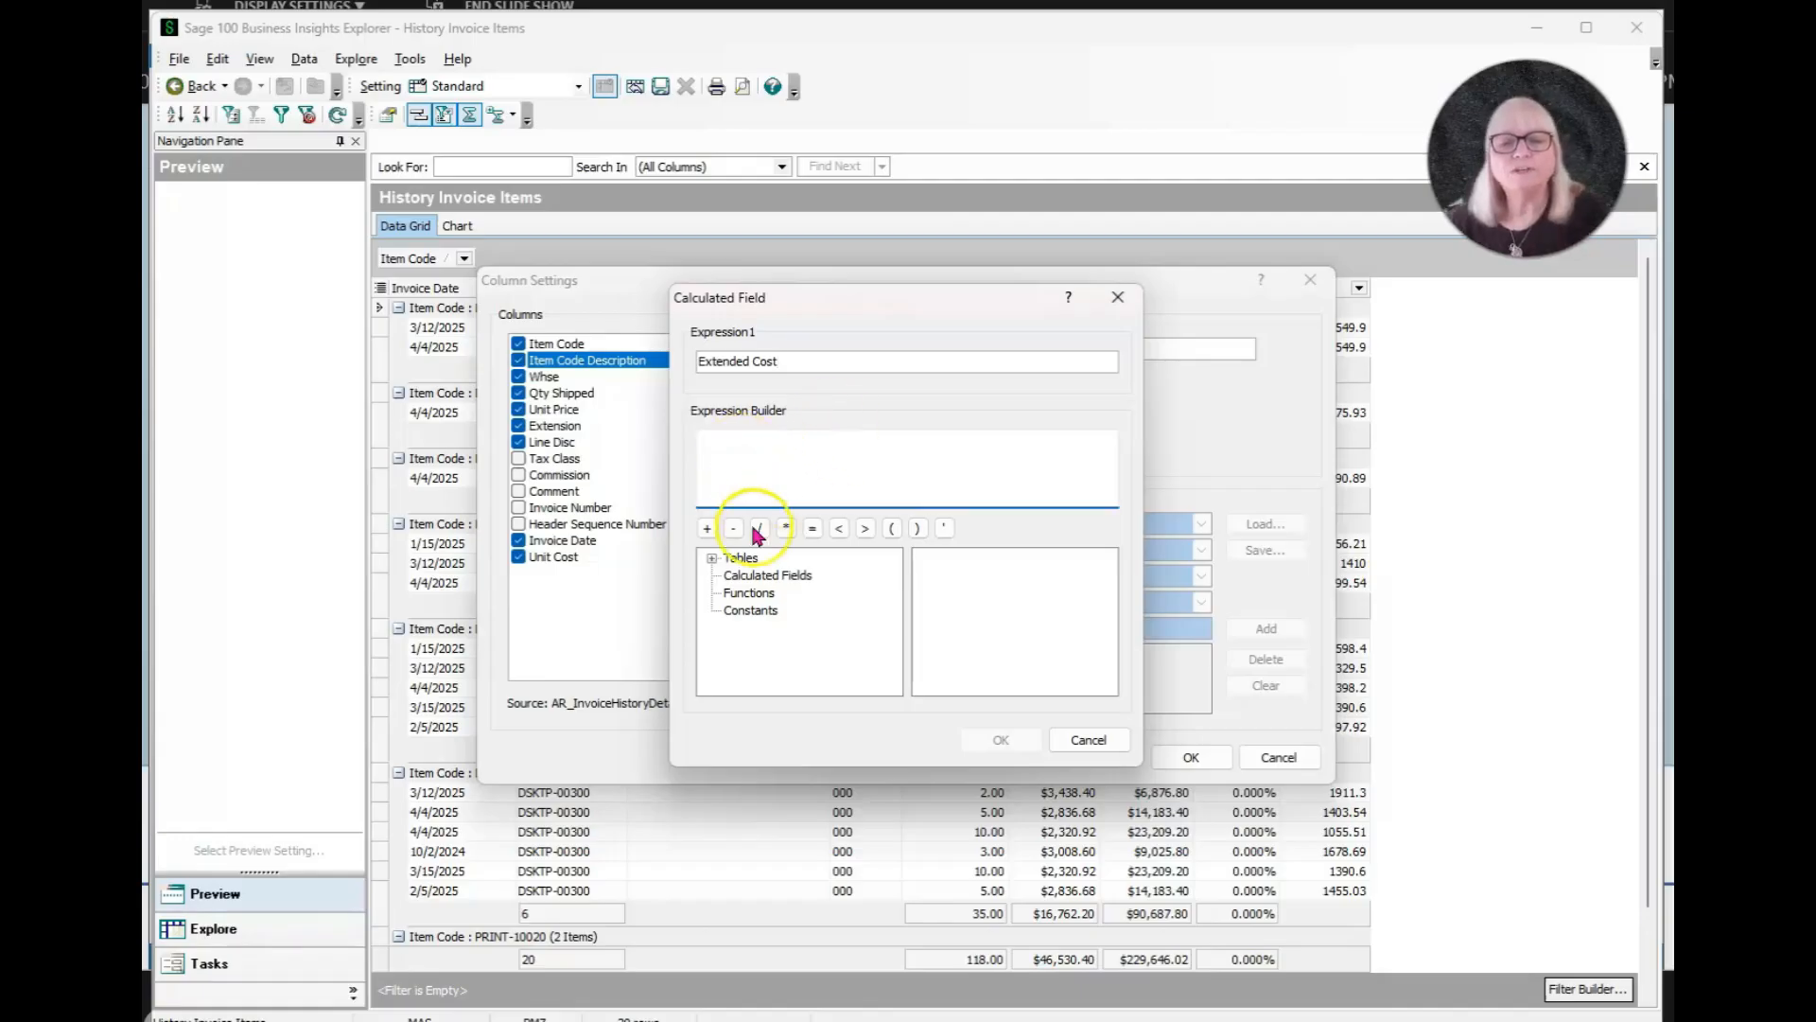
{"action": "left_click", "coordinate": [713, 560]}
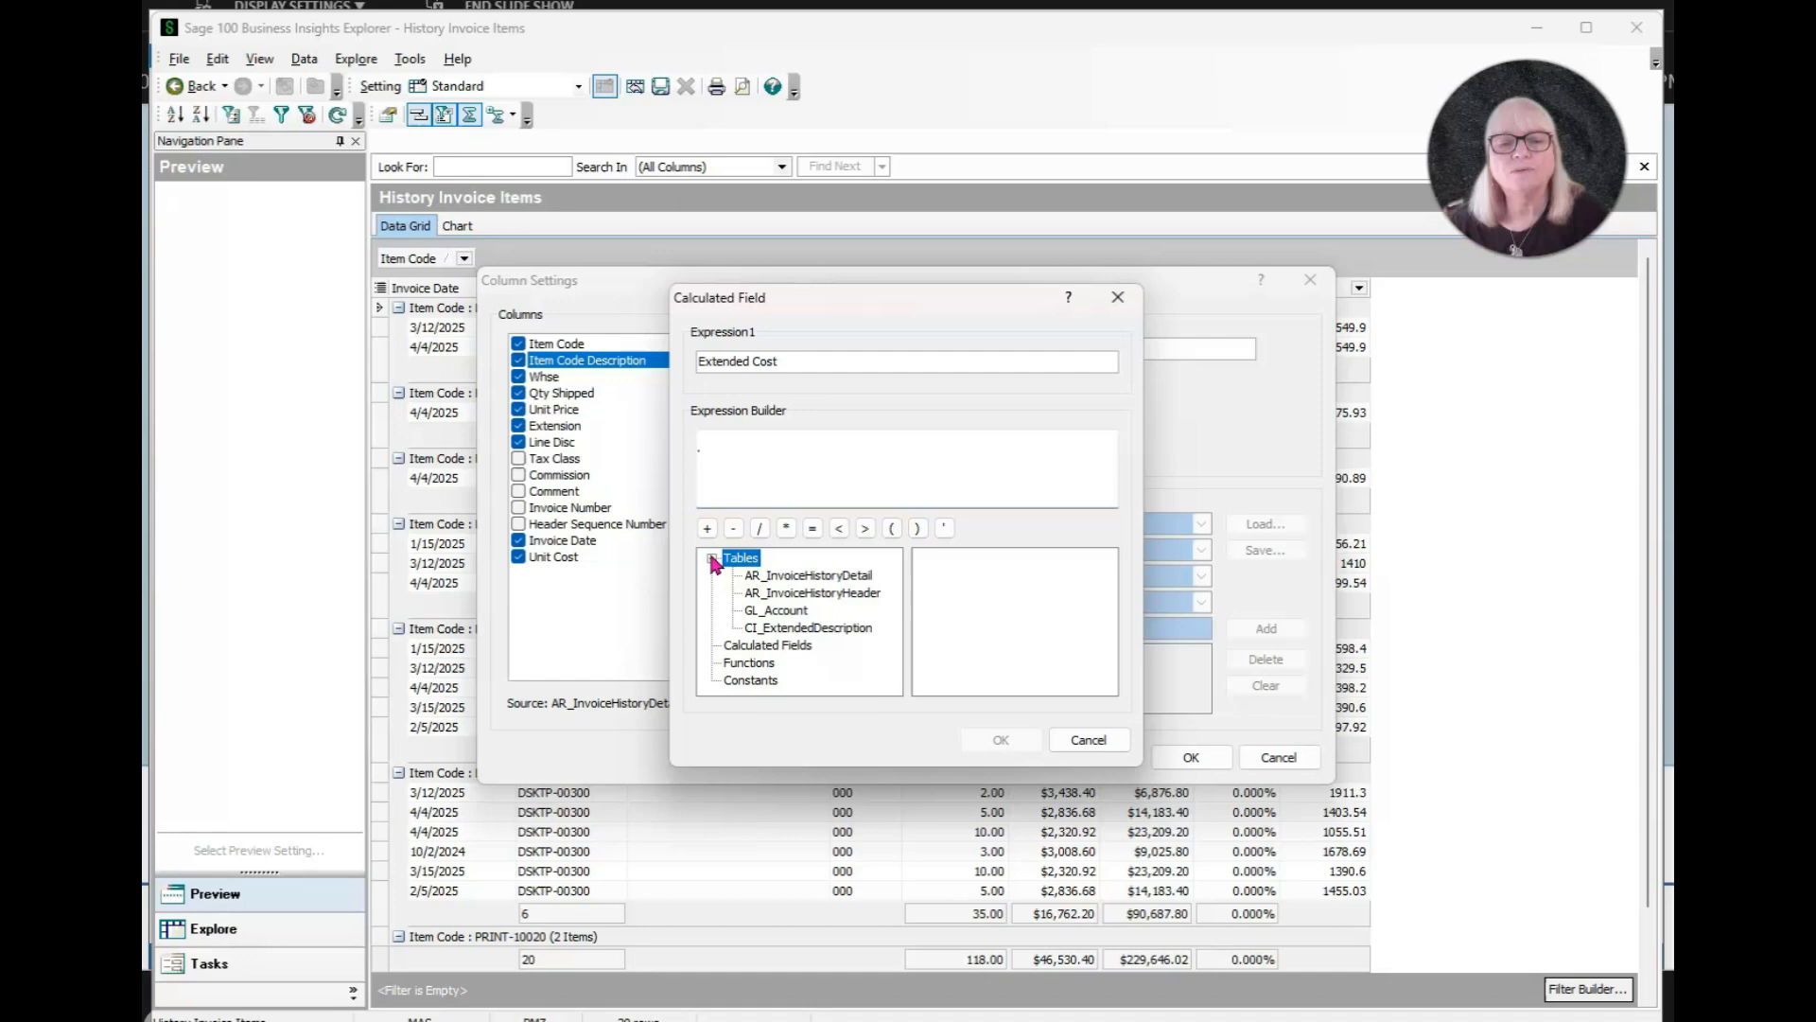
{"action": "left_click", "coordinate": [793, 579]}
{"action": "scroll", "coordinate": [979, 617], "scroll_direction": "down", "scroll_amount": 3}
{"action": "scroll", "coordinate": [987, 618], "scroll_direction": "down", "scroll_amount": 6}
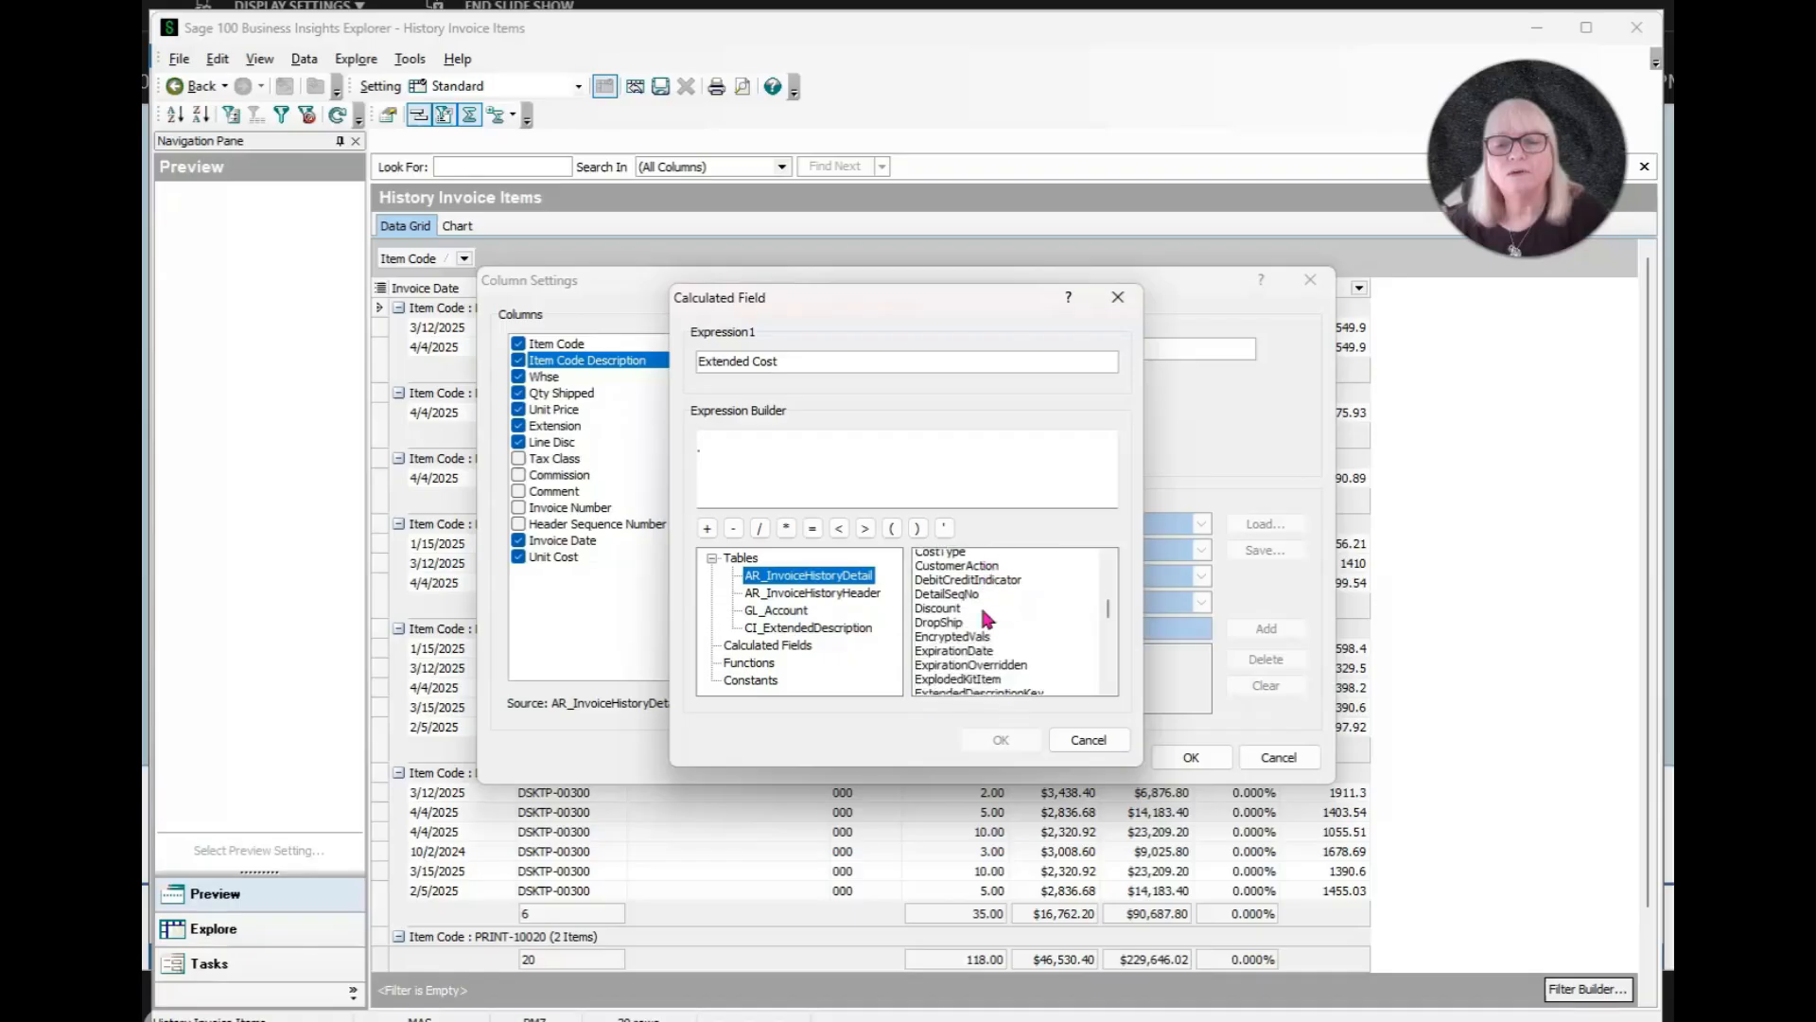
{"action": "scroll", "coordinate": [987, 619], "scroll_direction": "down", "scroll_amount": 5}
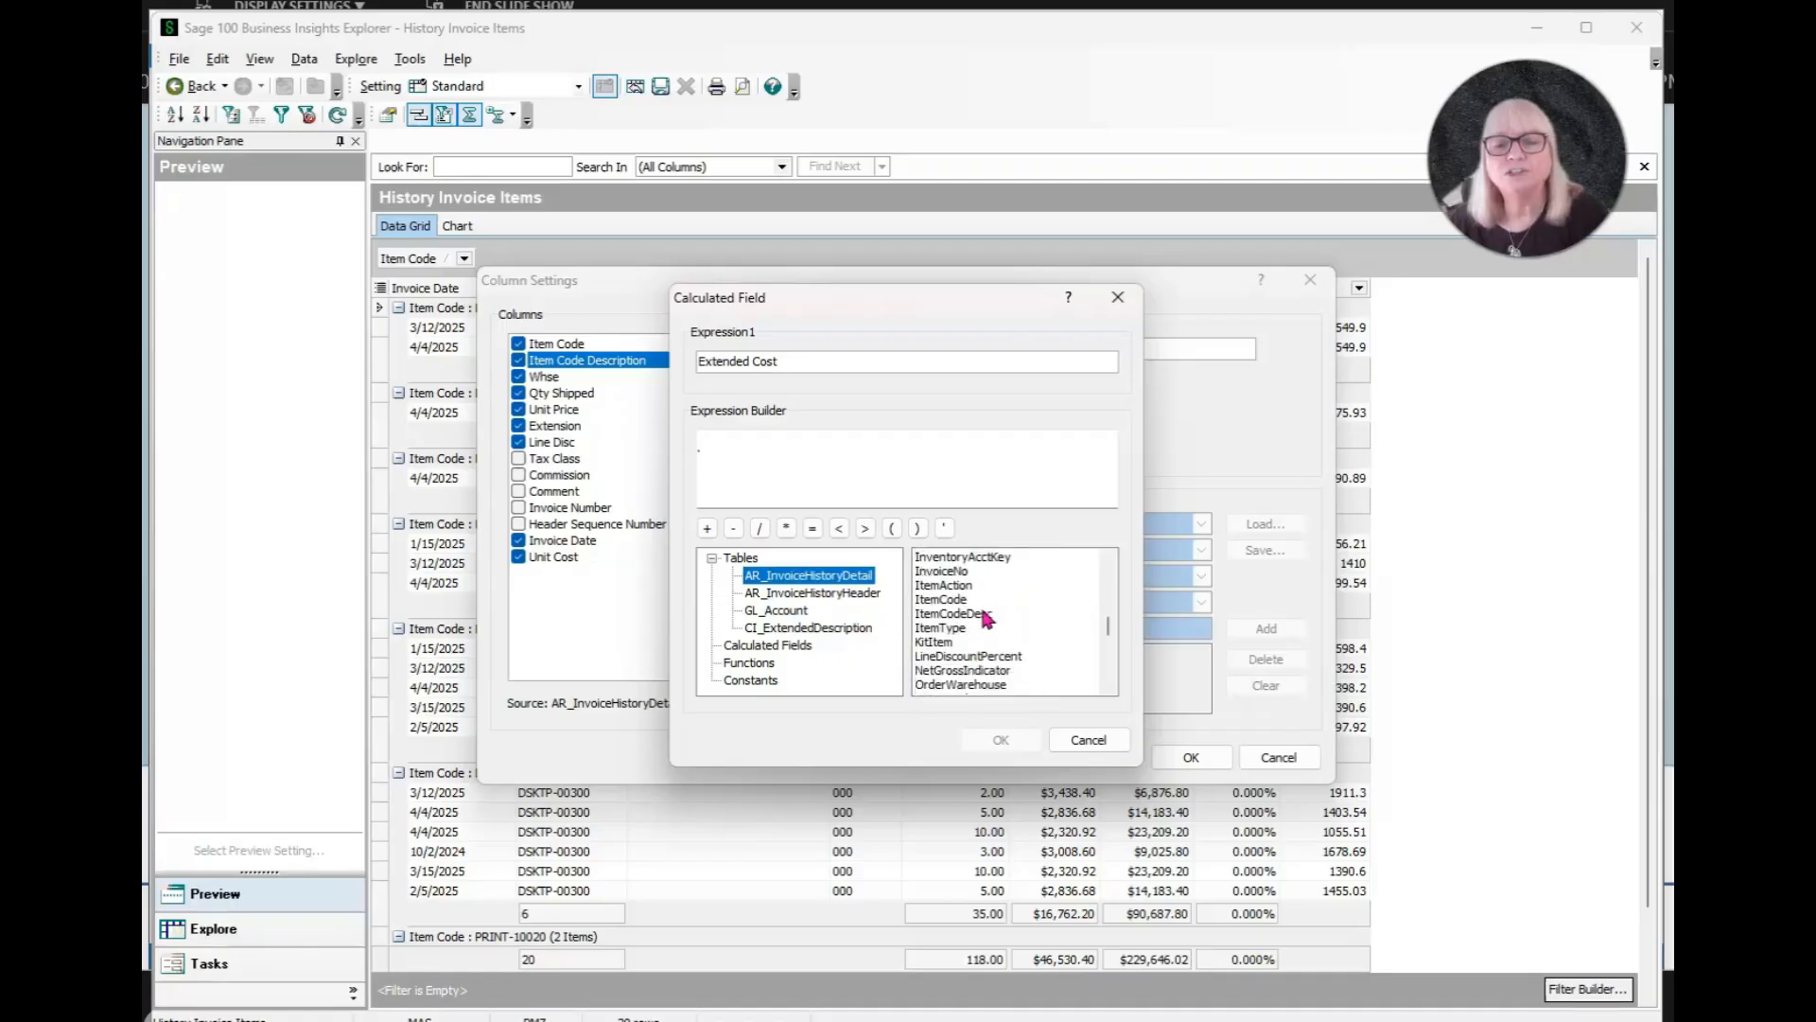
{"action": "scroll", "coordinate": [989, 619], "scroll_direction": "down", "scroll_amount": 5}
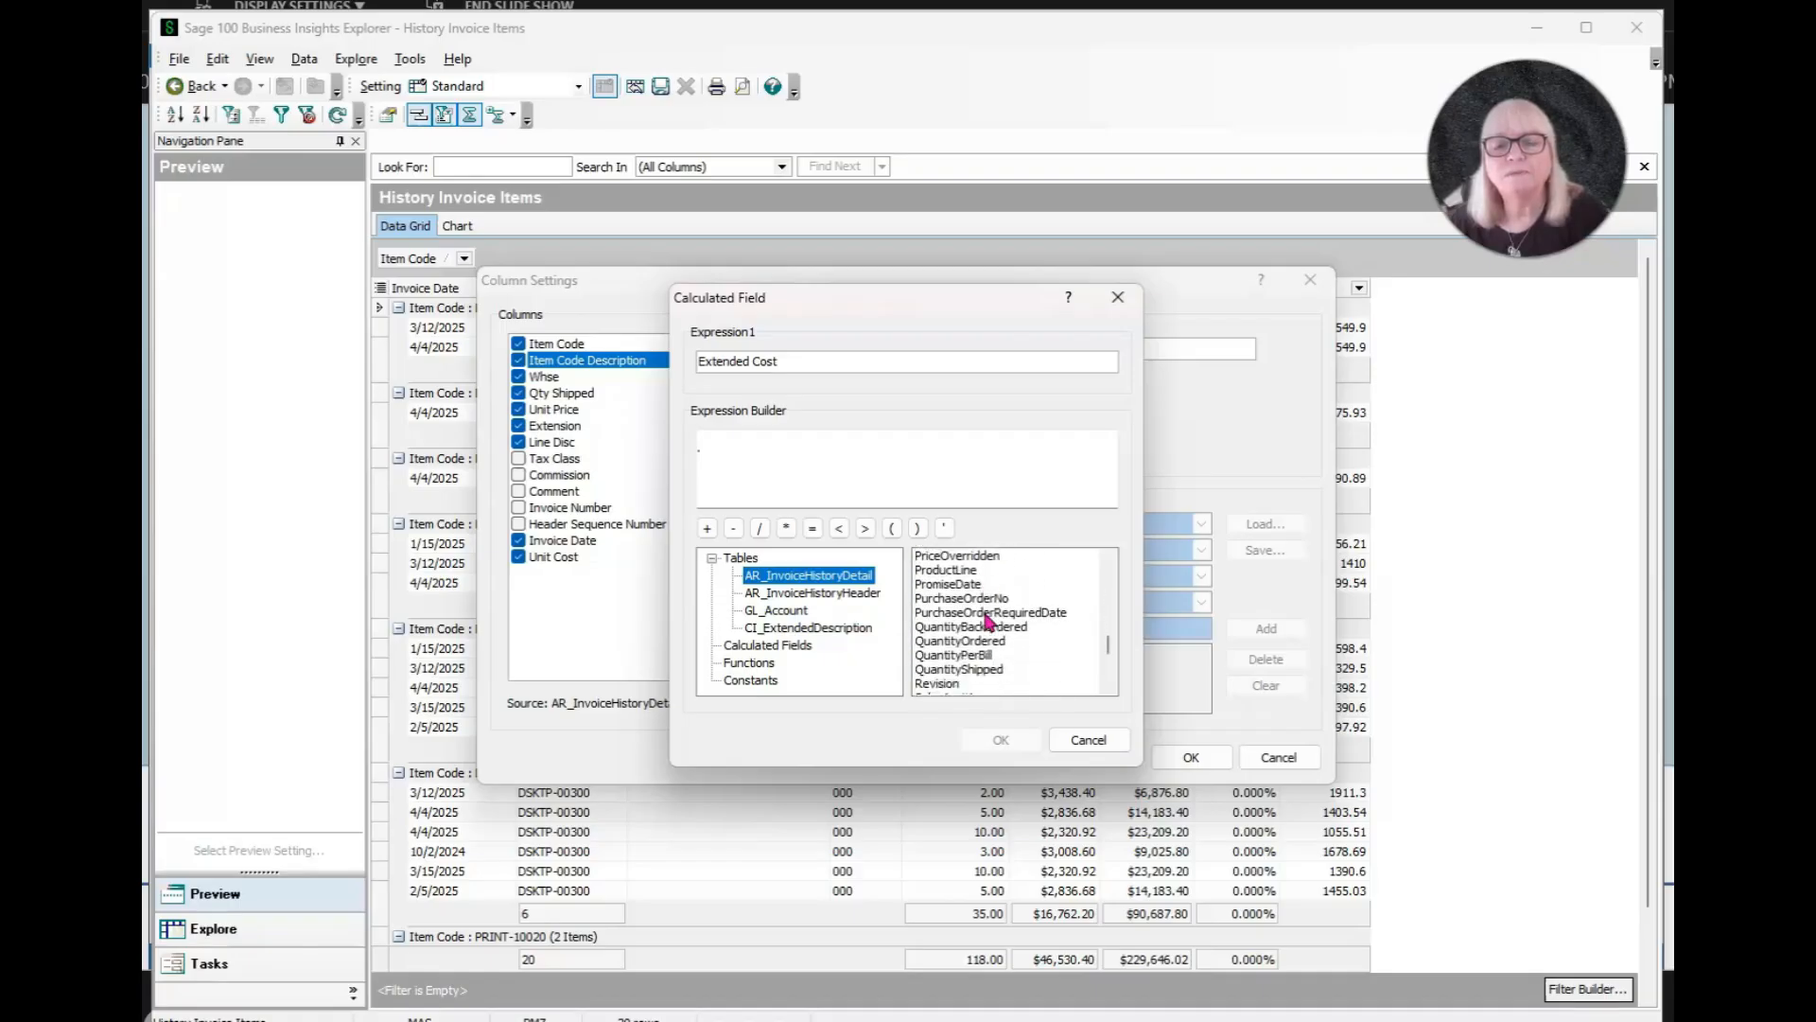
{"action": "scroll", "coordinate": [987, 619], "scroll_direction": "up", "scroll_amount": 3}
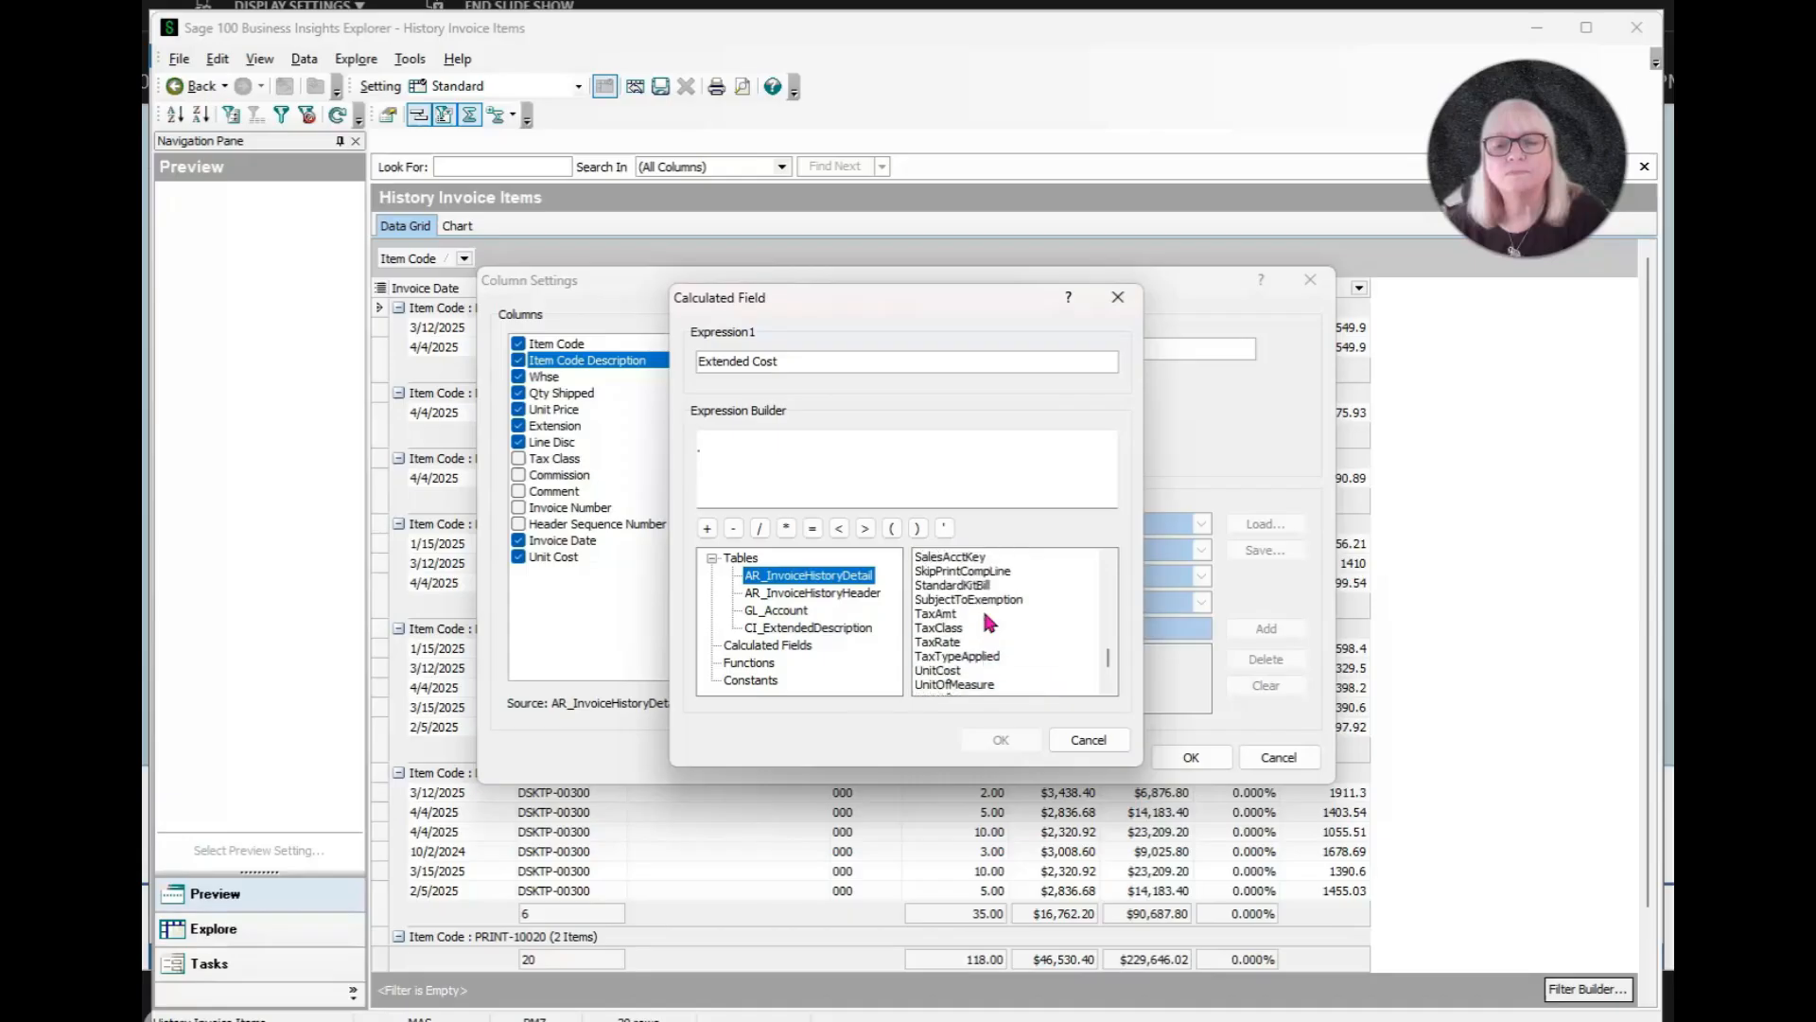
{"action": "scroll", "coordinate": [984, 619], "scroll_direction": "down", "scroll_amount": 3}
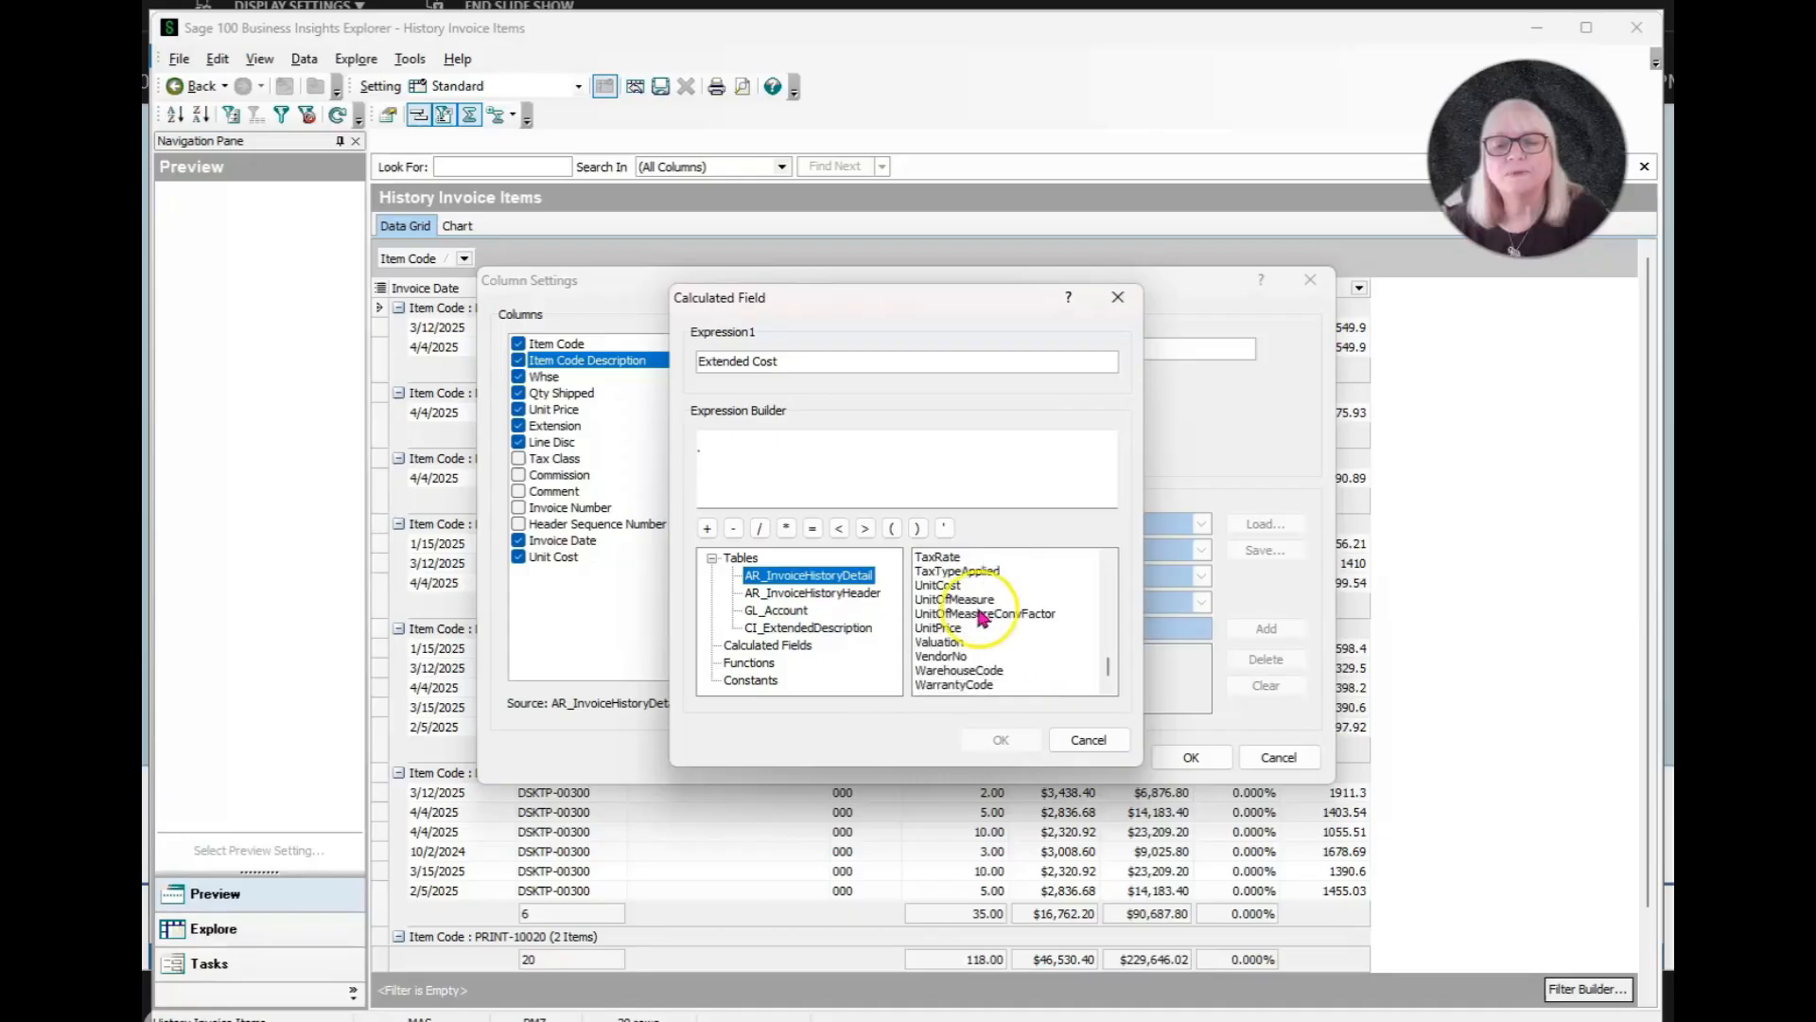
{"action": "left_click", "coordinate": [960, 586]}
{"action": "double_click", "coordinate": [960, 586]}
{"action": "left_click", "coordinate": [999, 438]}
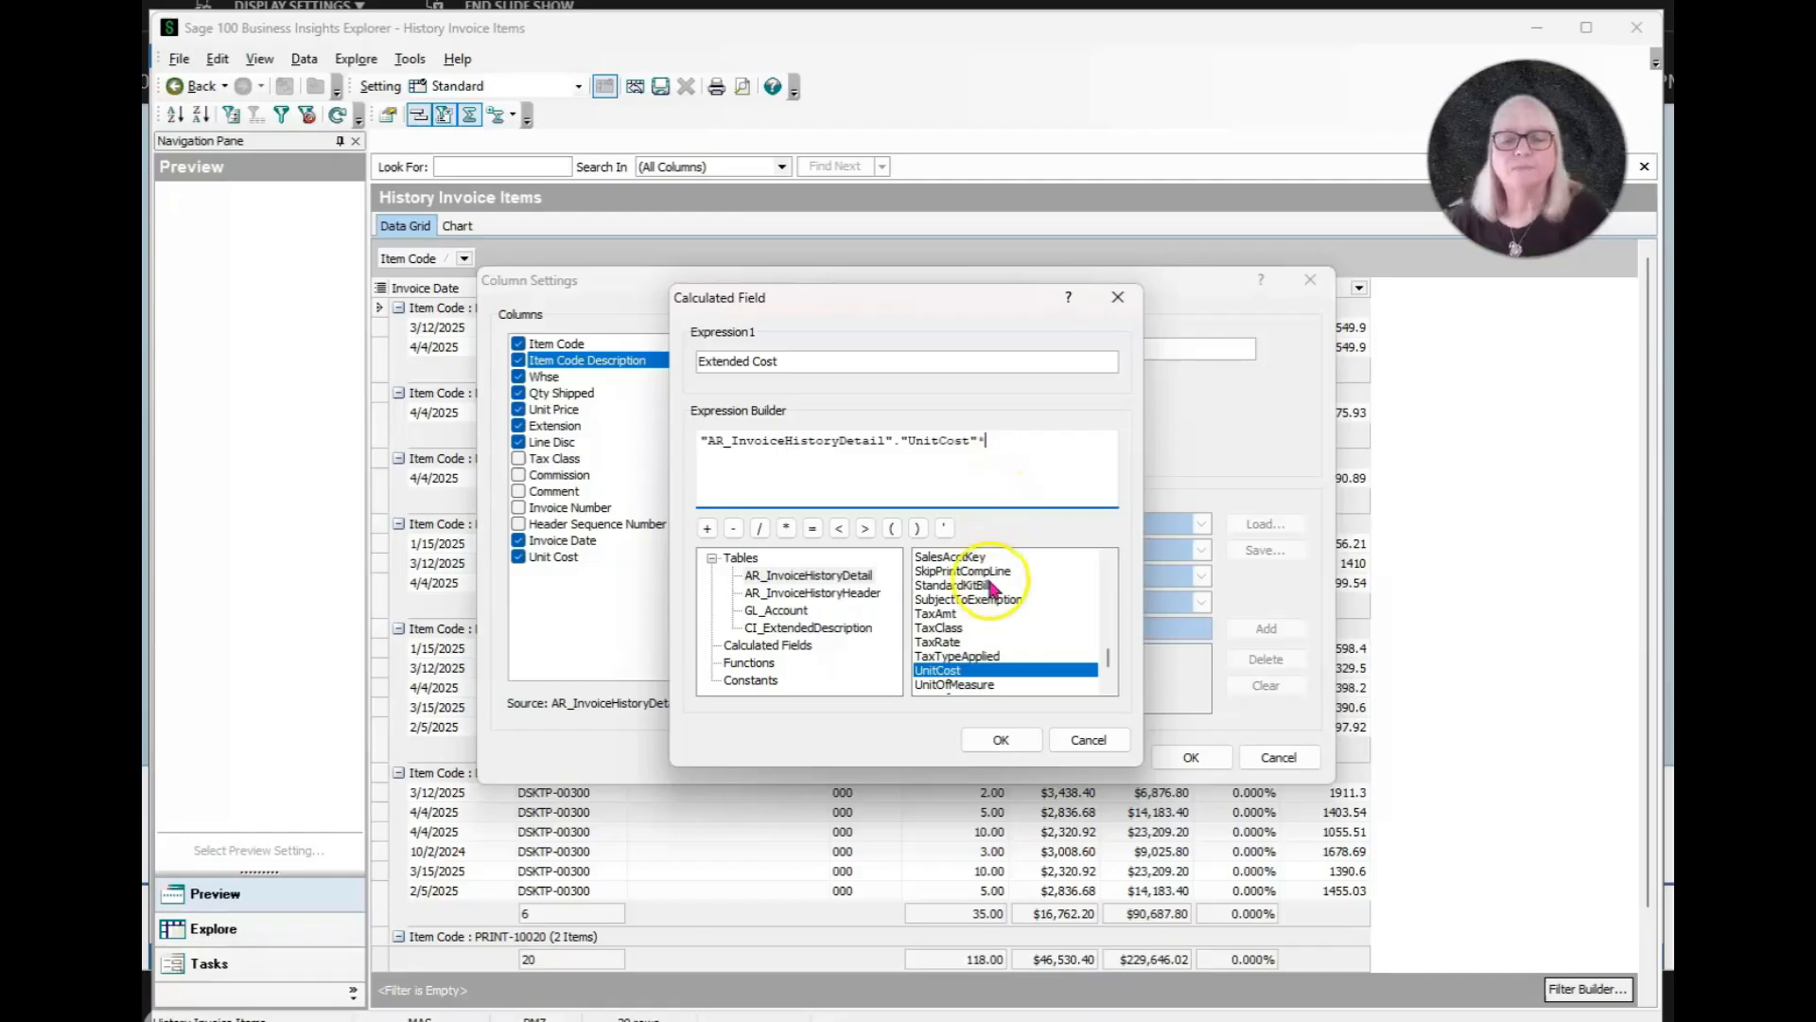
Step: Complete the Extended Cost expression with AR_InvoiceHistoryDetail's QuantityShipped field and apply the new column to the grid
{"action": "scroll", "coordinate": [991, 591], "scroll_direction": "up", "scroll_amount": 2}
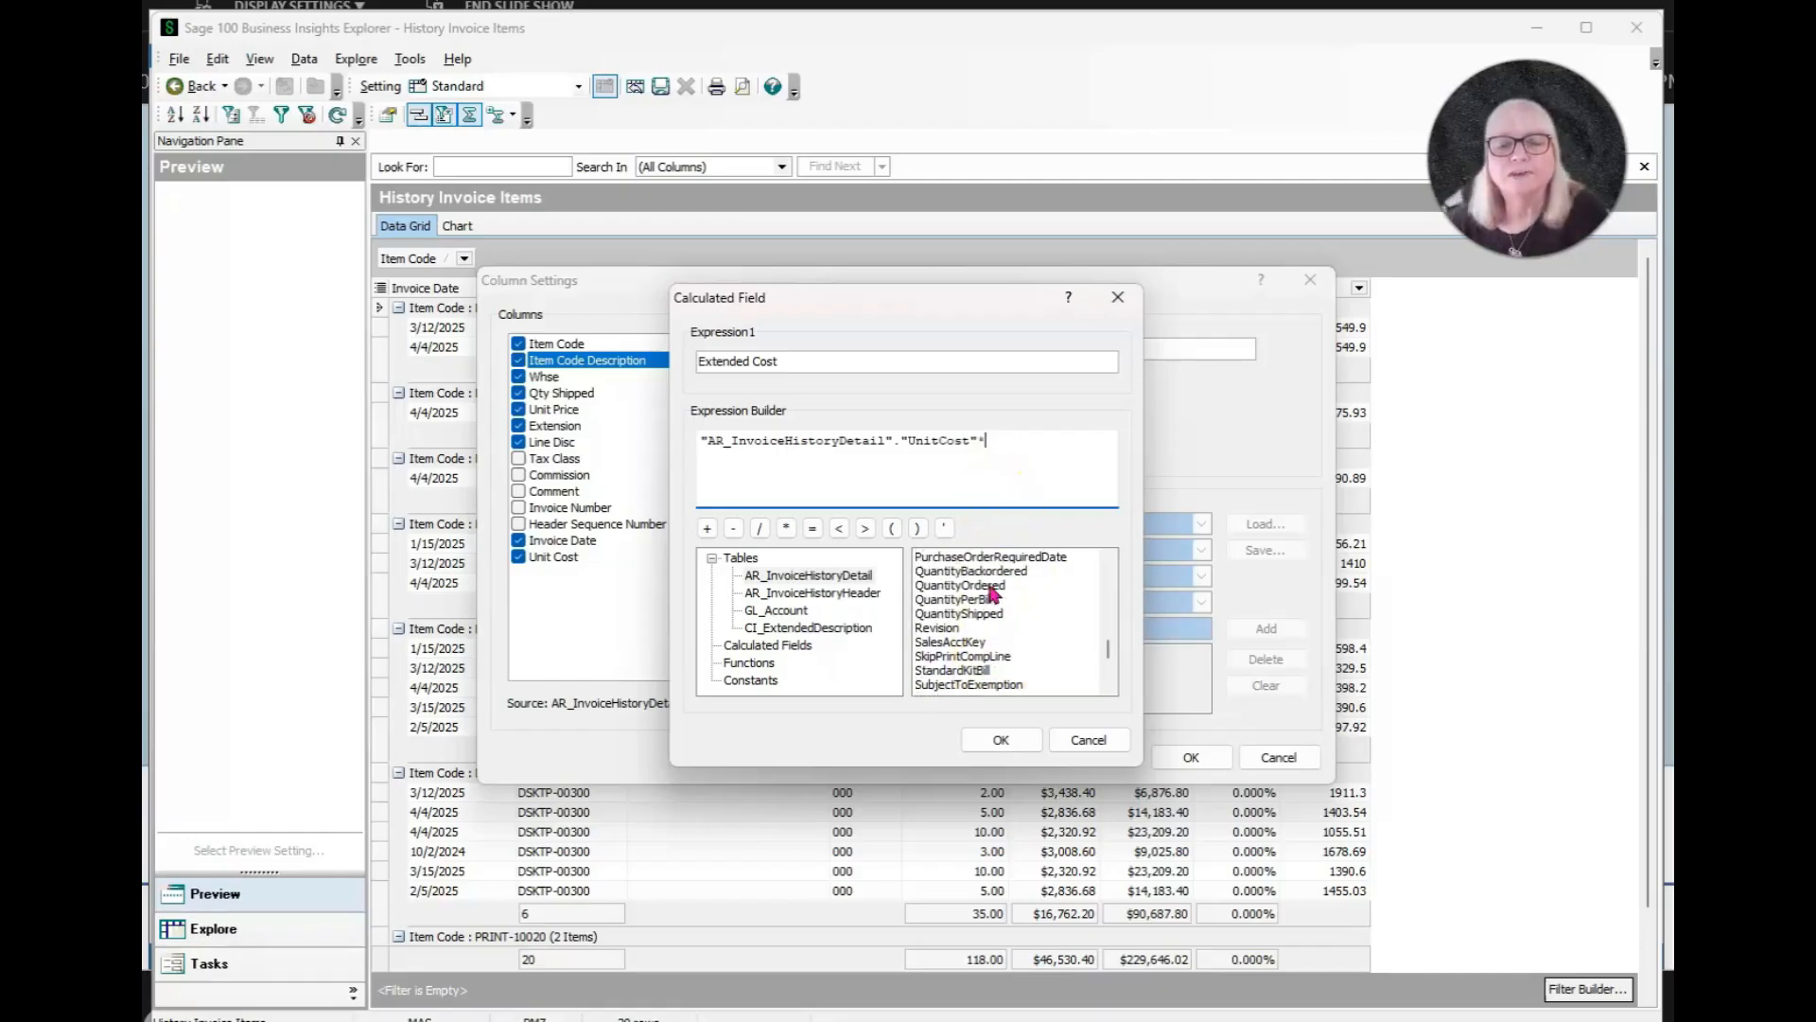
{"action": "double_click", "coordinate": [960, 614]}
{"action": "left_click", "coordinate": [1008, 737]}
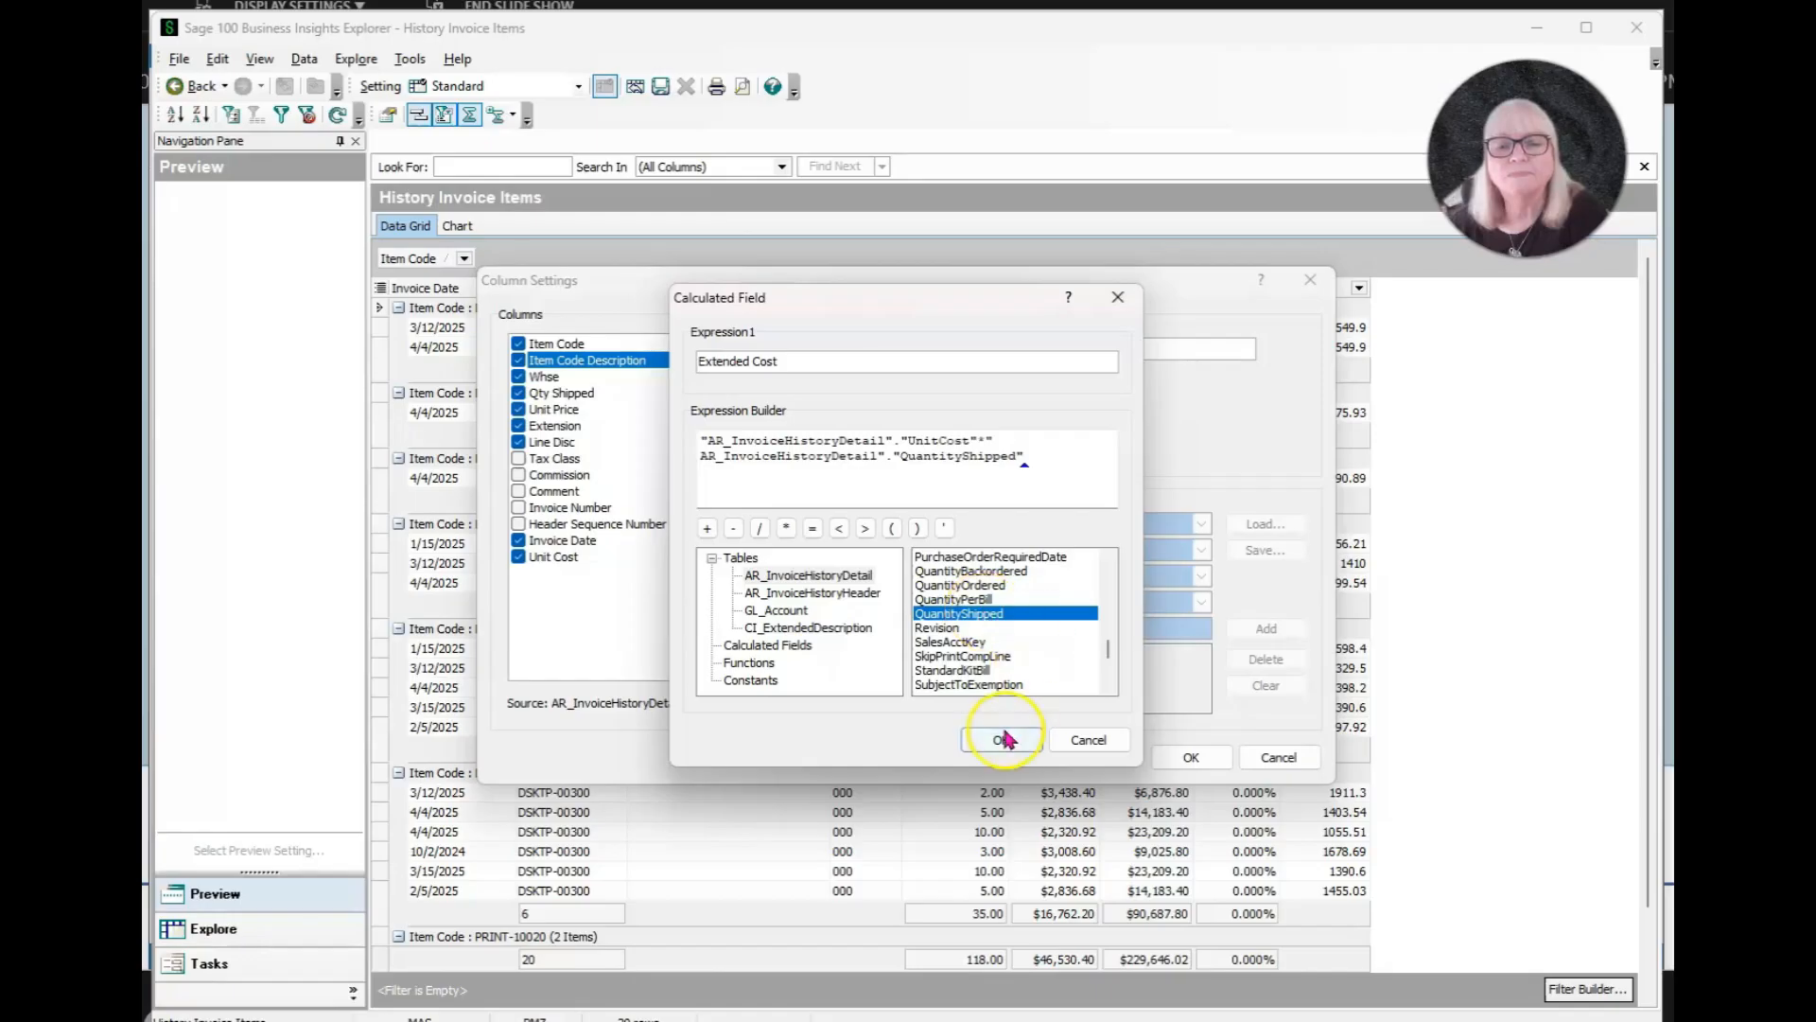
{"action": "left_click", "coordinate": [1194, 759]}
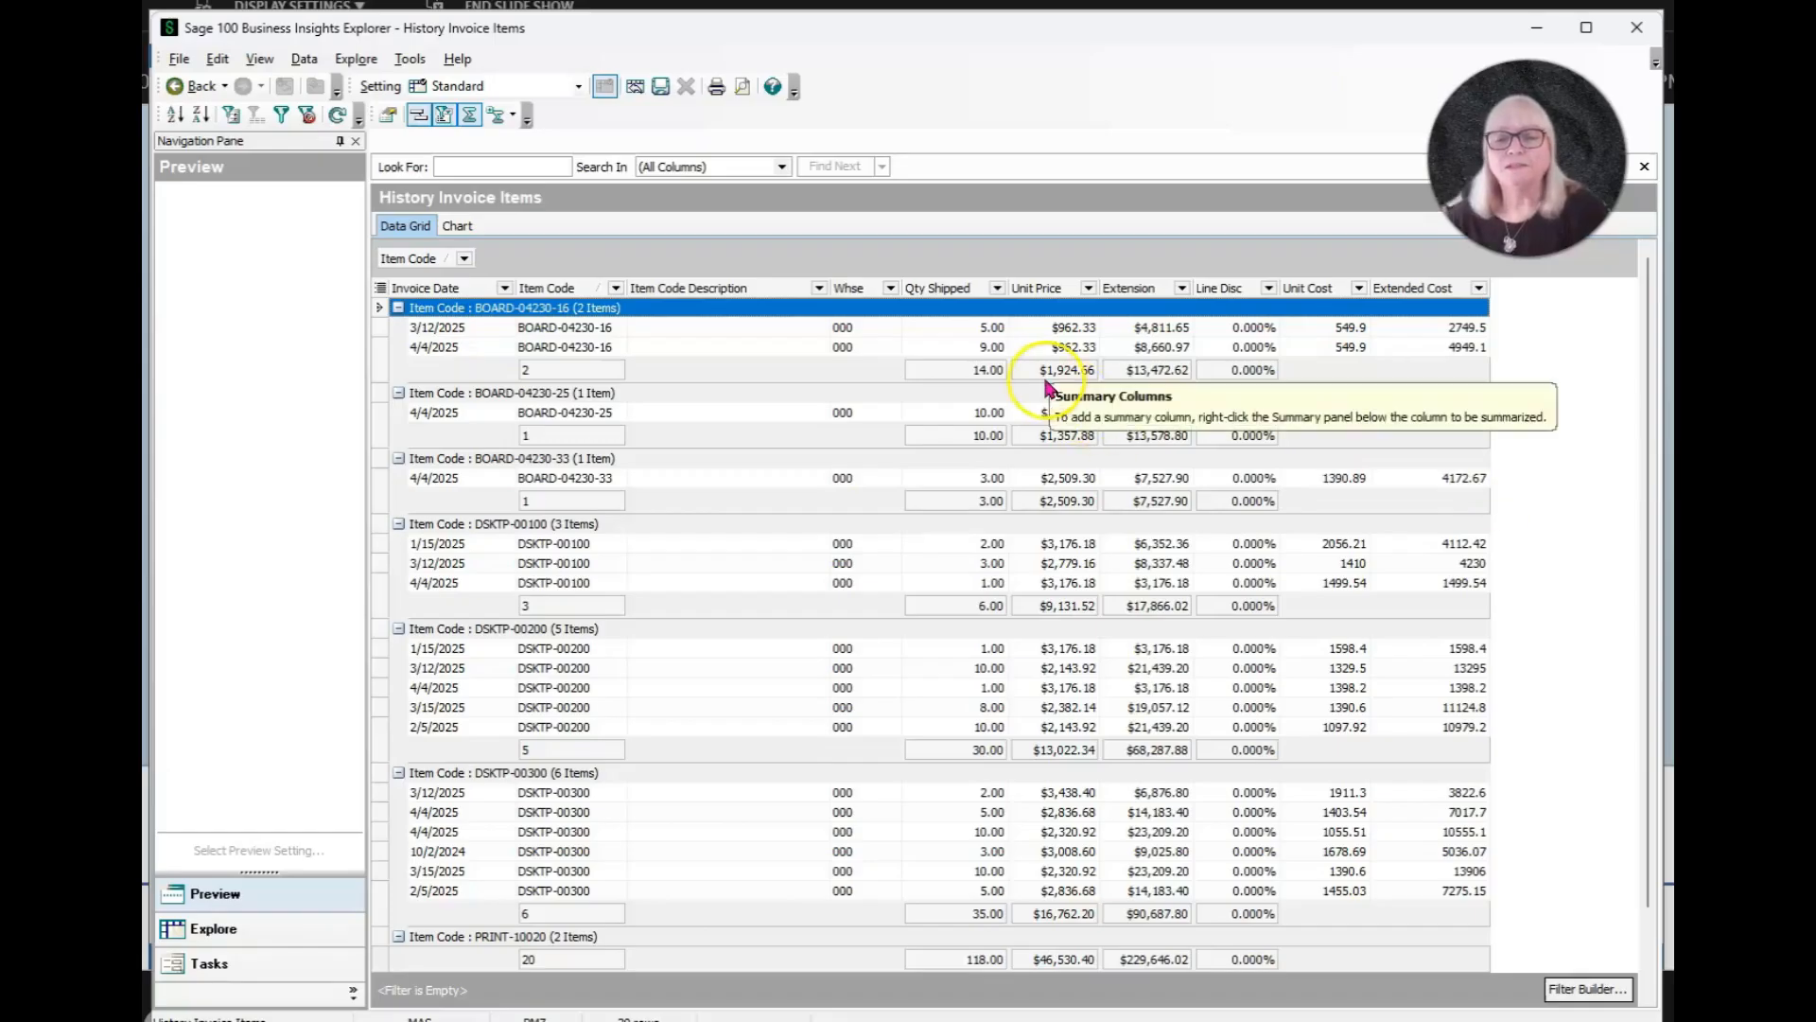
Step: Enable the column level formatter for the Unit Price column in the column settings
{"action": "right_click", "coordinate": [672, 296]}
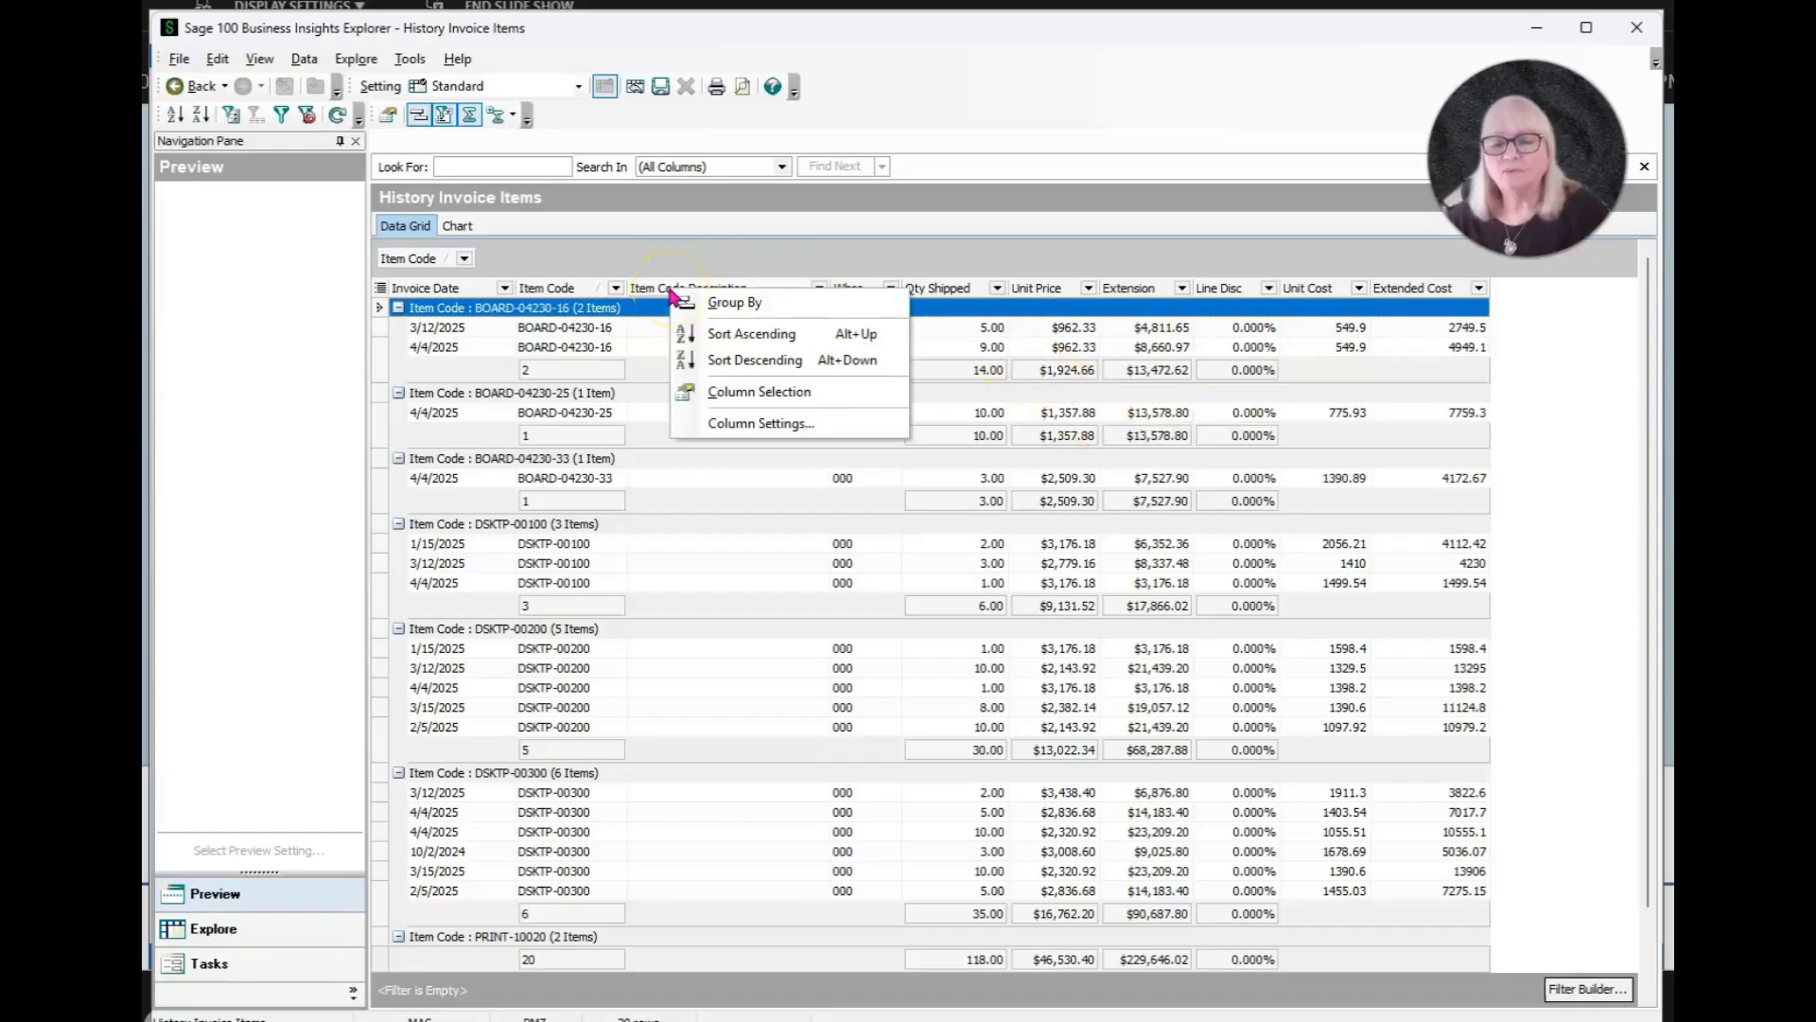
{"action": "left_click", "coordinate": [768, 420]}
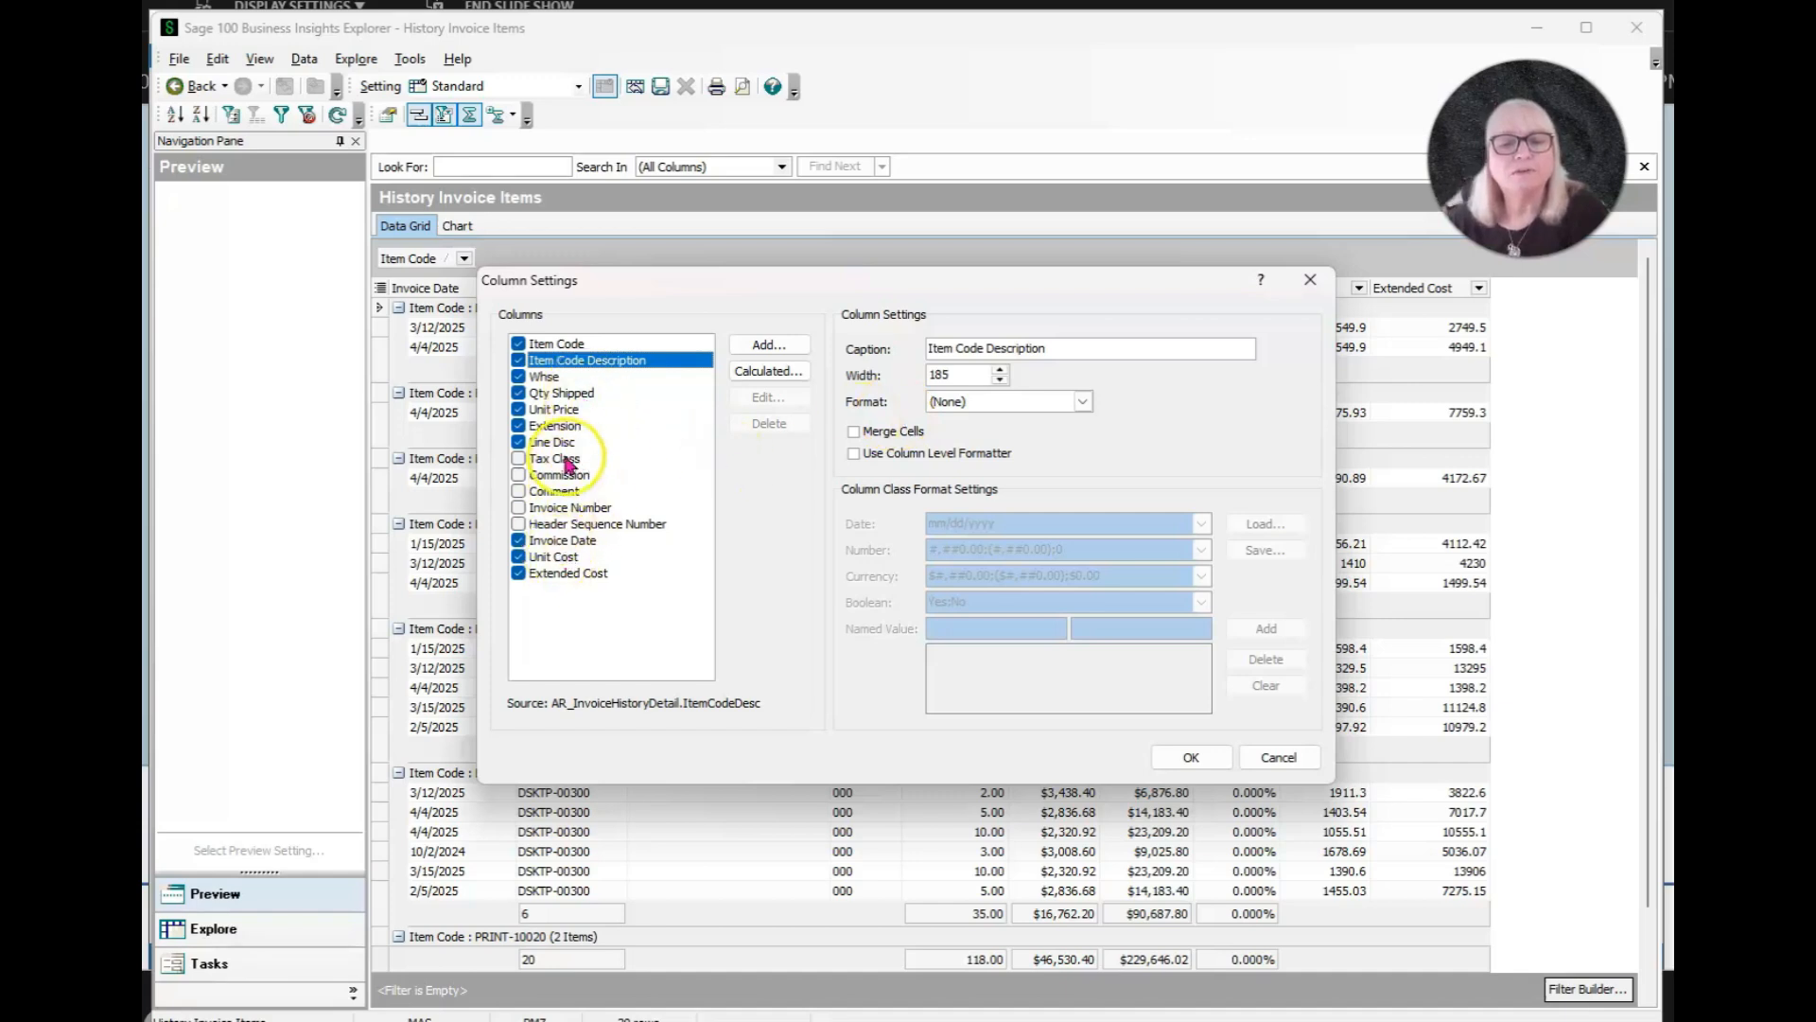
{"action": "left_click", "coordinate": [555, 411]}
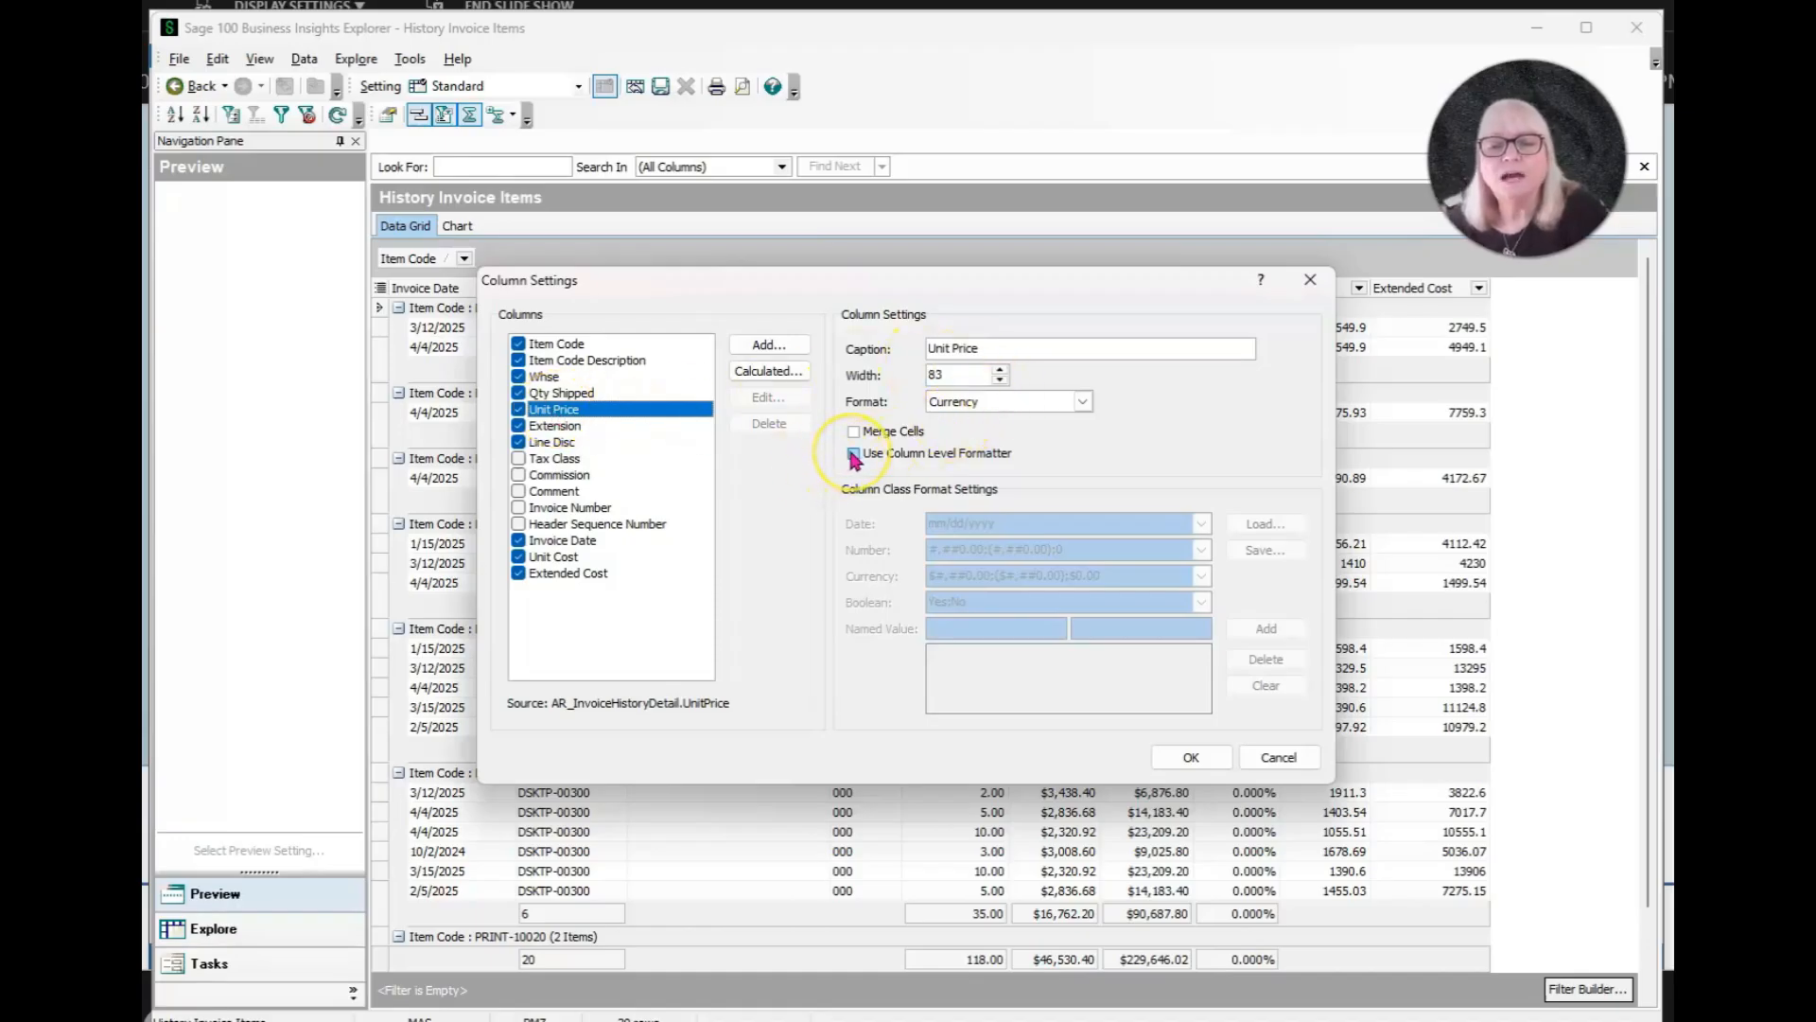
{"action": "left_click", "coordinate": [854, 454]}
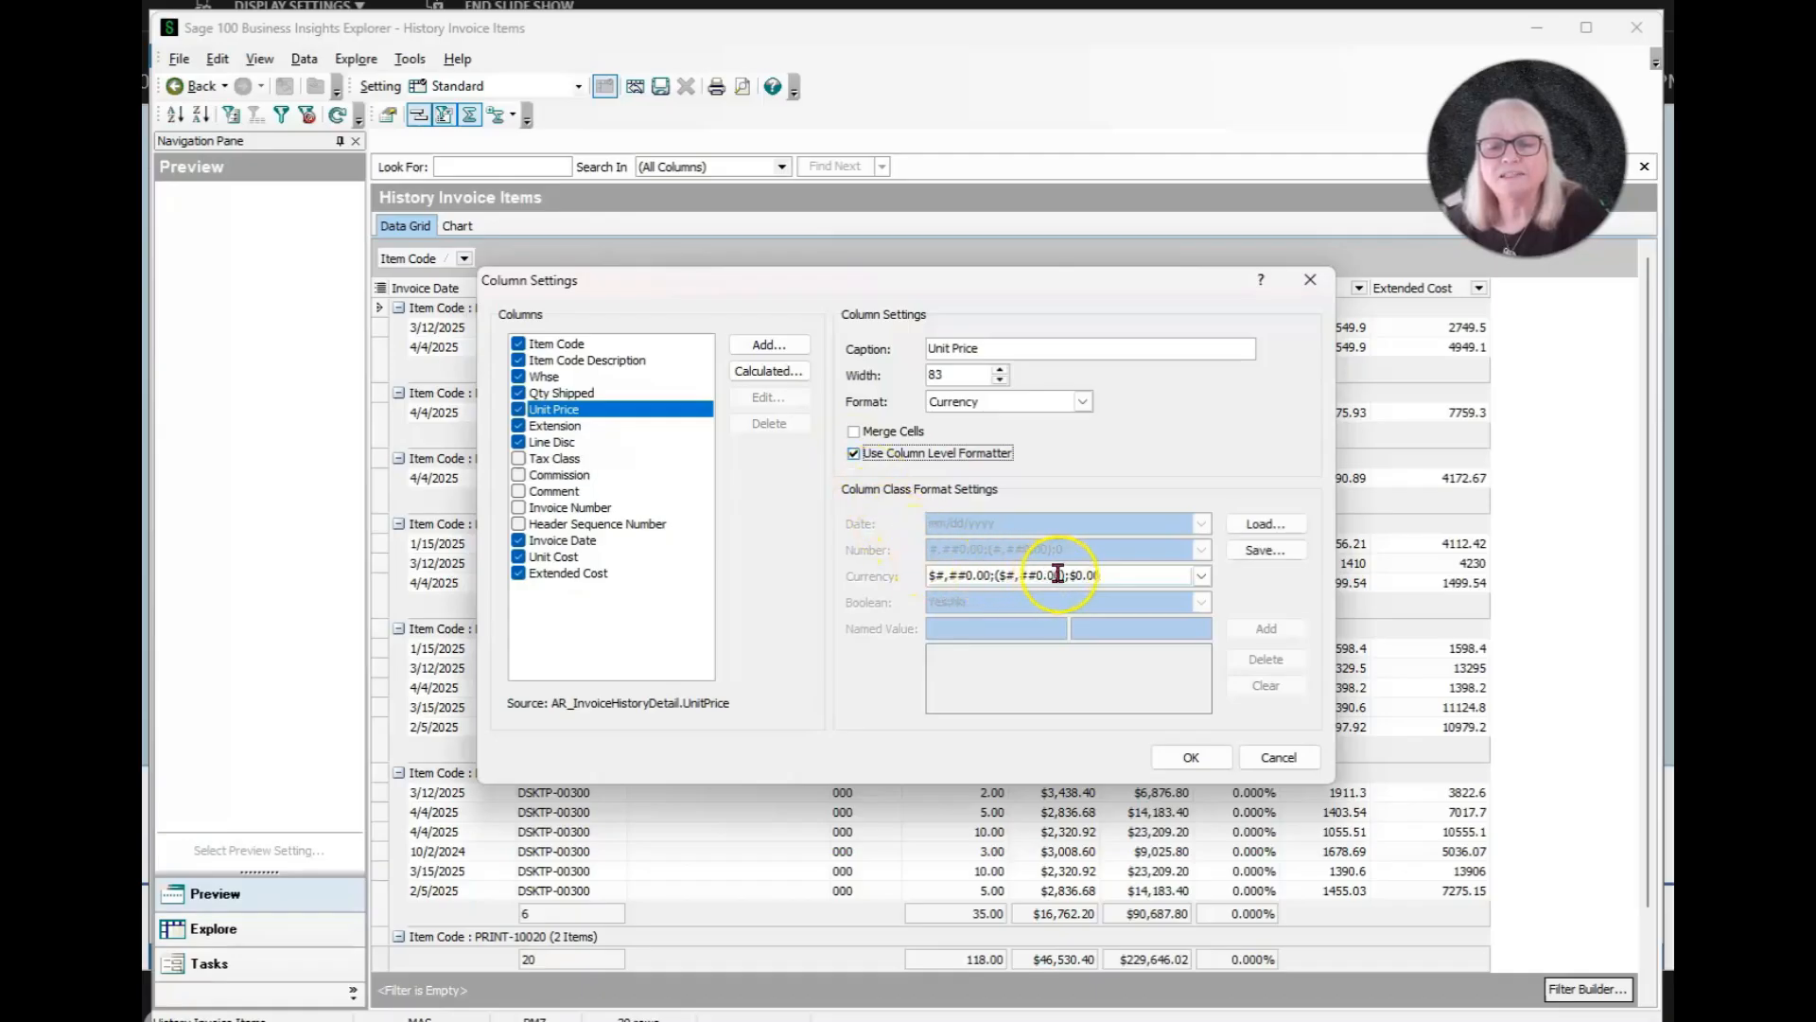
Step: Insert a Red color tag before the negative section of Unit Price's currency format and apply the column settings
{"action": "left_click_drag", "start_coordinate": [1063, 576], "coordinate": [993, 573]}
{"action": "right_click", "coordinate": [1028, 579]}
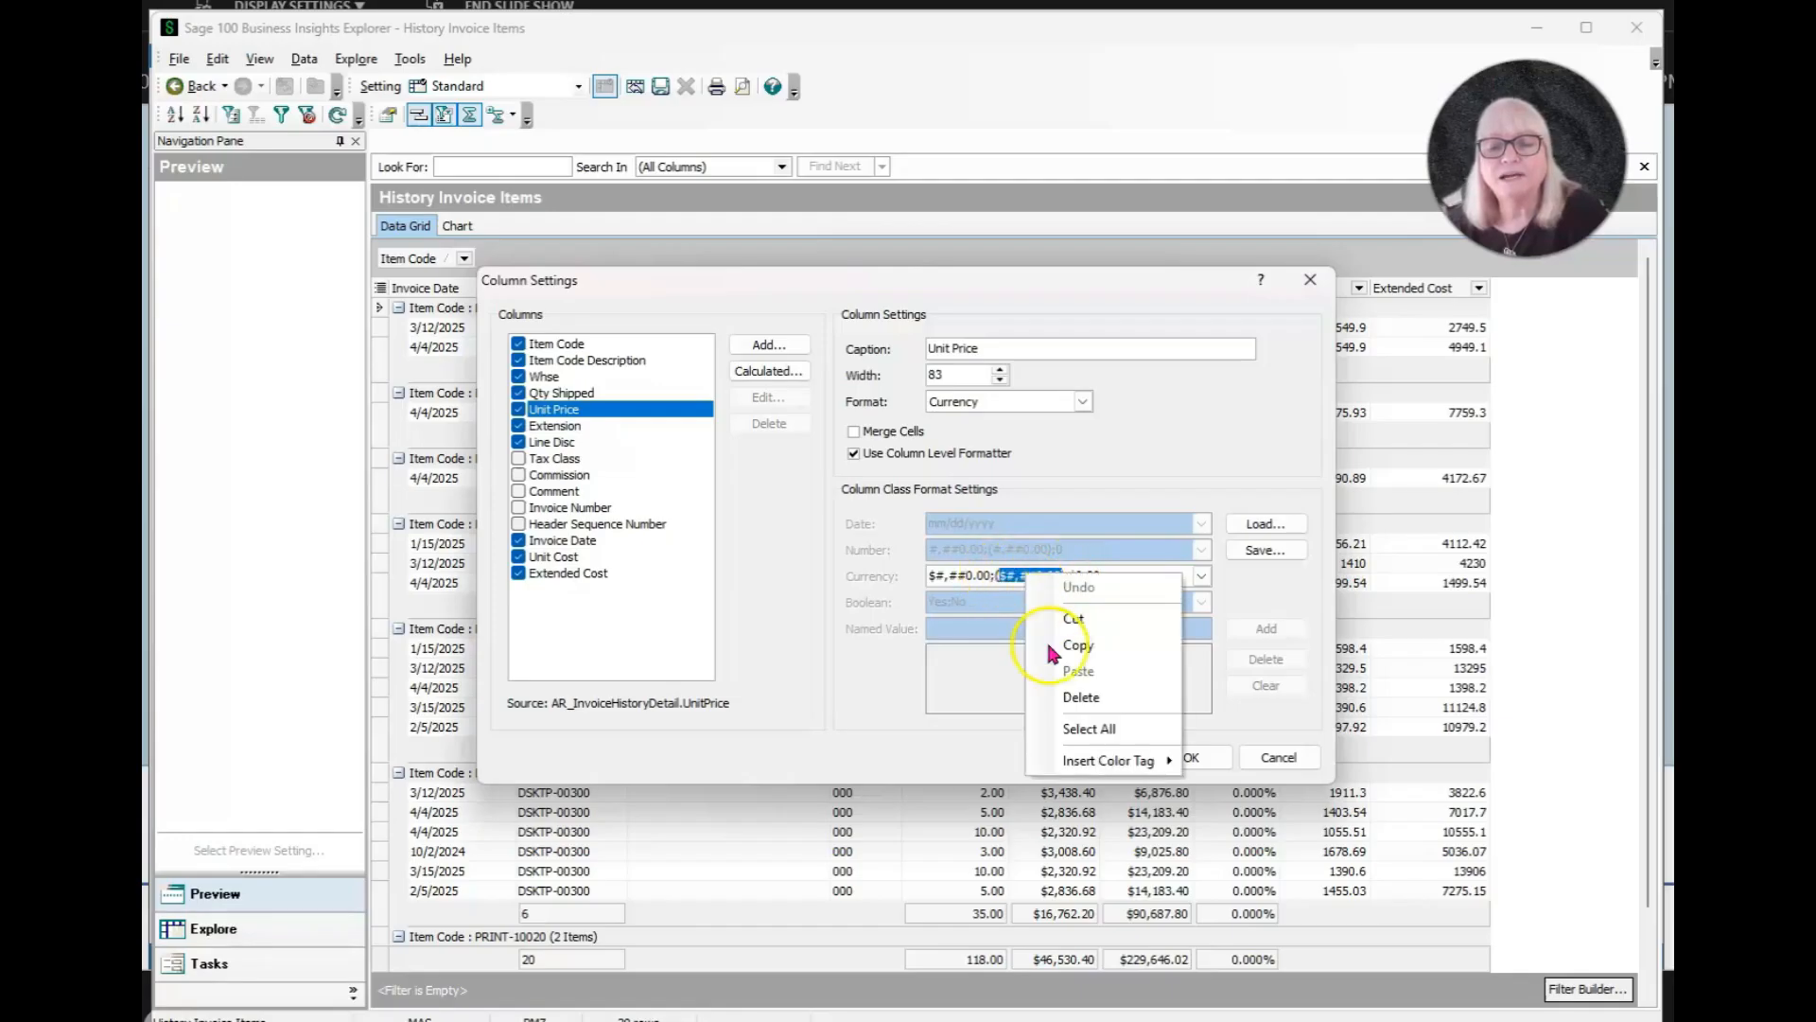
{"action": "mouse_move", "coordinate": [1116, 760]}
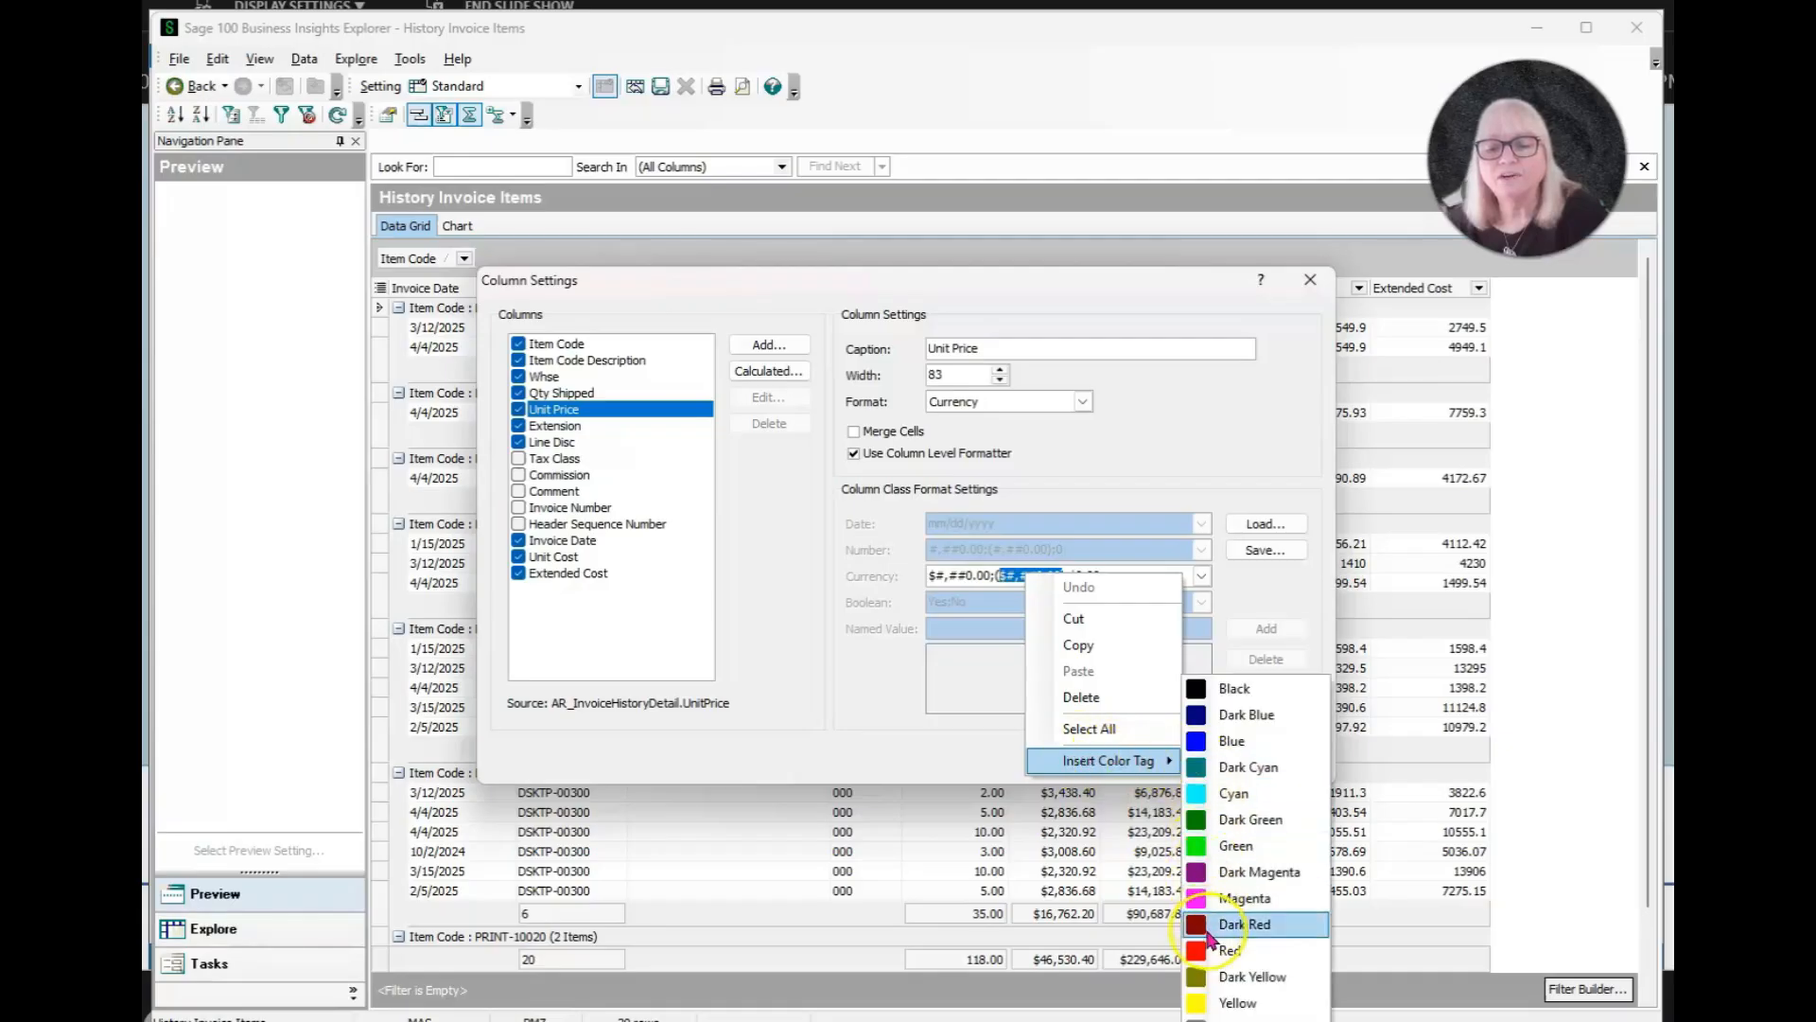
{"action": "left_click", "coordinate": [1230, 949]}
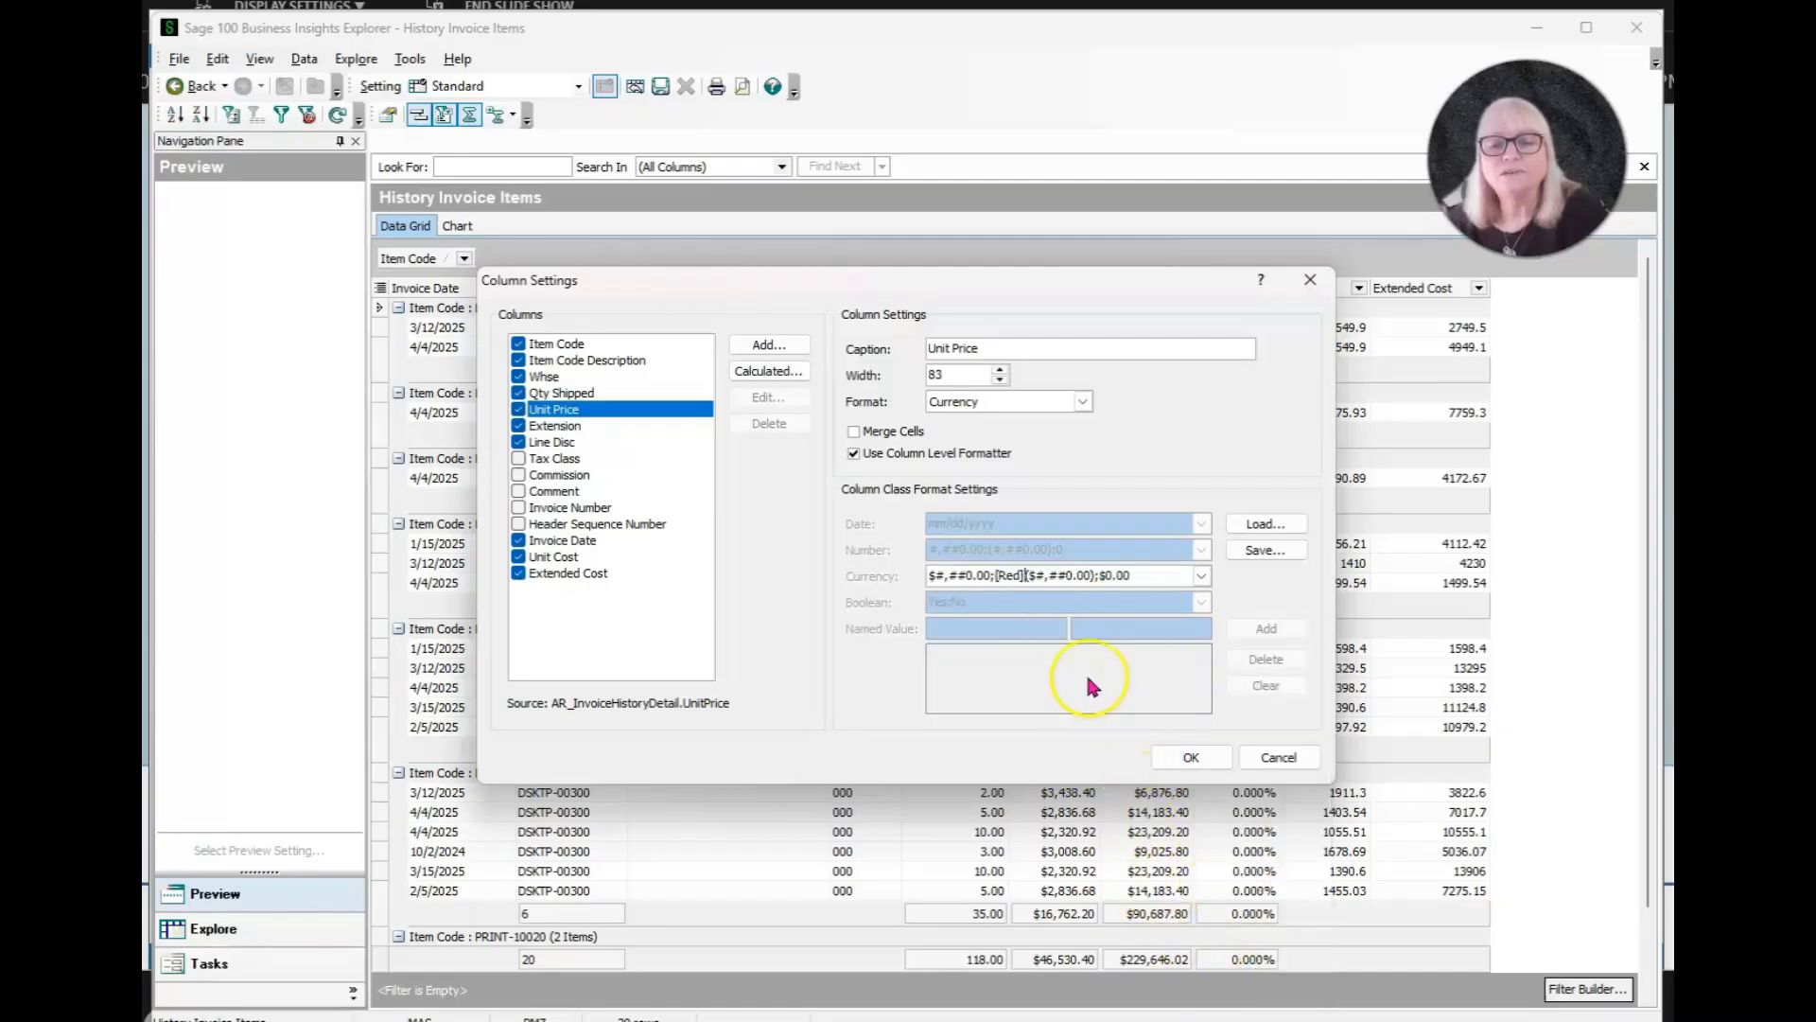
{"action": "left_click", "coordinate": [1191, 757]}
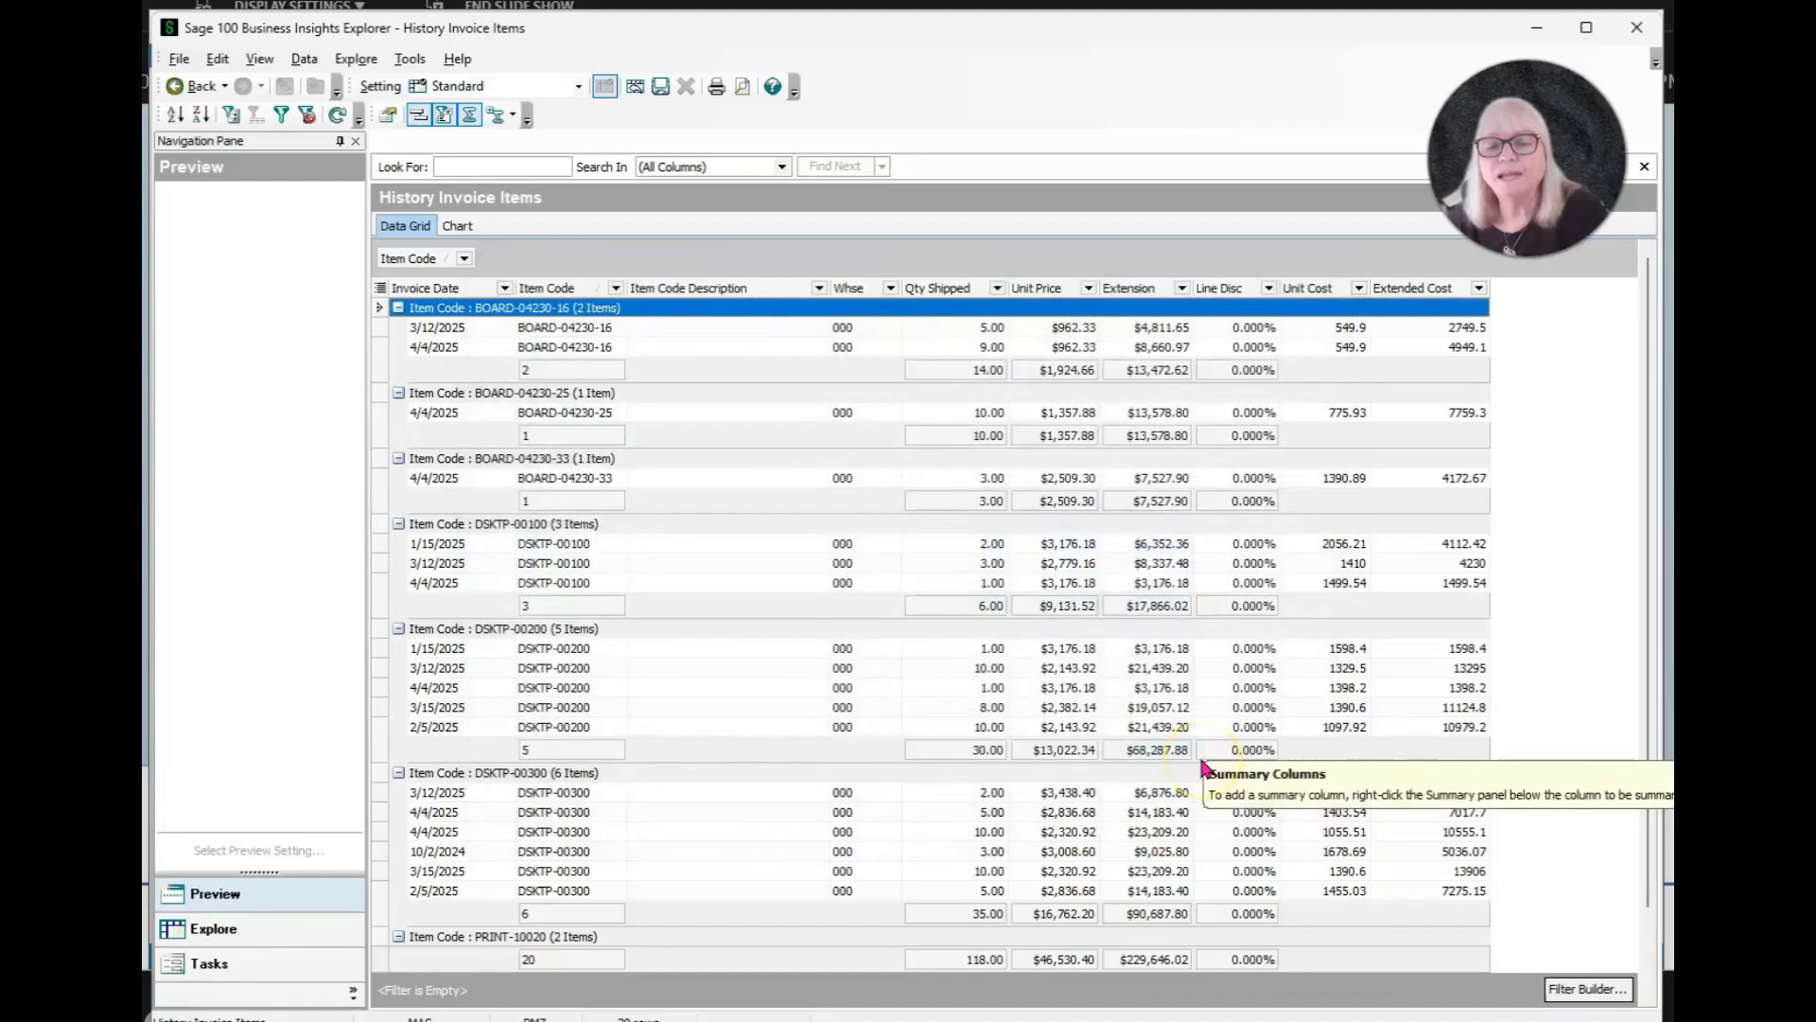
{"action": "scroll", "coordinate": [1174, 551], "scroll_direction": "down", "scroll_amount": 2}
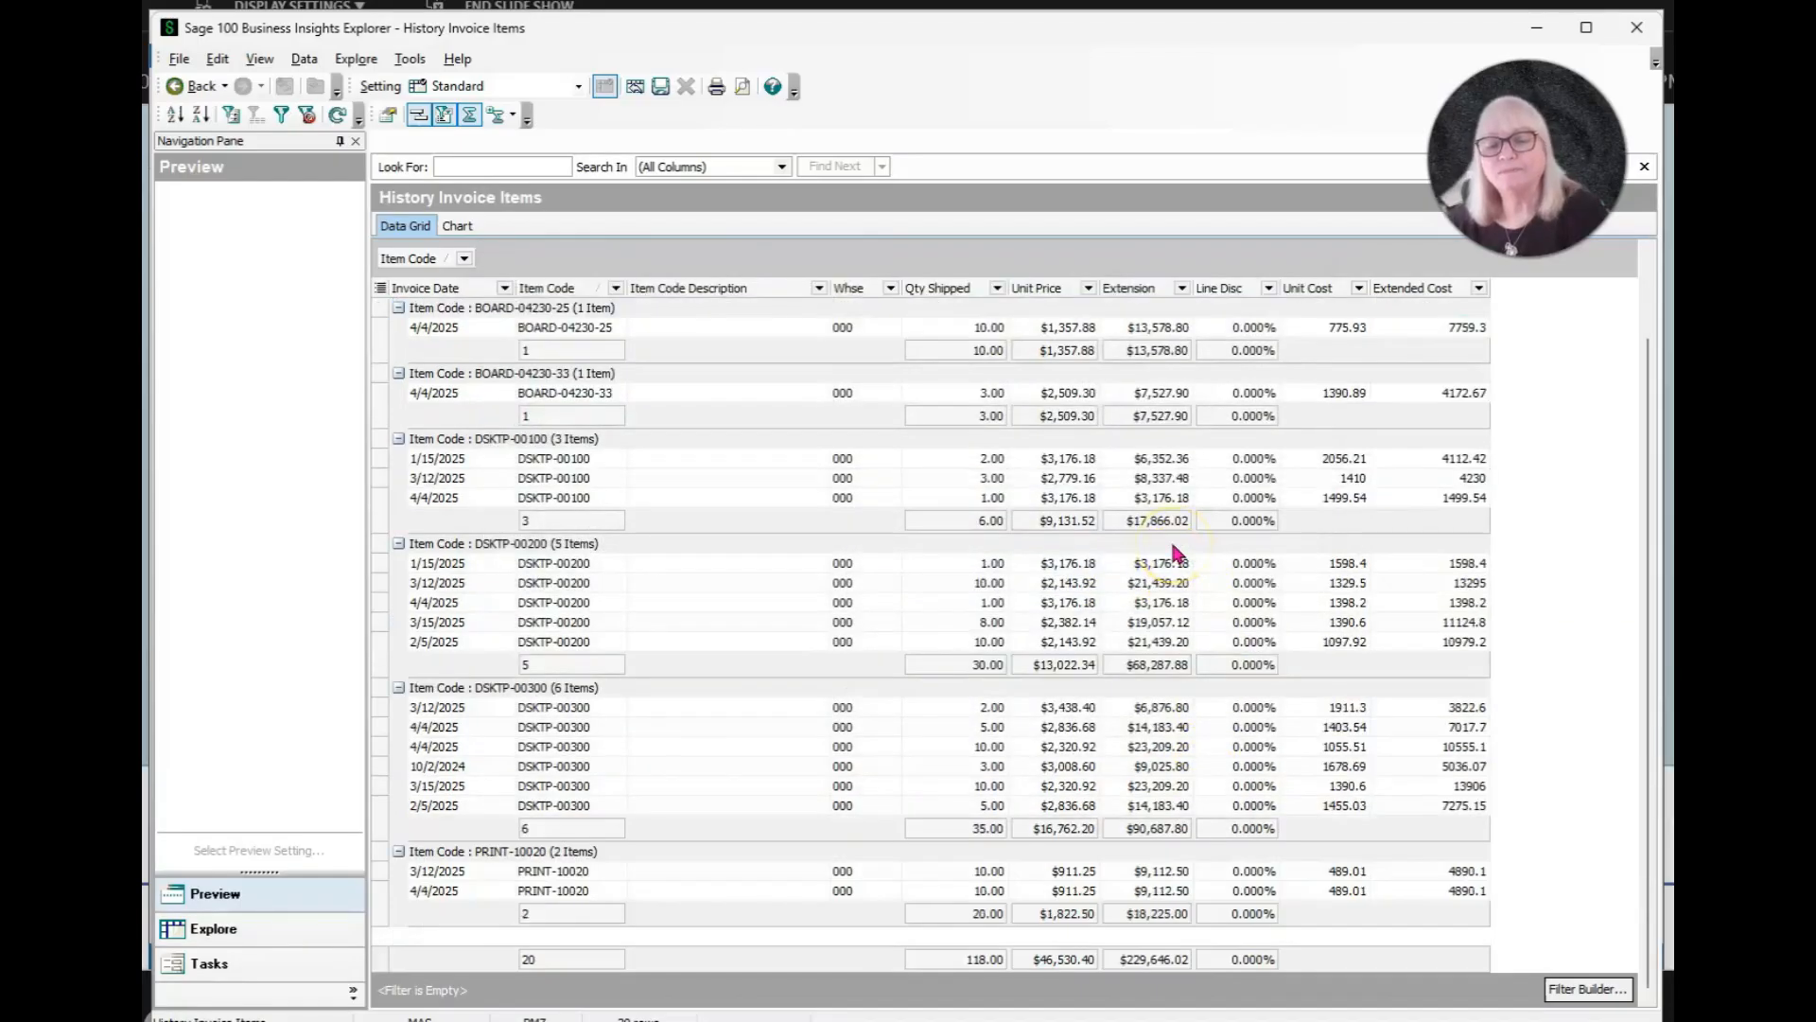
{"action": "scroll", "coordinate": [1174, 552], "scroll_direction": "up", "scroll_amount": 2}
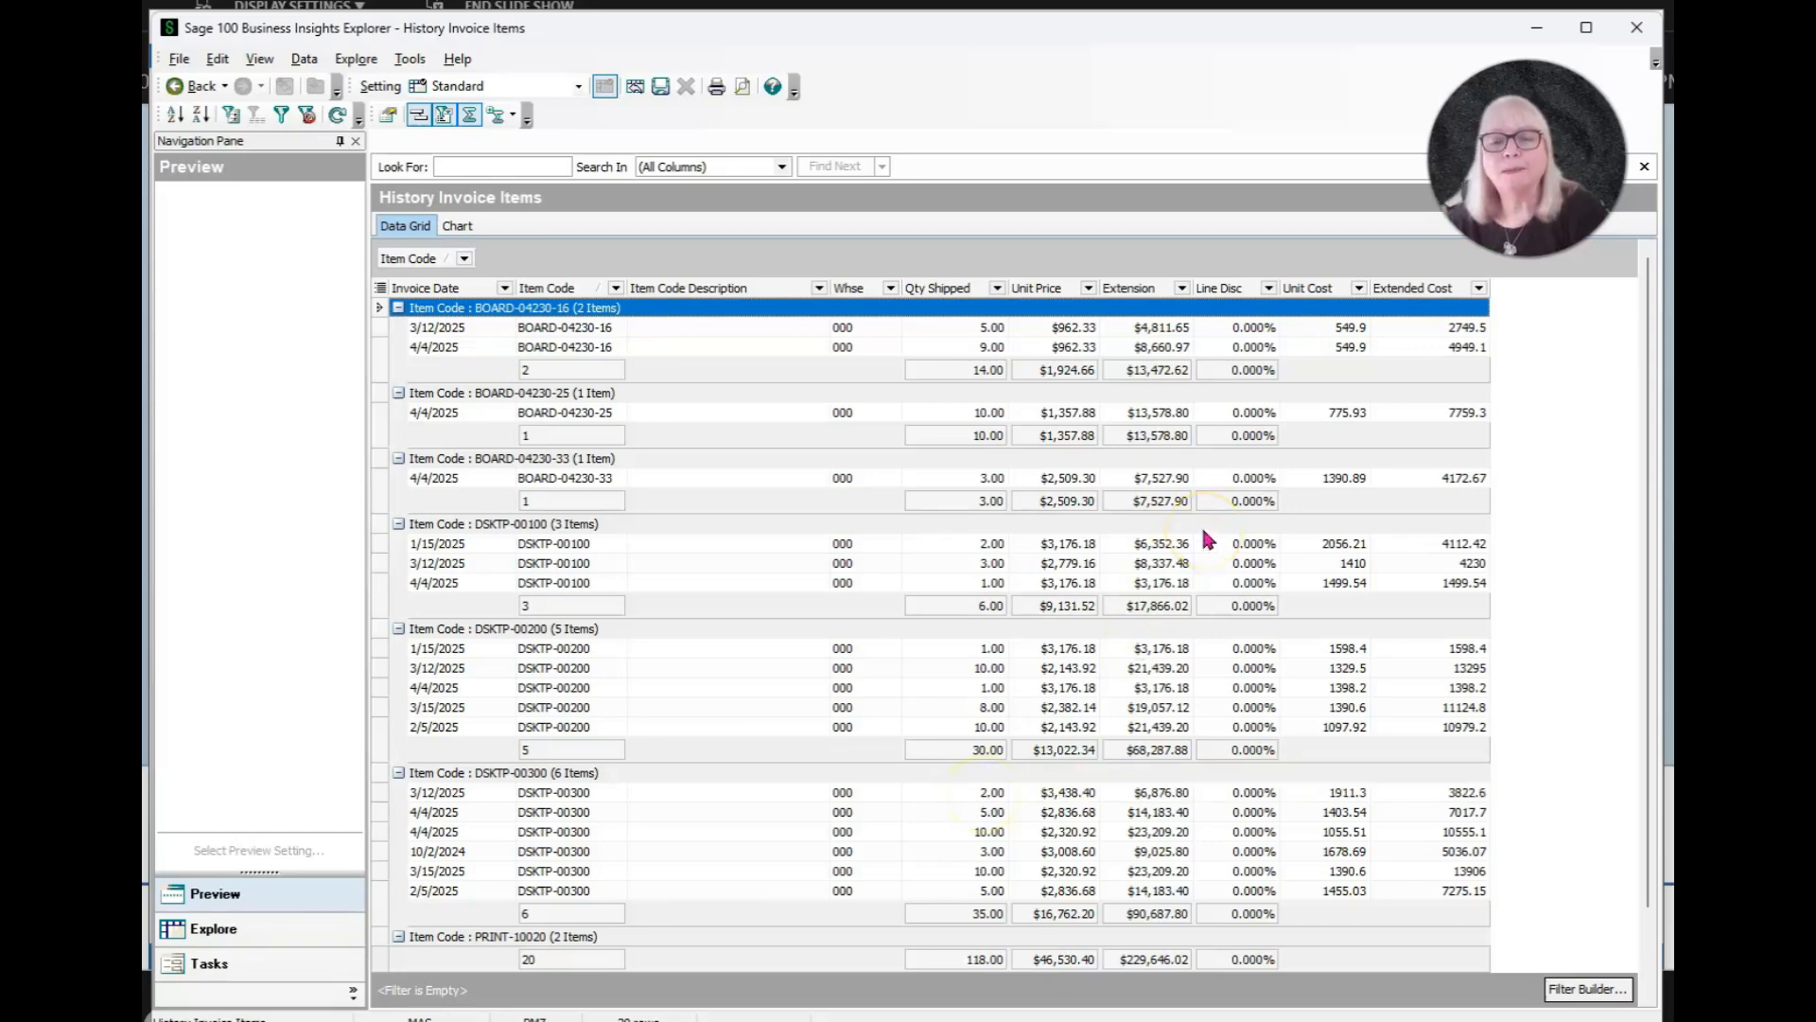
{"action": "scroll", "coordinate": [1208, 539], "scroll_direction": "down", "scroll_amount": 2}
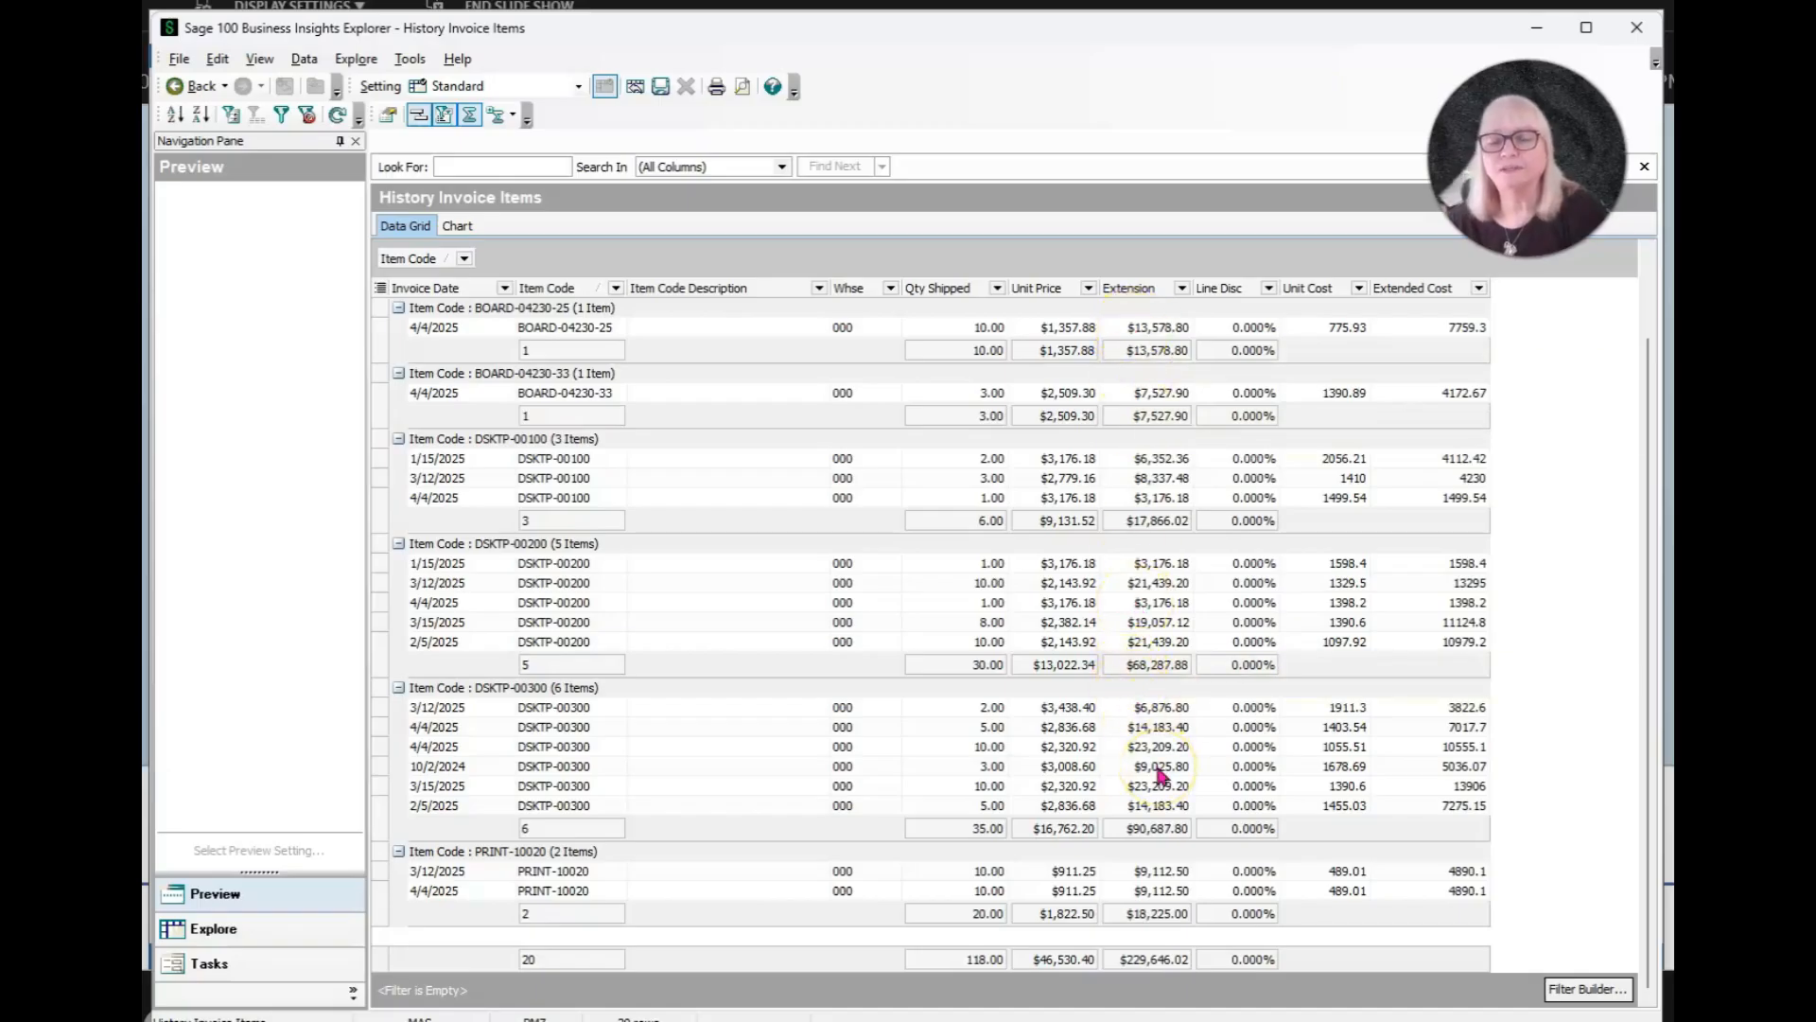
{"action": "scroll", "coordinate": [1159, 771], "scroll_direction": "up", "scroll_amount": 2}
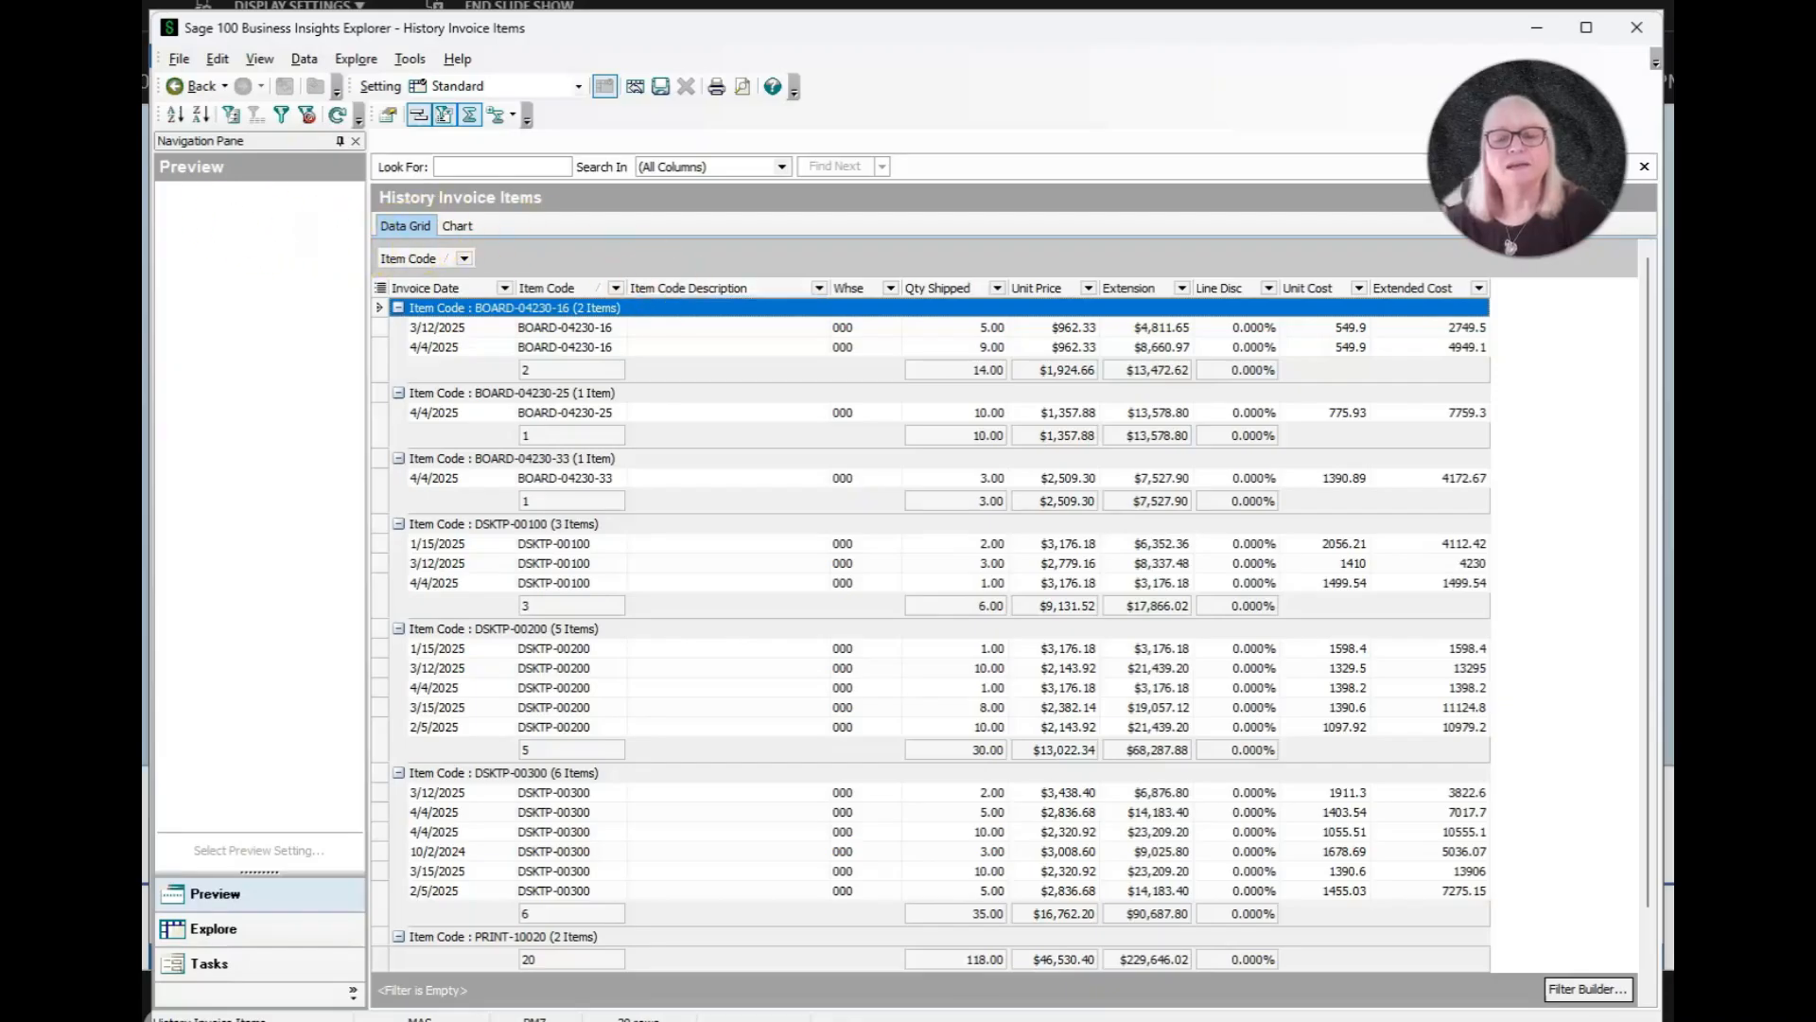
Step: Save the customized grid layout as a public setting named #2 View and check it in the list of settings
{"action": "left_click", "coordinate": [178, 60]}
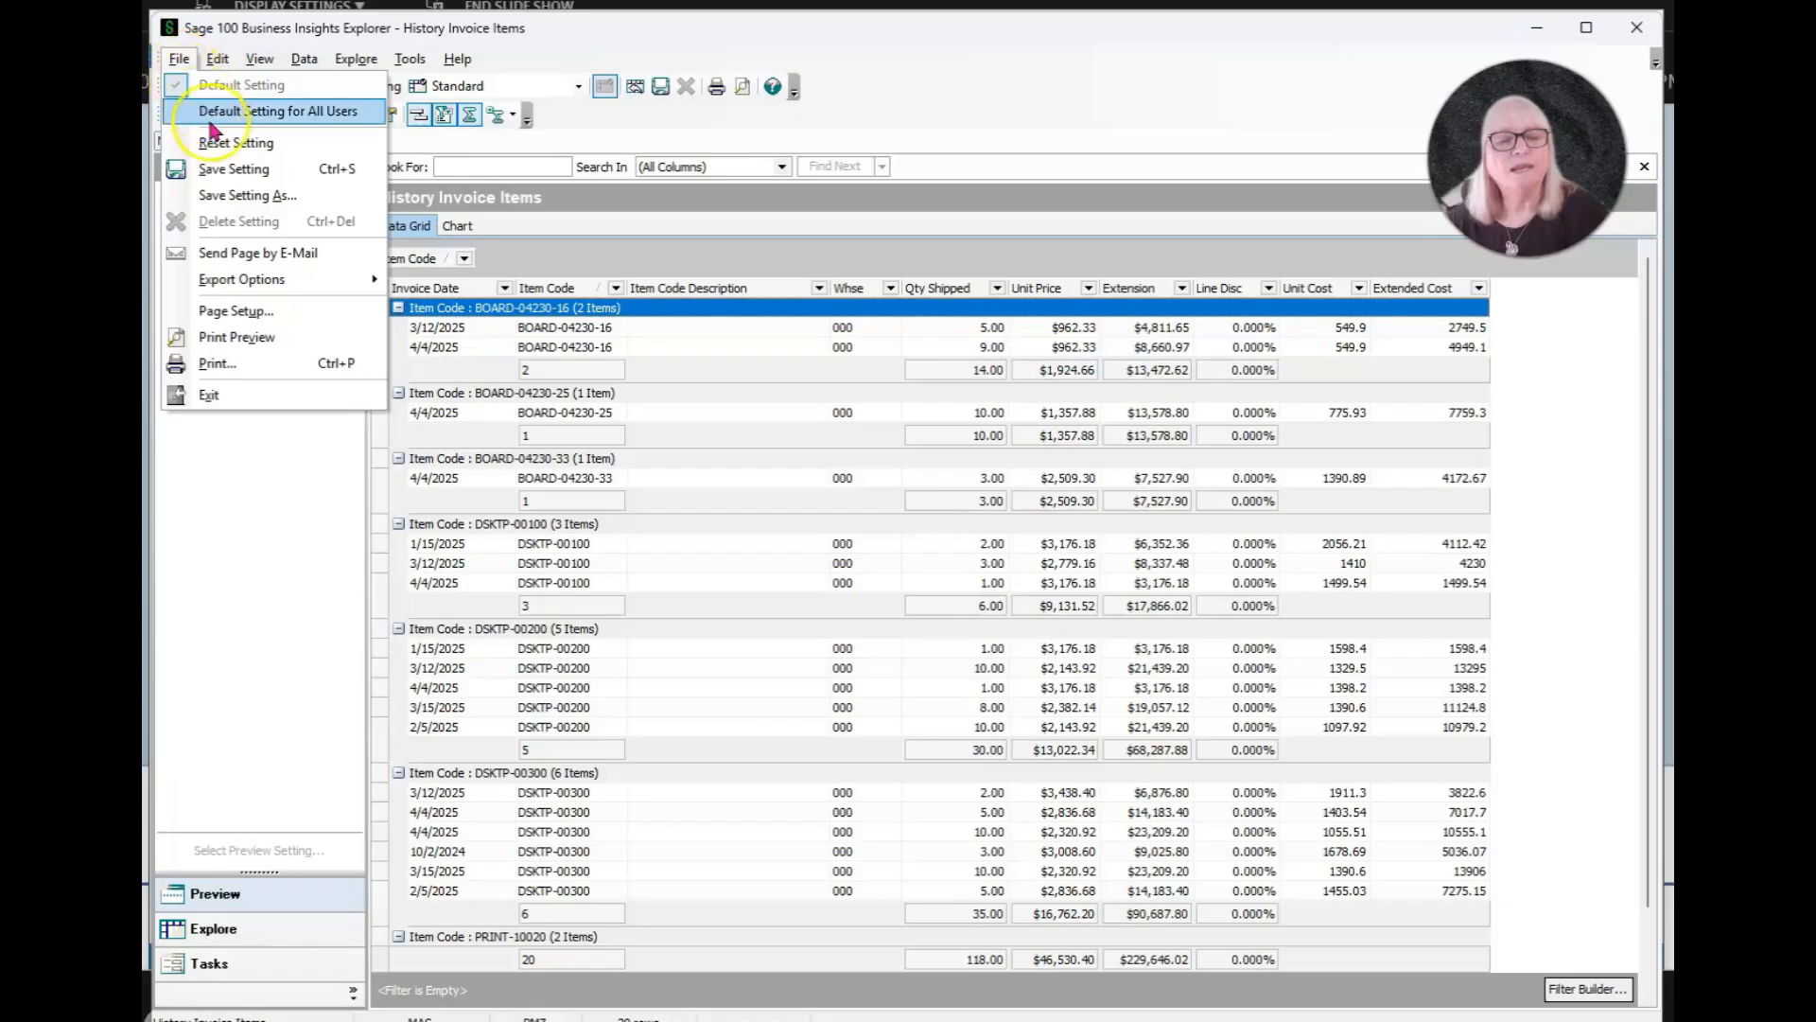
{"action": "left_click", "coordinate": [237, 196]}
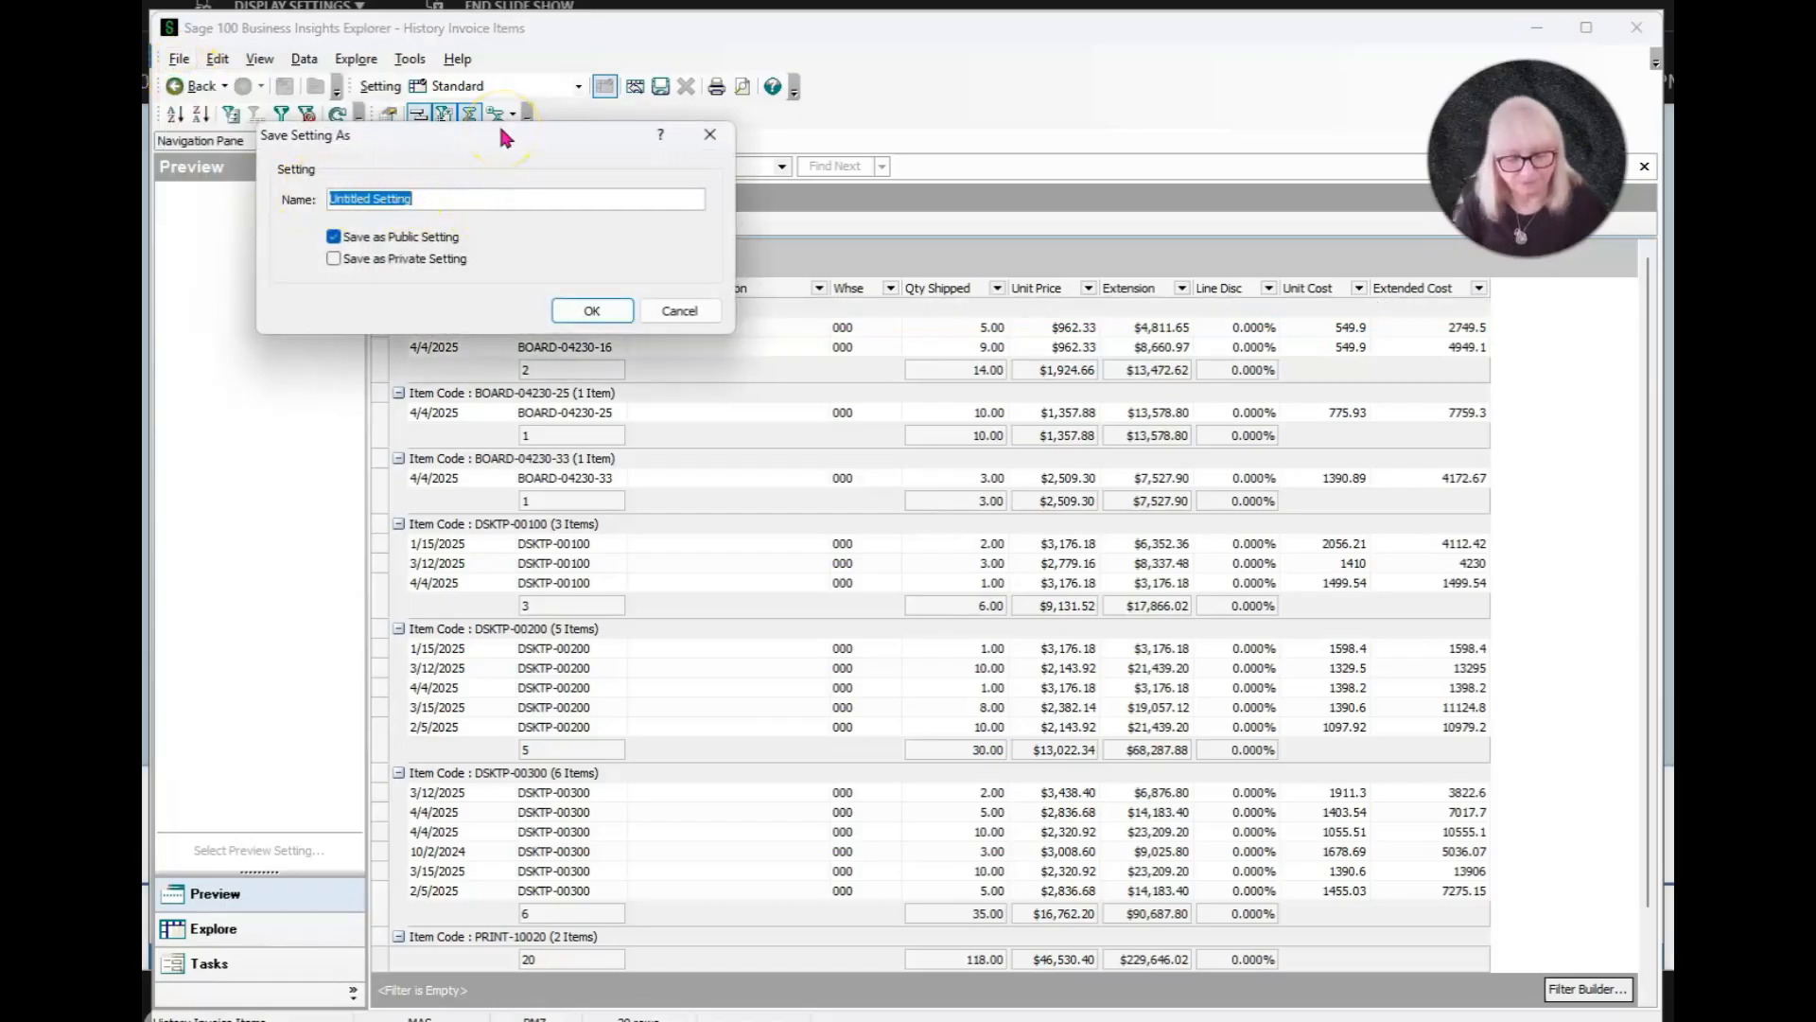
{"action": "type", "text": "#2 View"}
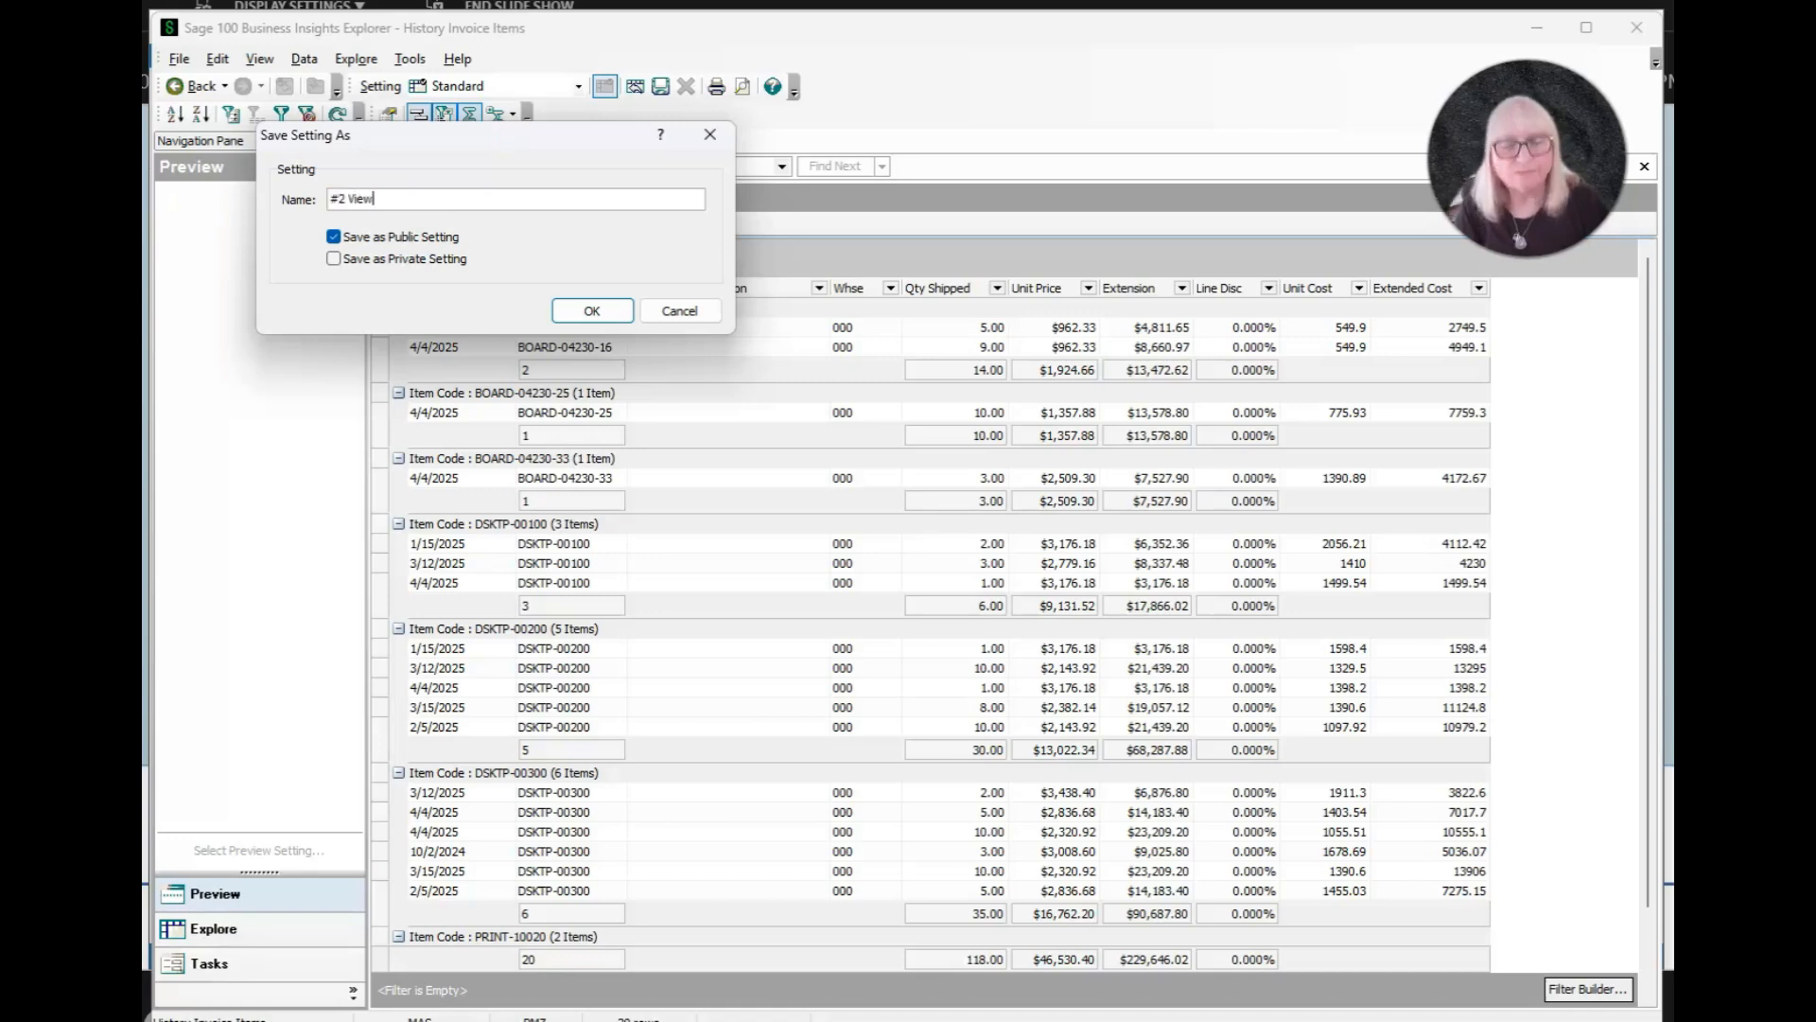
{"action": "key", "text": "Return"}
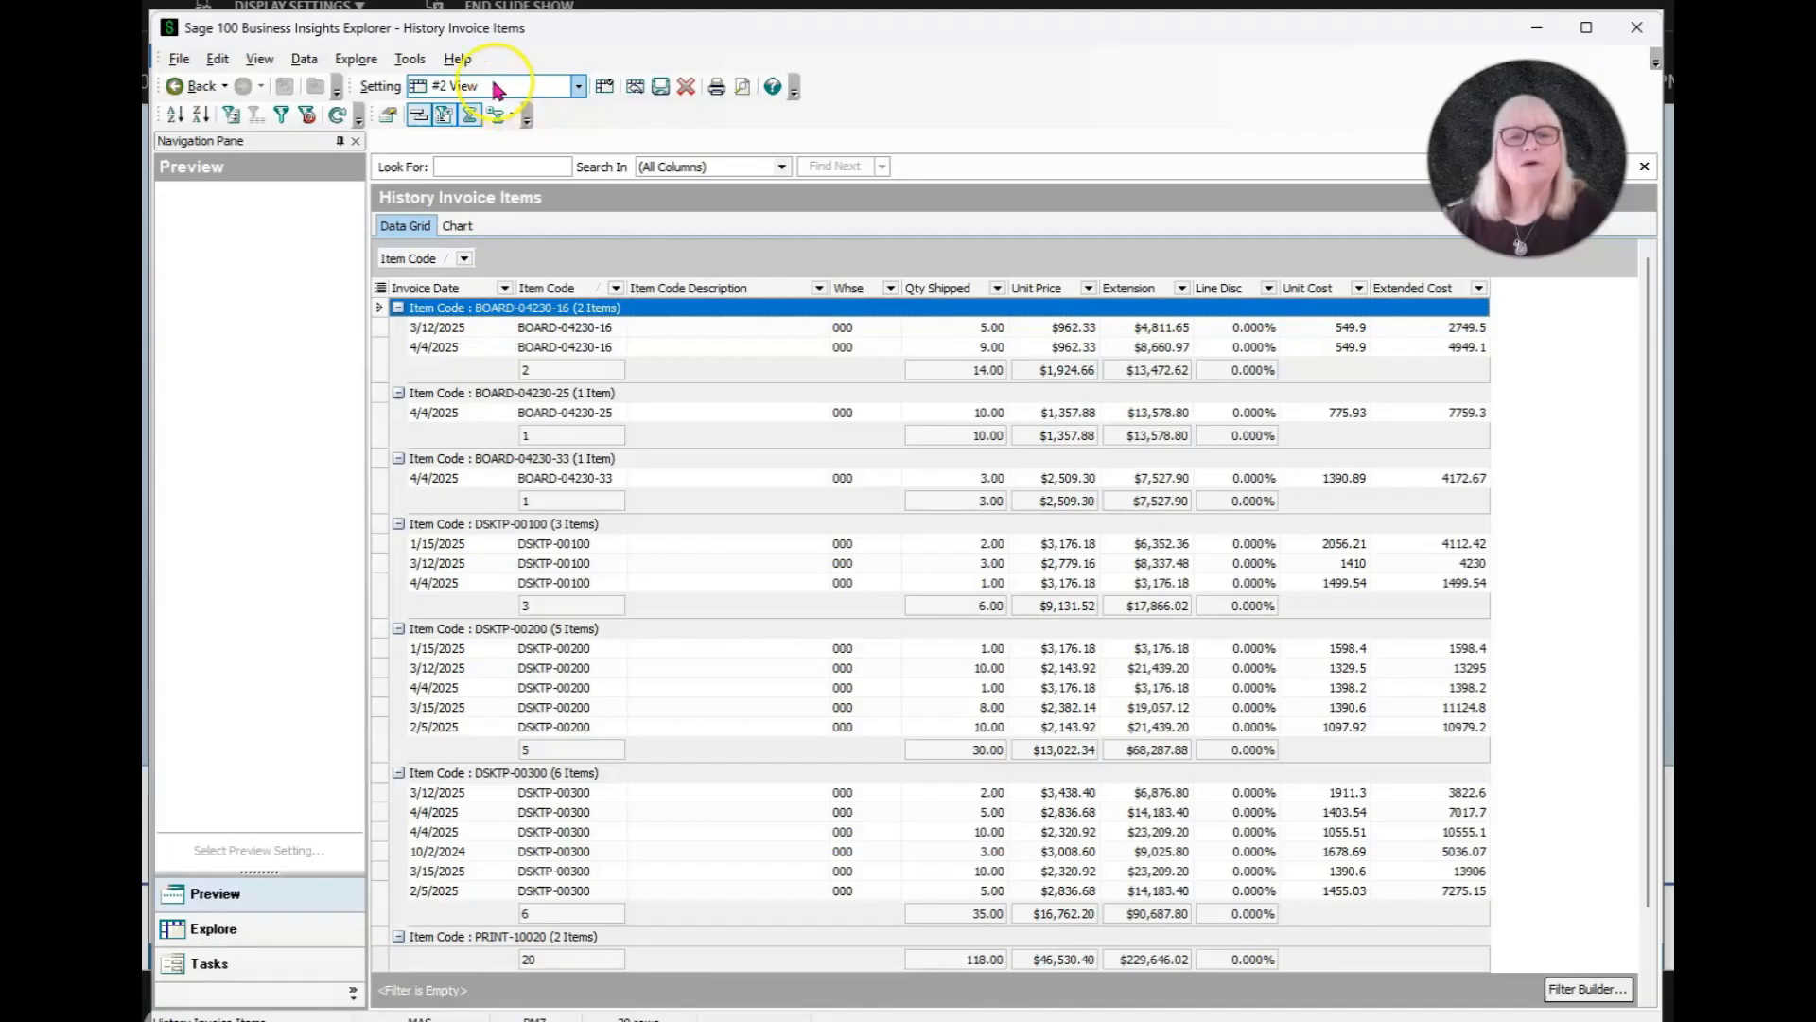
{"action": "left_click", "coordinate": [579, 87]}
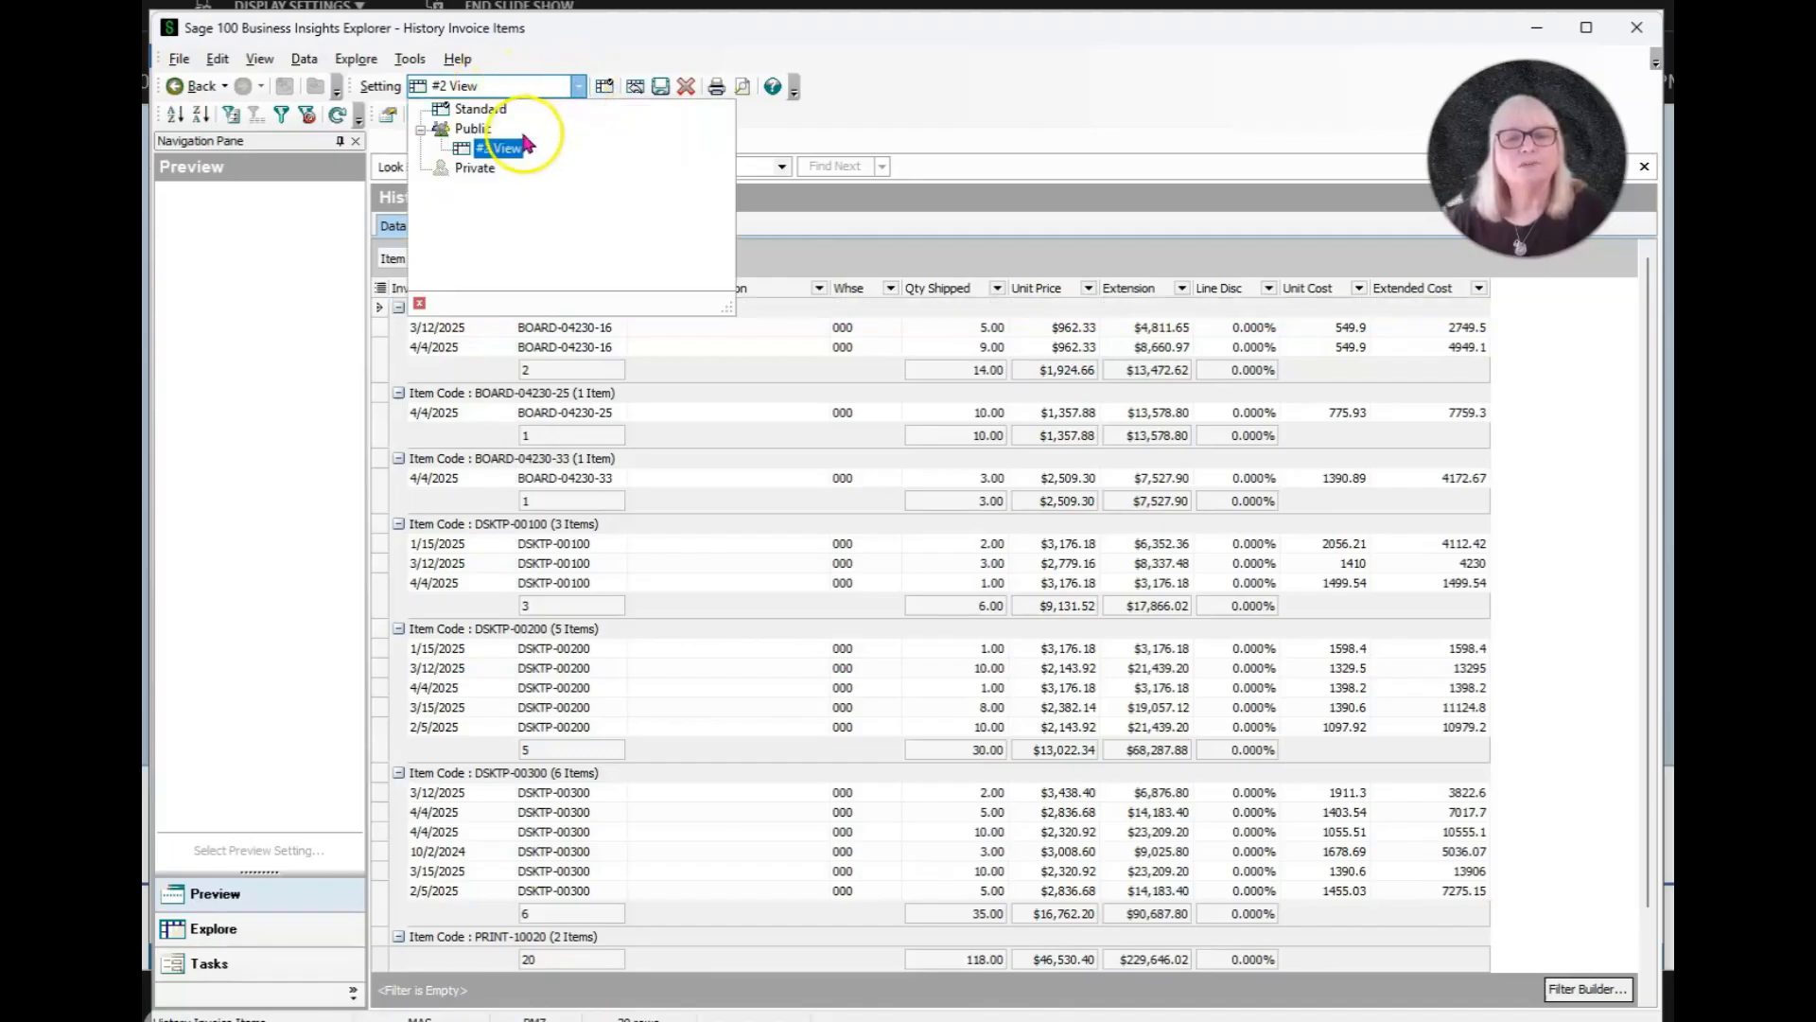
{"action": "left_click", "coordinate": [579, 87]}
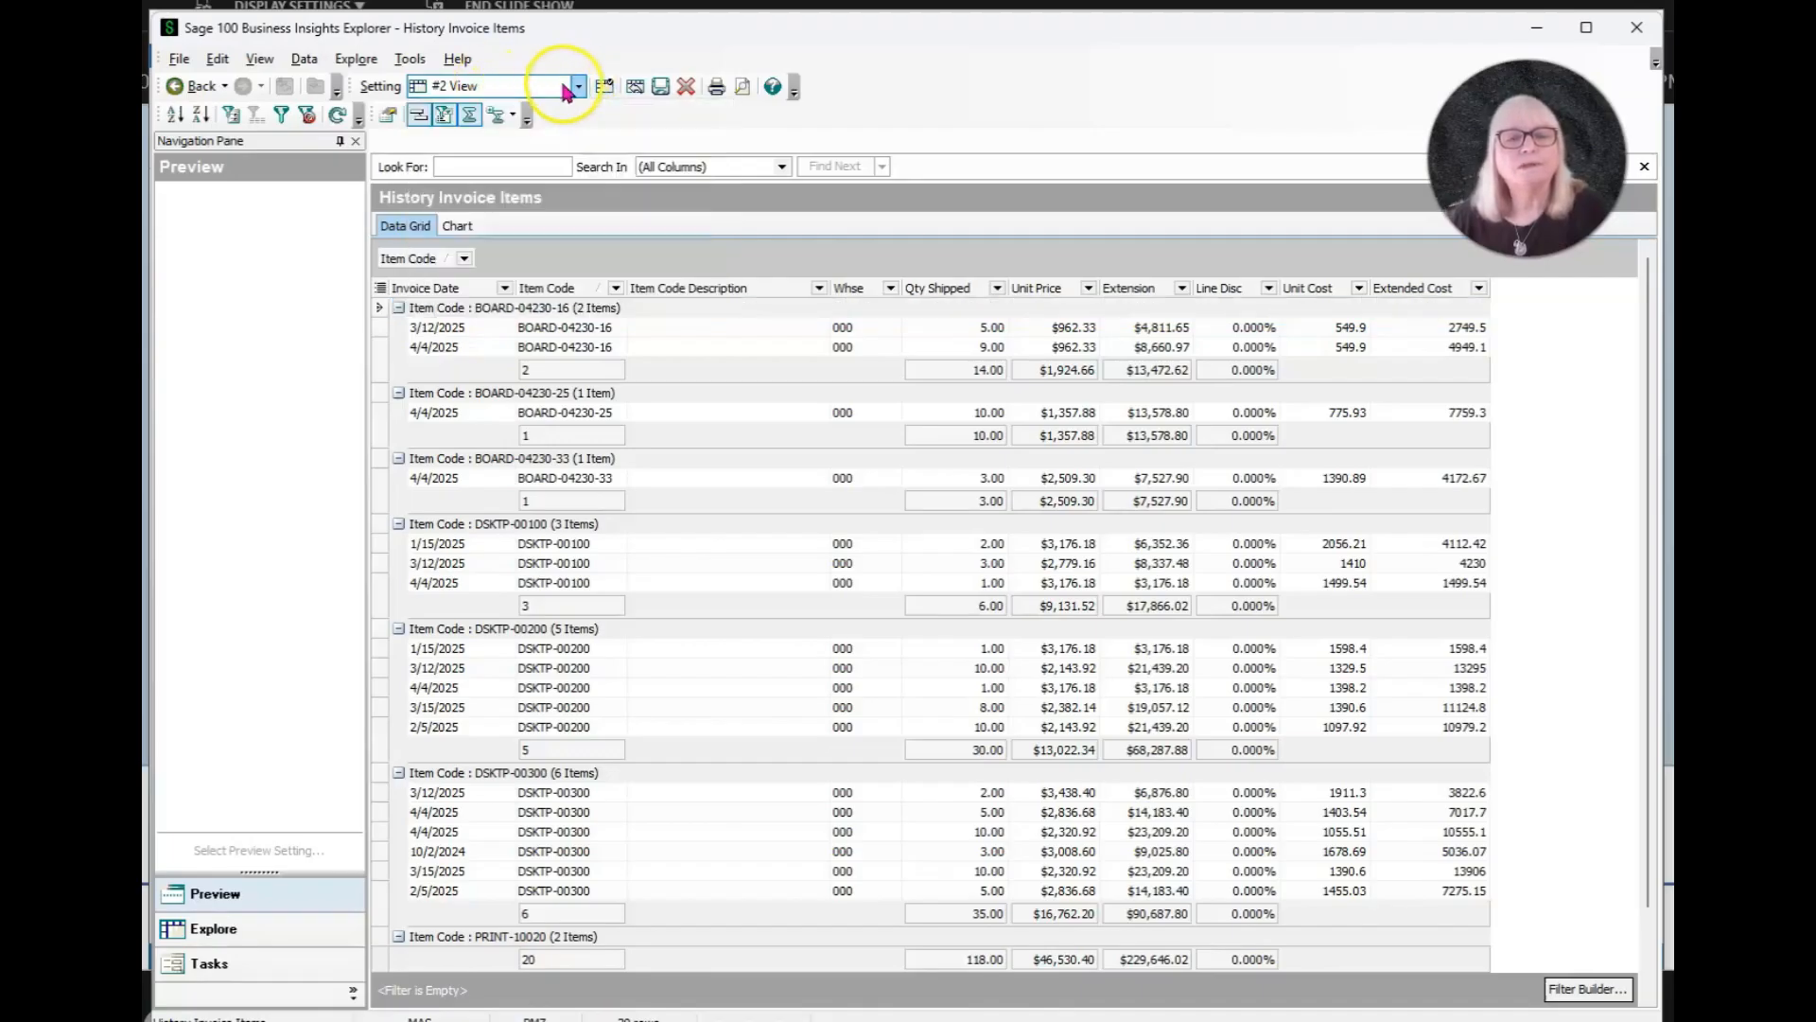
Step: Make #2 View the default setting for all users and save the setting
{"action": "left_click", "coordinate": [182, 60]}
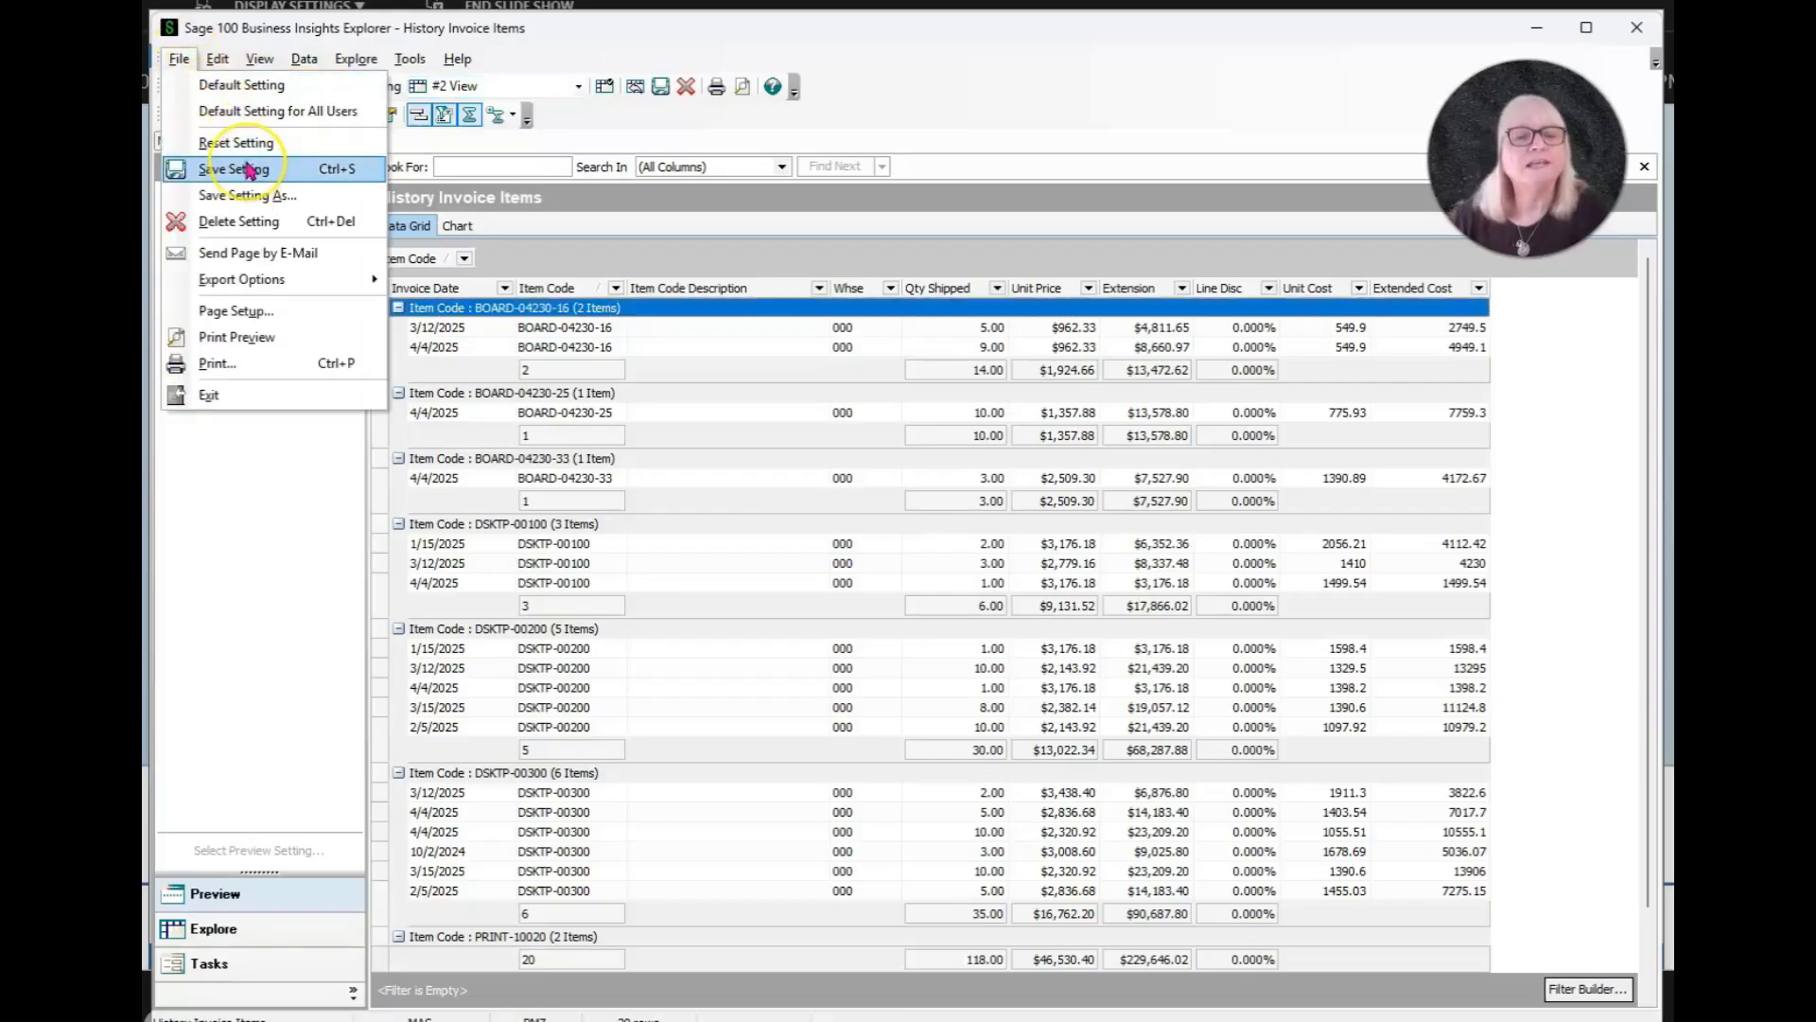
{"action": "left_click", "coordinate": [268, 114]}
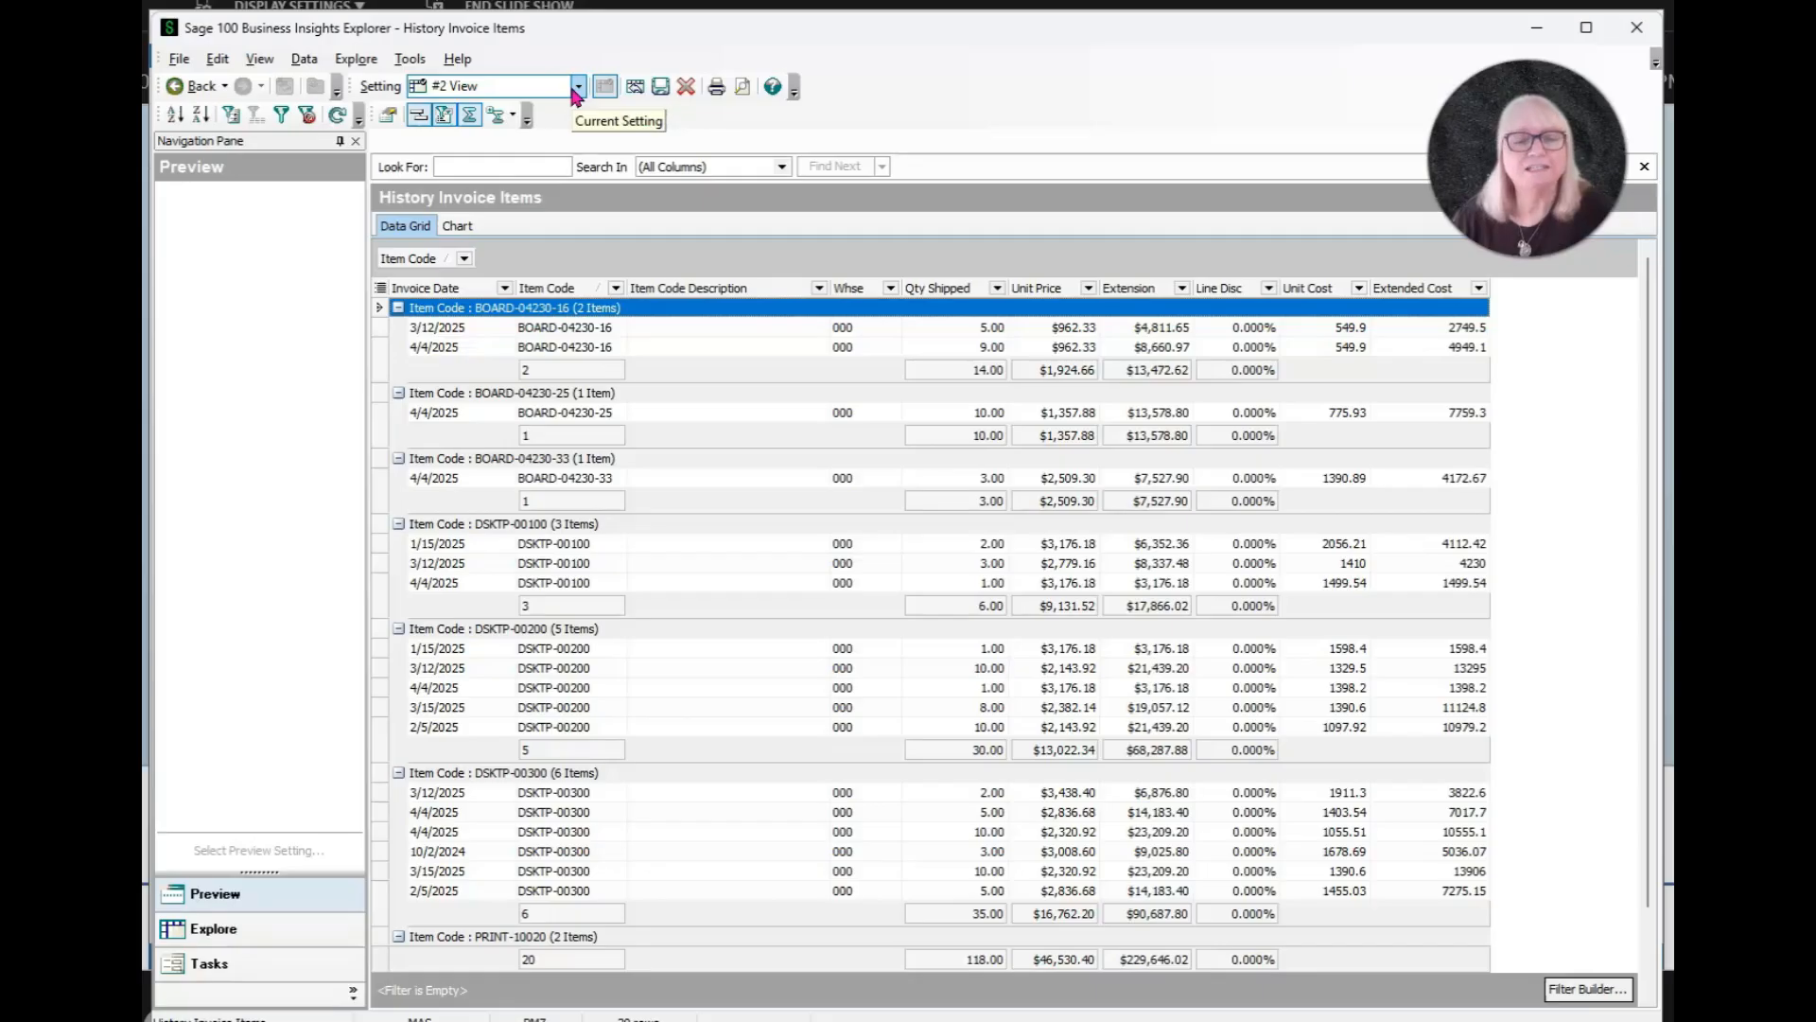
{"action": "left_click", "coordinate": [180, 59]}
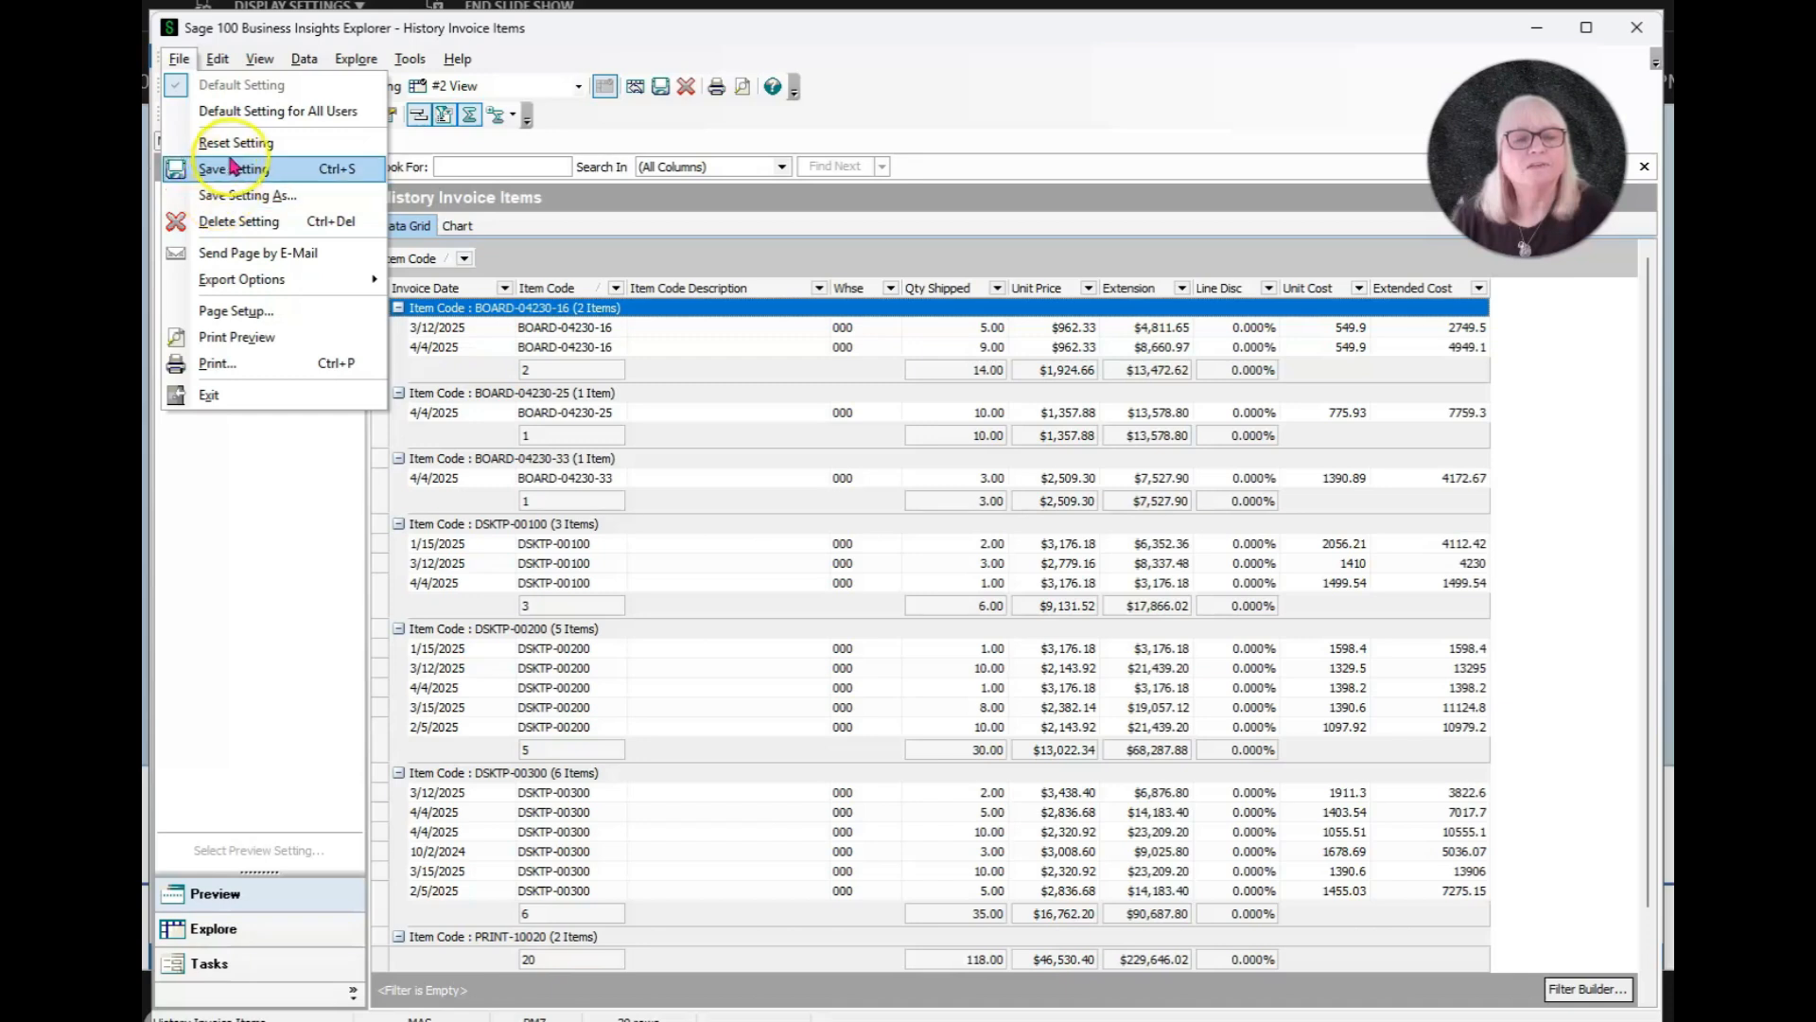
{"action": "left_click", "coordinate": [232, 167]}
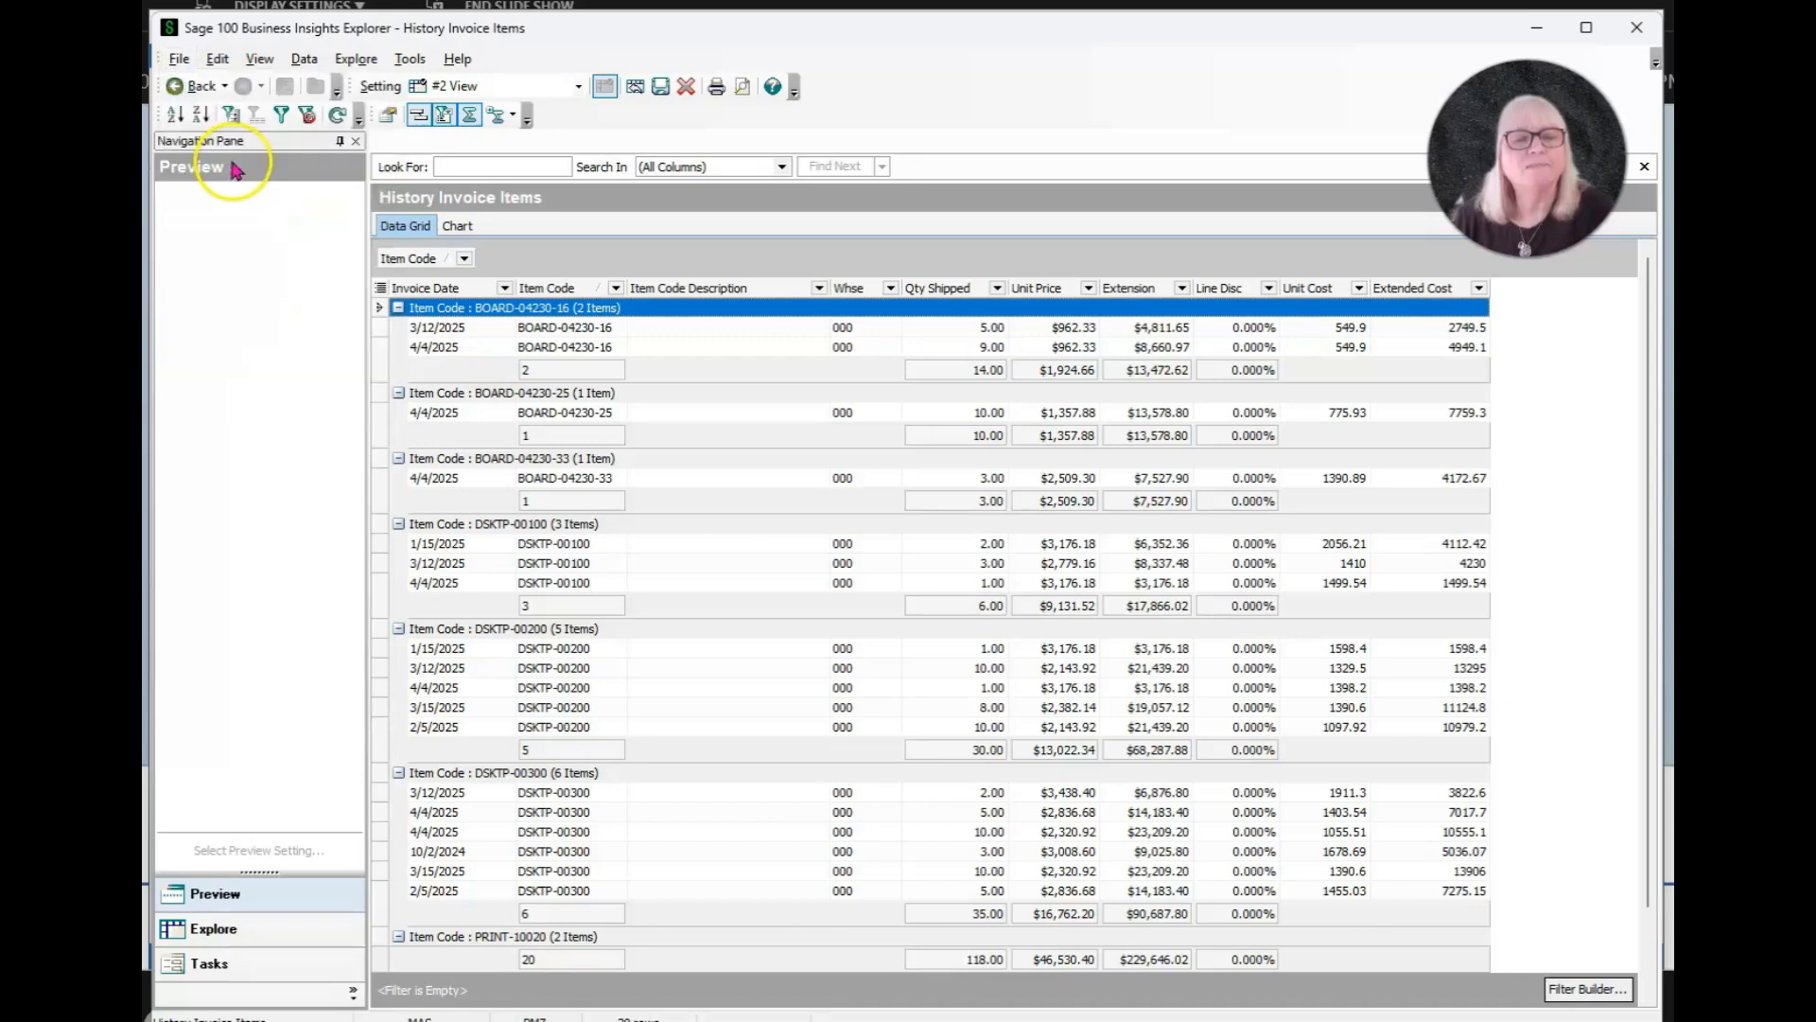
Step: Close the explorer window, reopen the Customer History Invoices View and explore its History Invoice Items from the DSKTP-00100 line
{"action": "left_click", "coordinate": [1638, 32]}
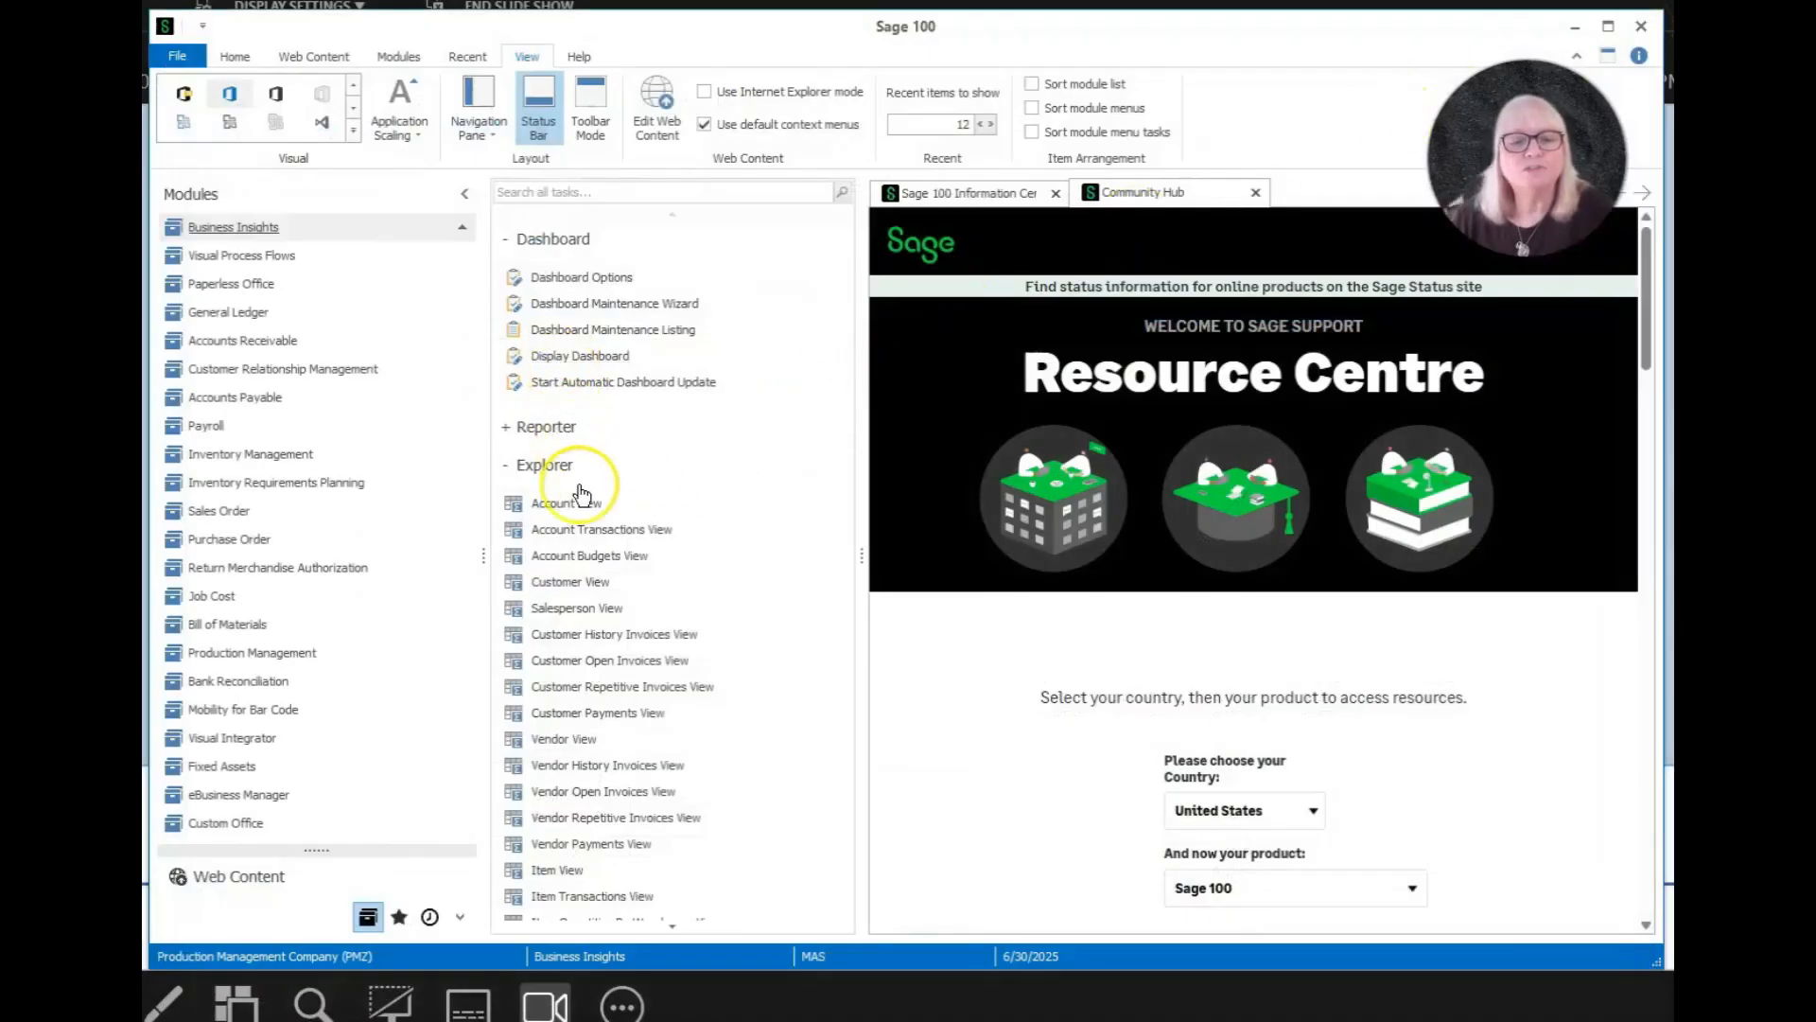
{"action": "left_click", "coordinate": [600, 636]}
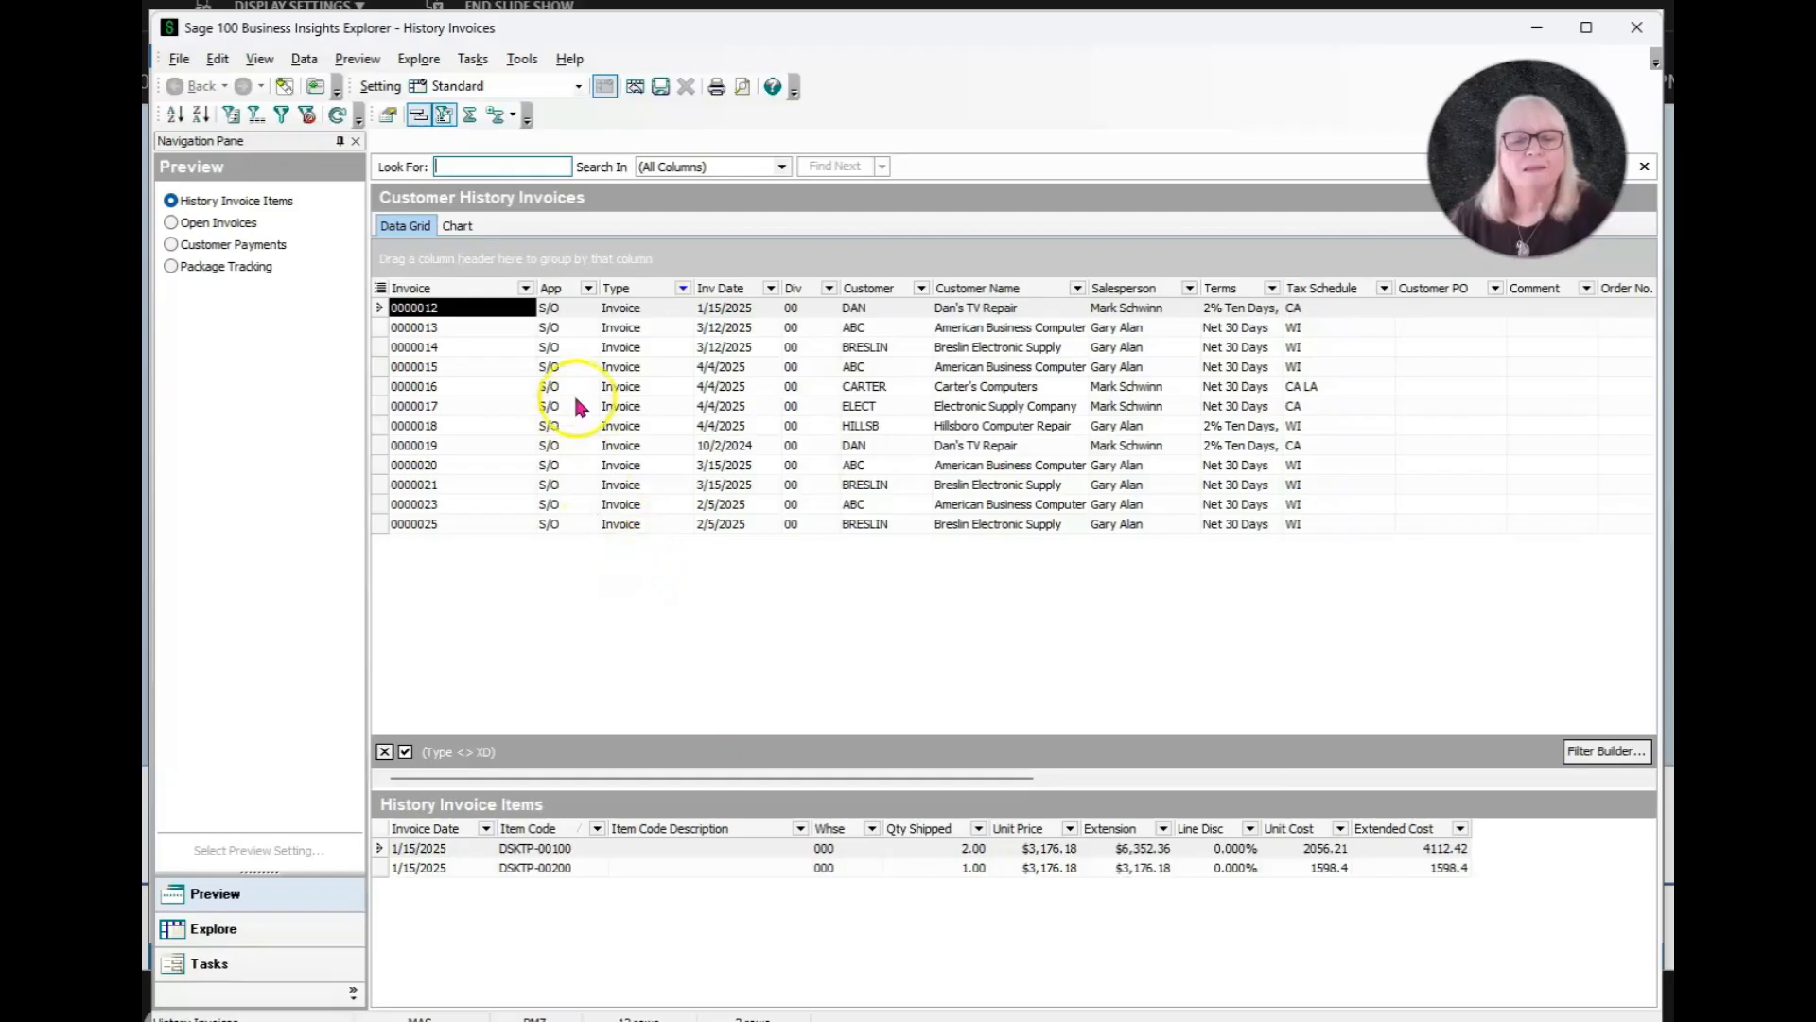
{"action": "left_click", "coordinate": [546, 835]}
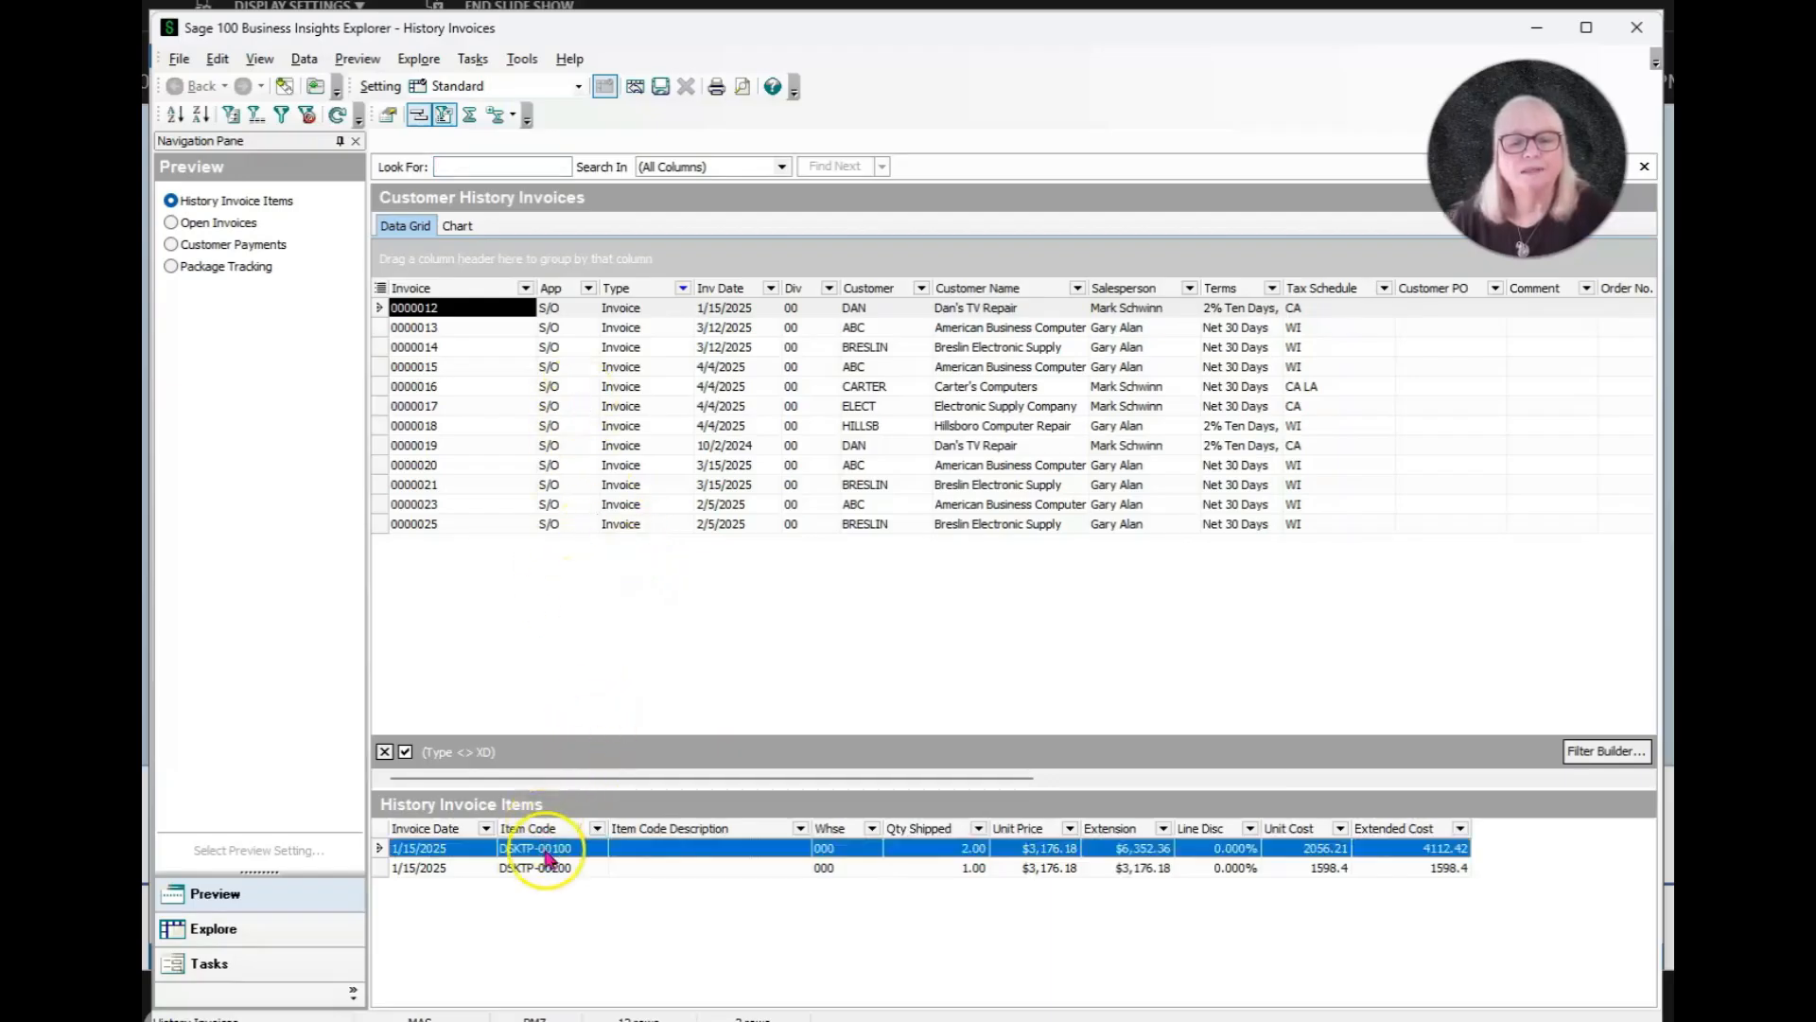
{"action": "right_click", "coordinate": [546, 846]}
{"action": "left_click", "coordinate": [610, 897]}
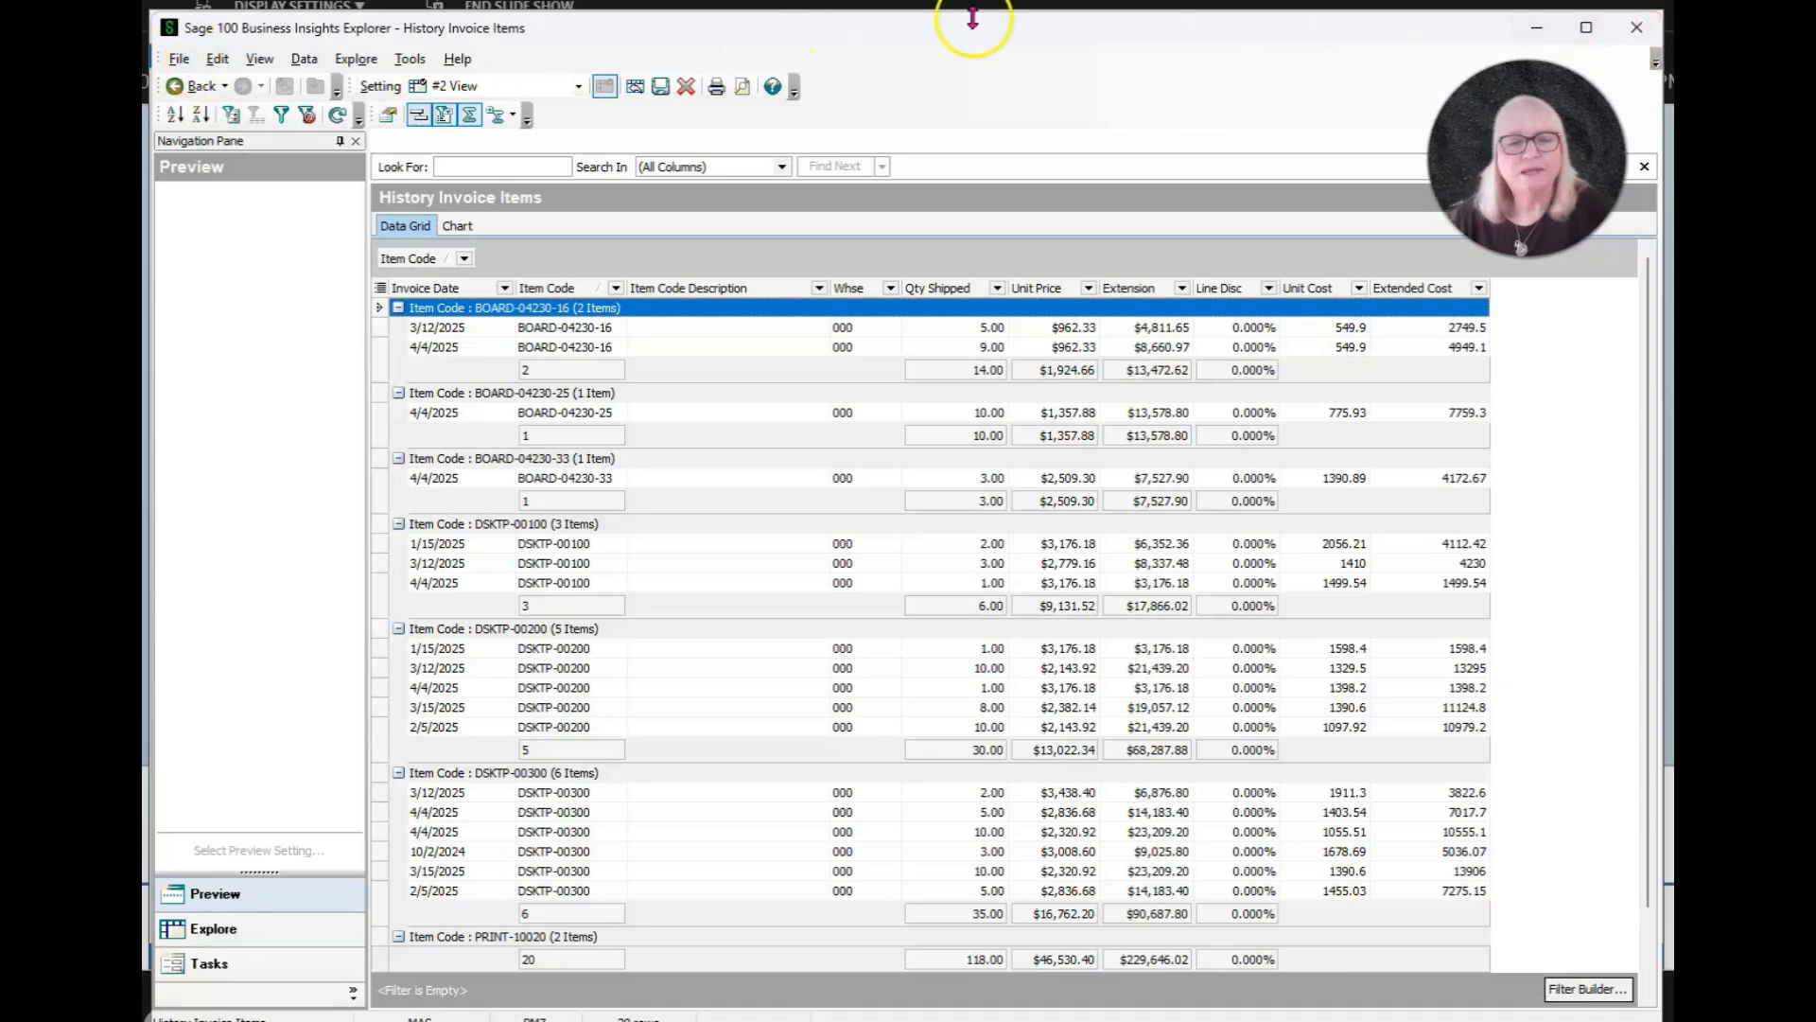
Step: Open the export options for the History Invoice Items grid
{"action": "left_click", "coordinate": [179, 58]}
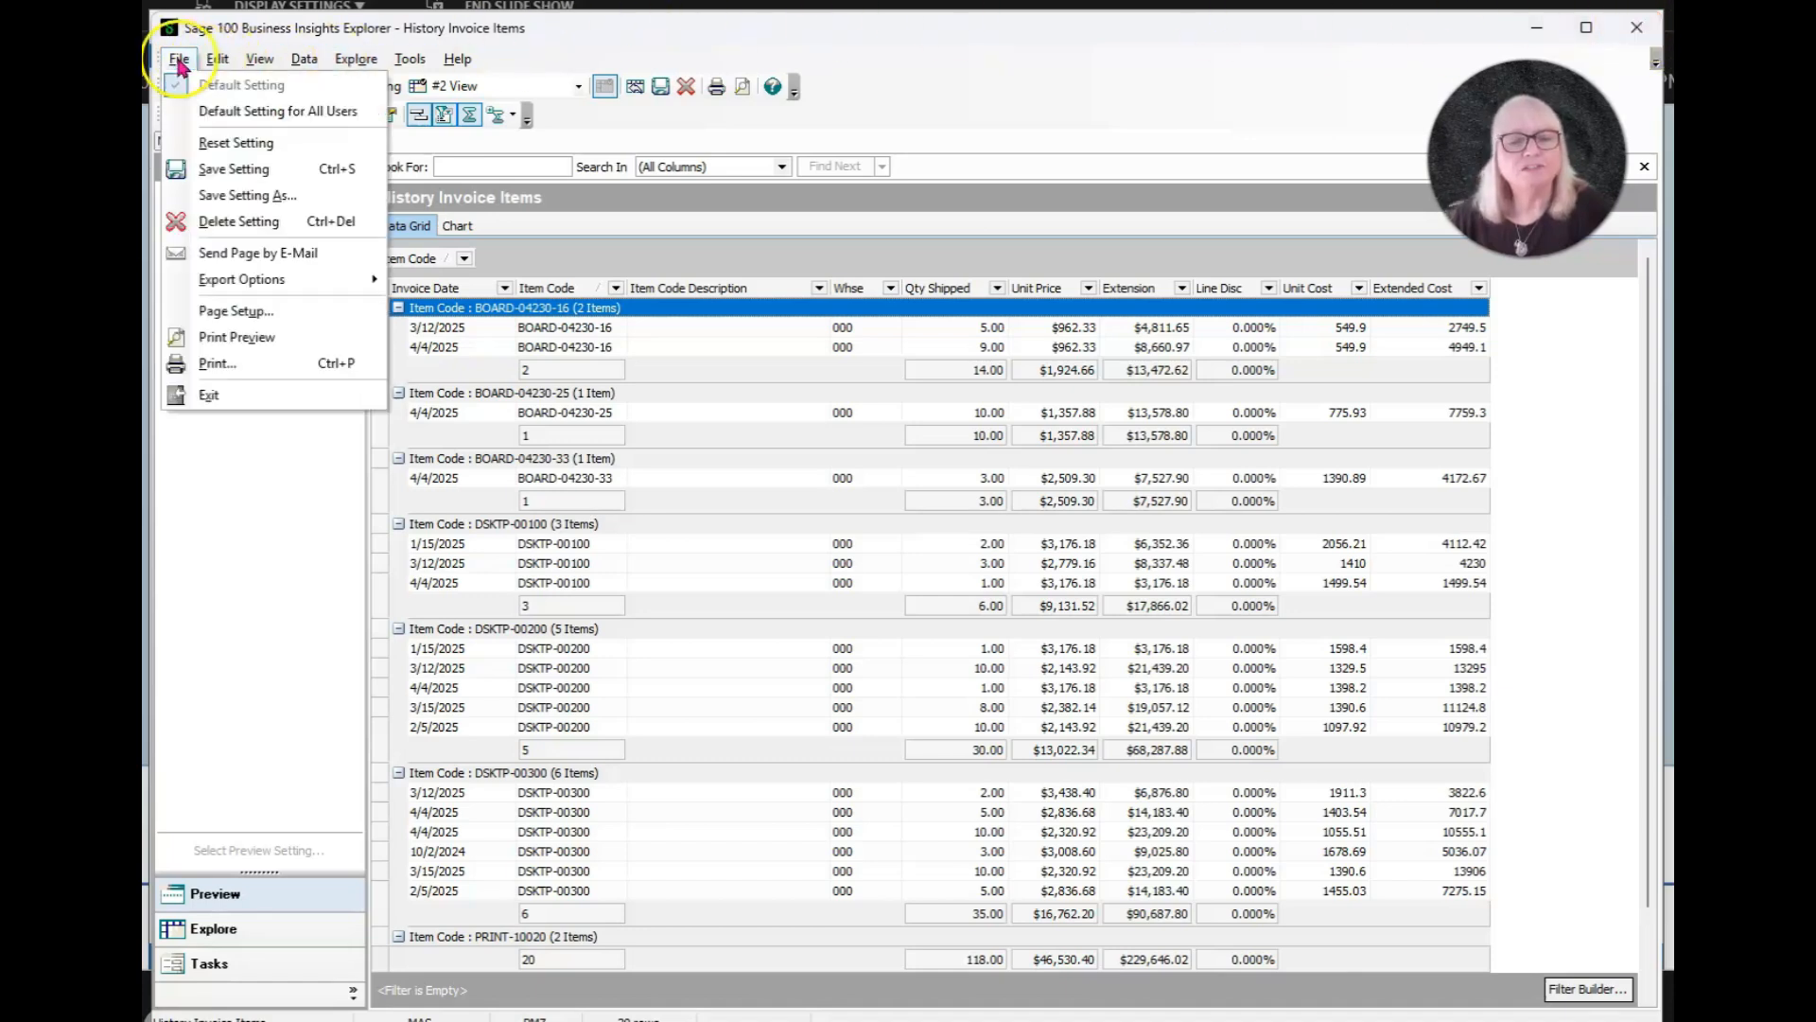
{"action": "mouse_move", "coordinate": [259, 277]}
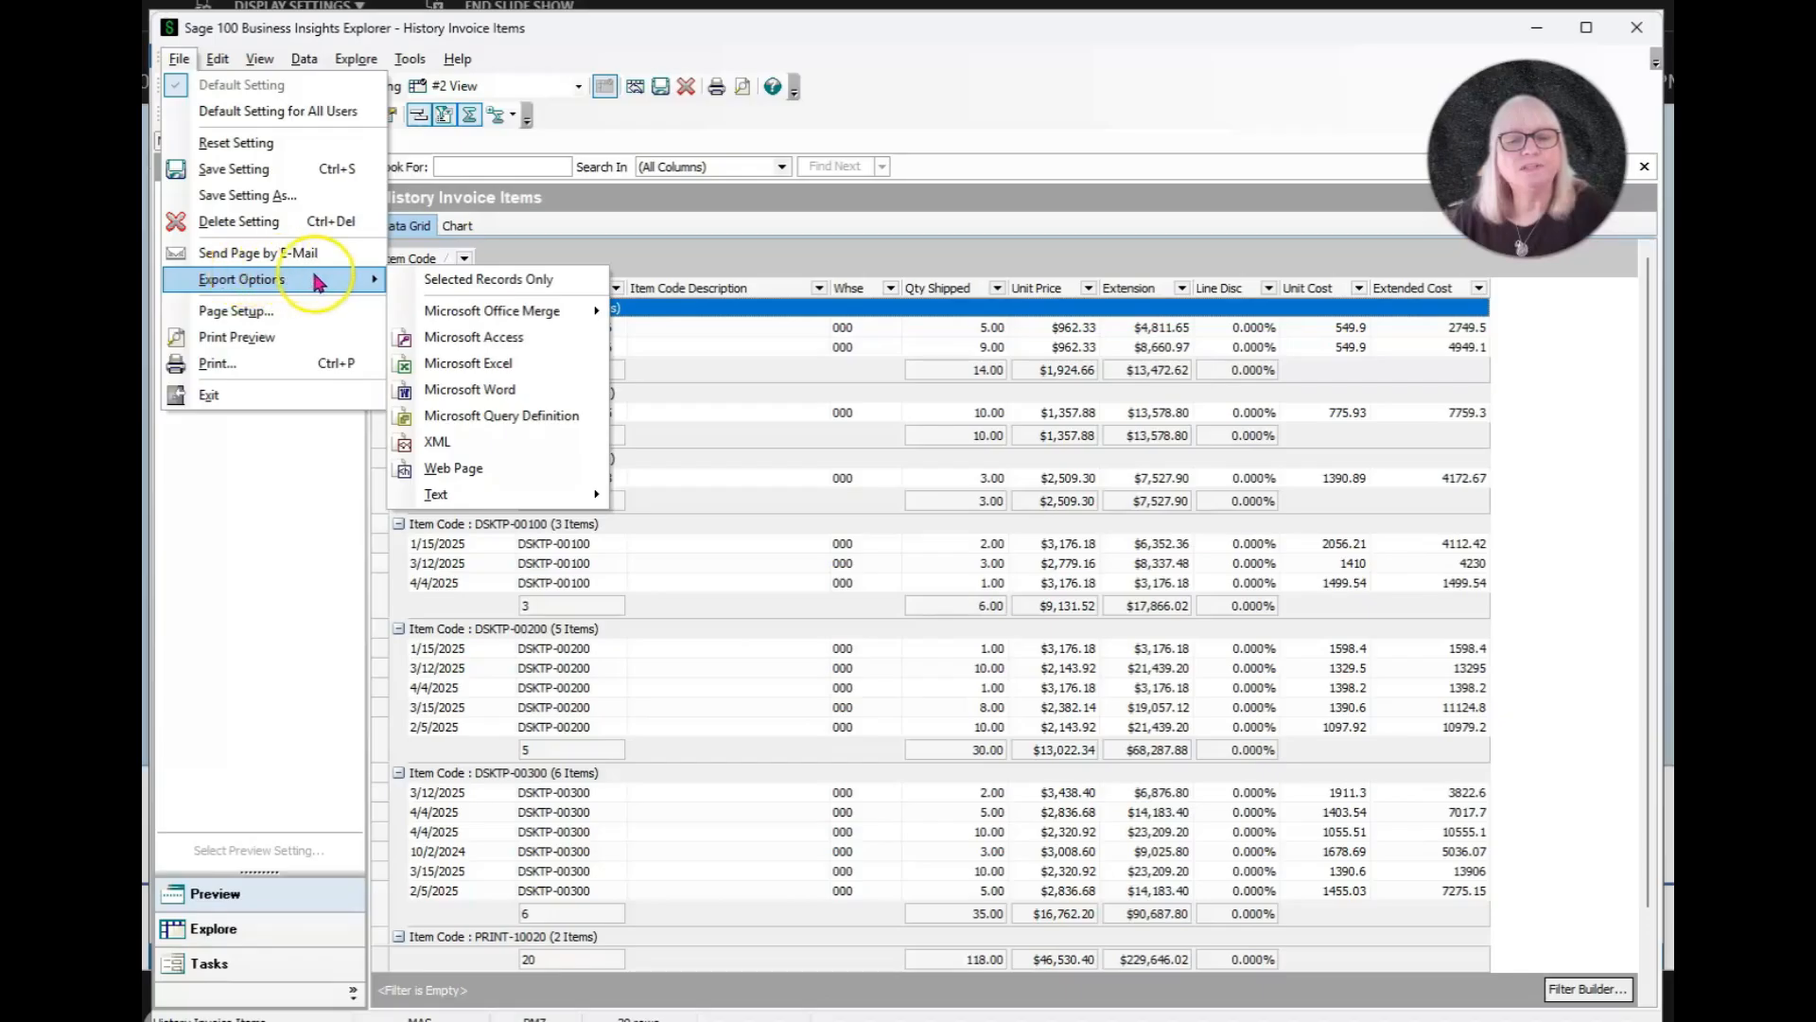